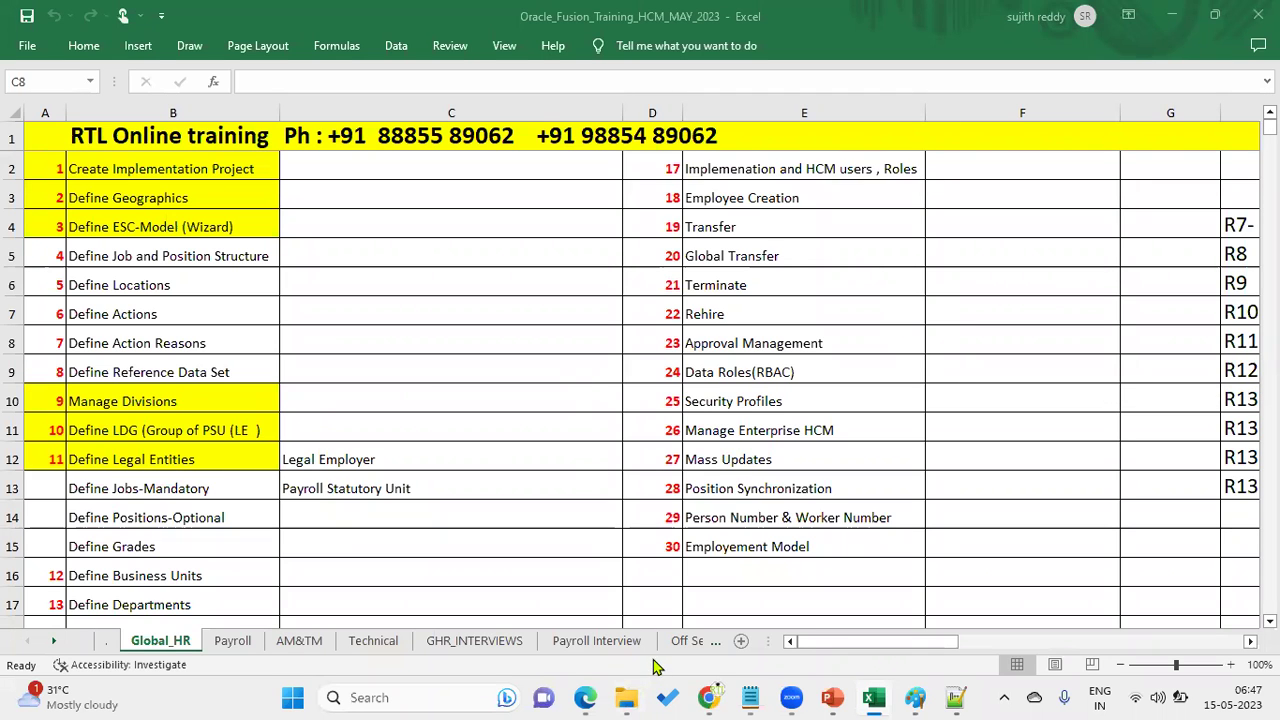
Switch from the Excel topic checklist to the Oracle Setup and Maintenance page in Edge
{"action": "left_click", "coordinate": [591, 697]}
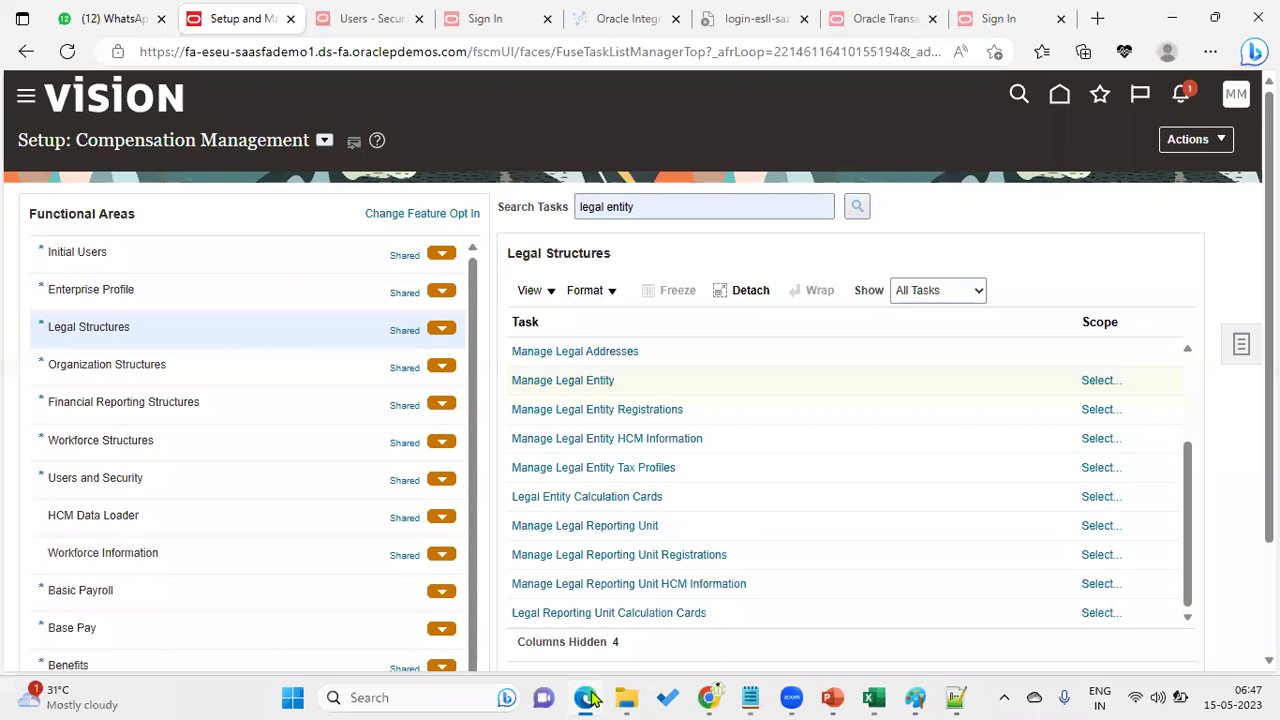
Put the browser in full screen and open the Manage Legal Addresses task
{"action": "left_click", "coordinate": [1210, 51]}
{"action": "left_click", "coordinate": [1171, 152]}
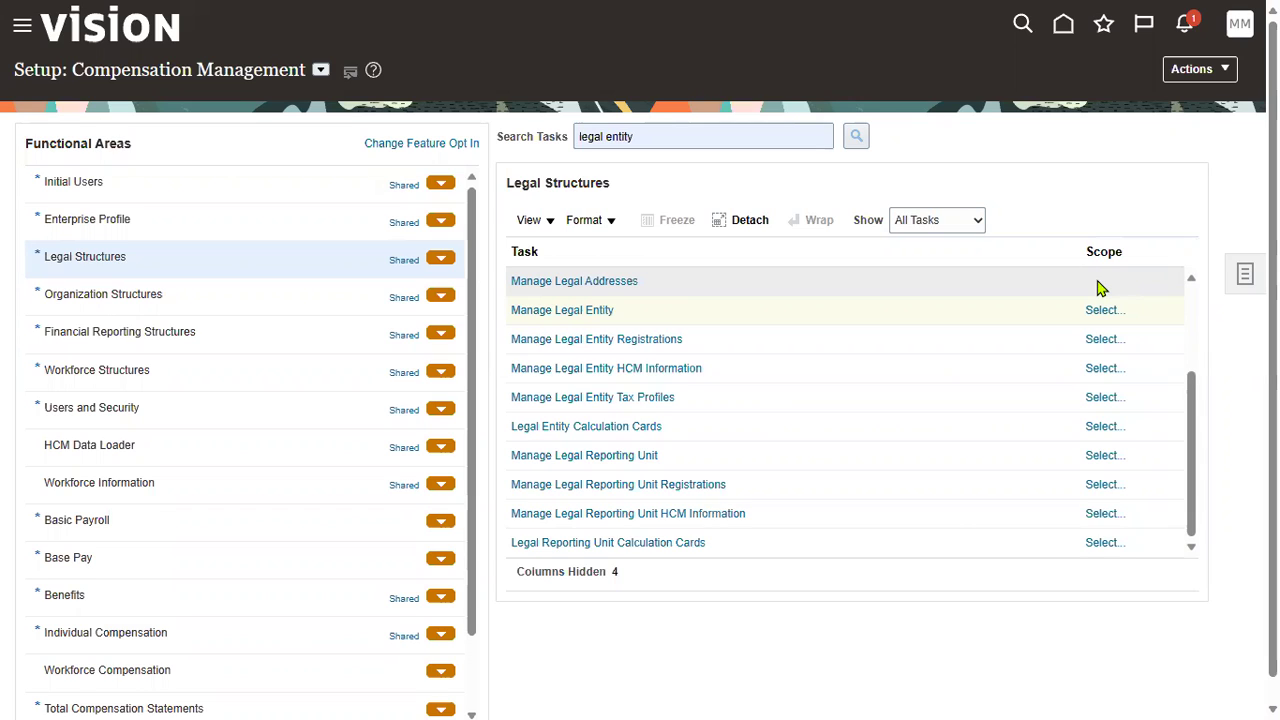
{"action": "left_click", "coordinate": [680, 281]}
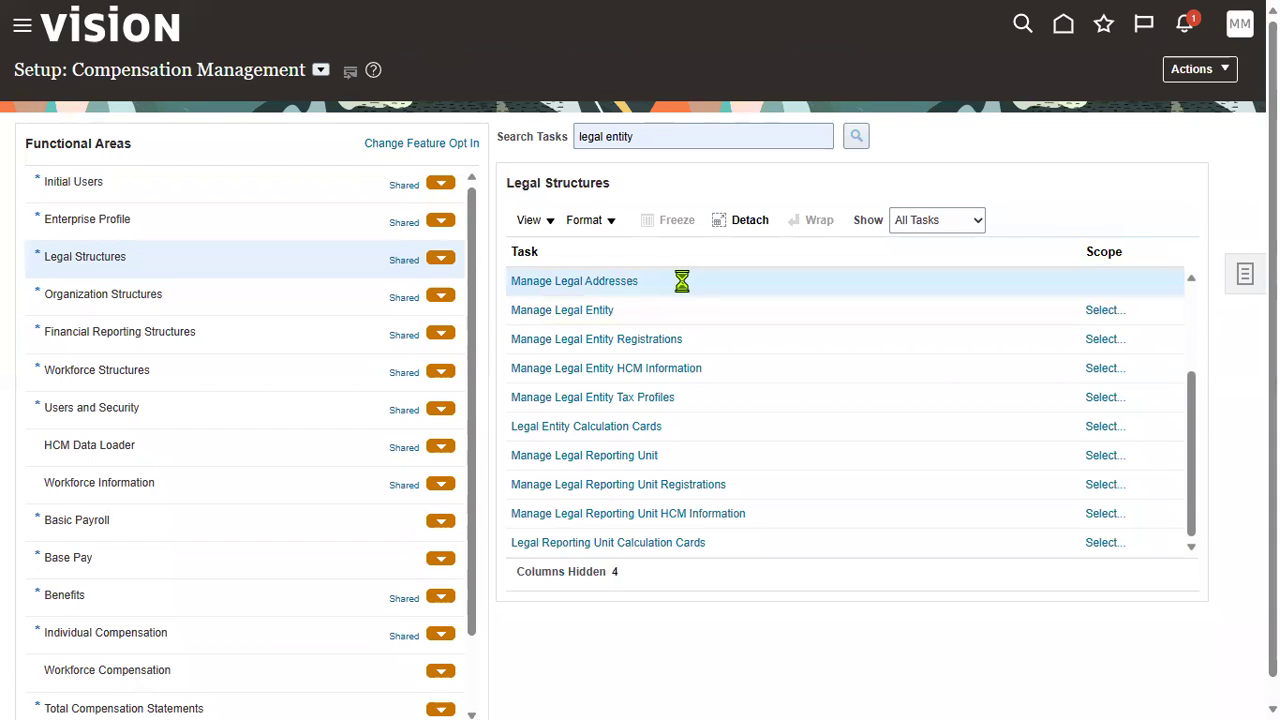
{"action": "left_click", "coordinate": [597, 283]}
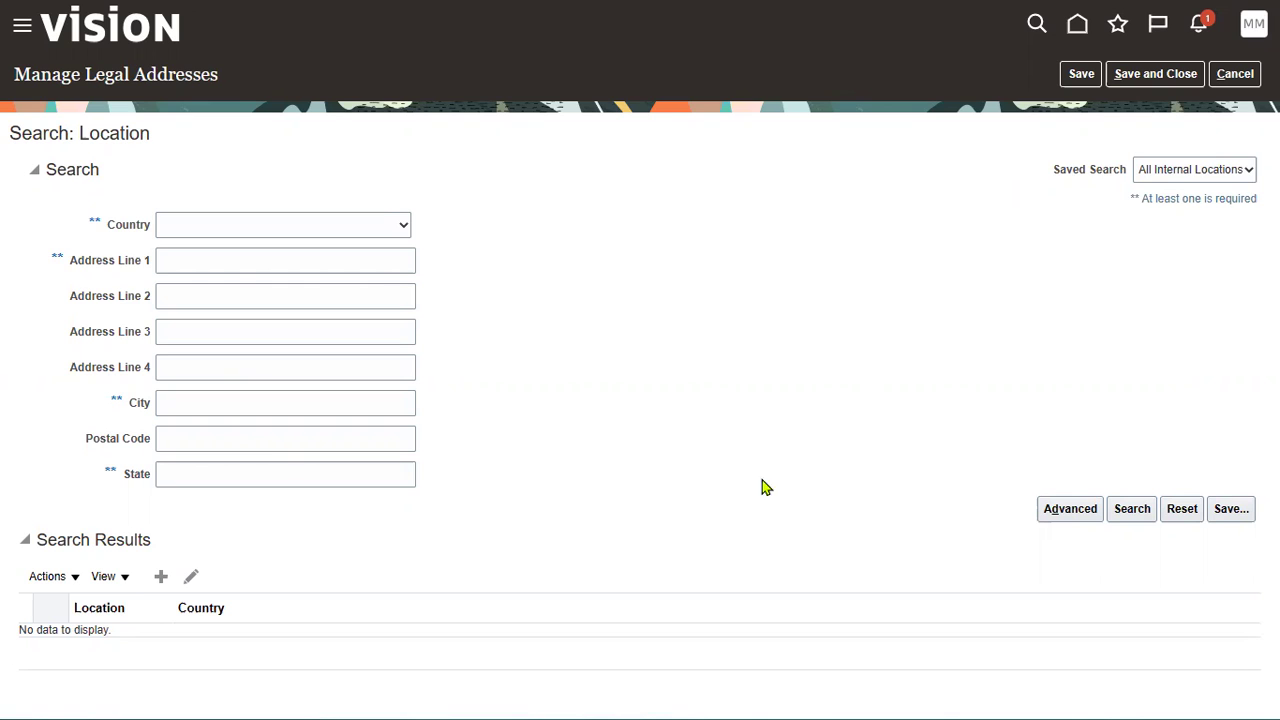
Start a new location with 'TATA NY Corporation' on both address lines and postal code 12200
{"action": "left_click", "coordinate": [161, 577]}
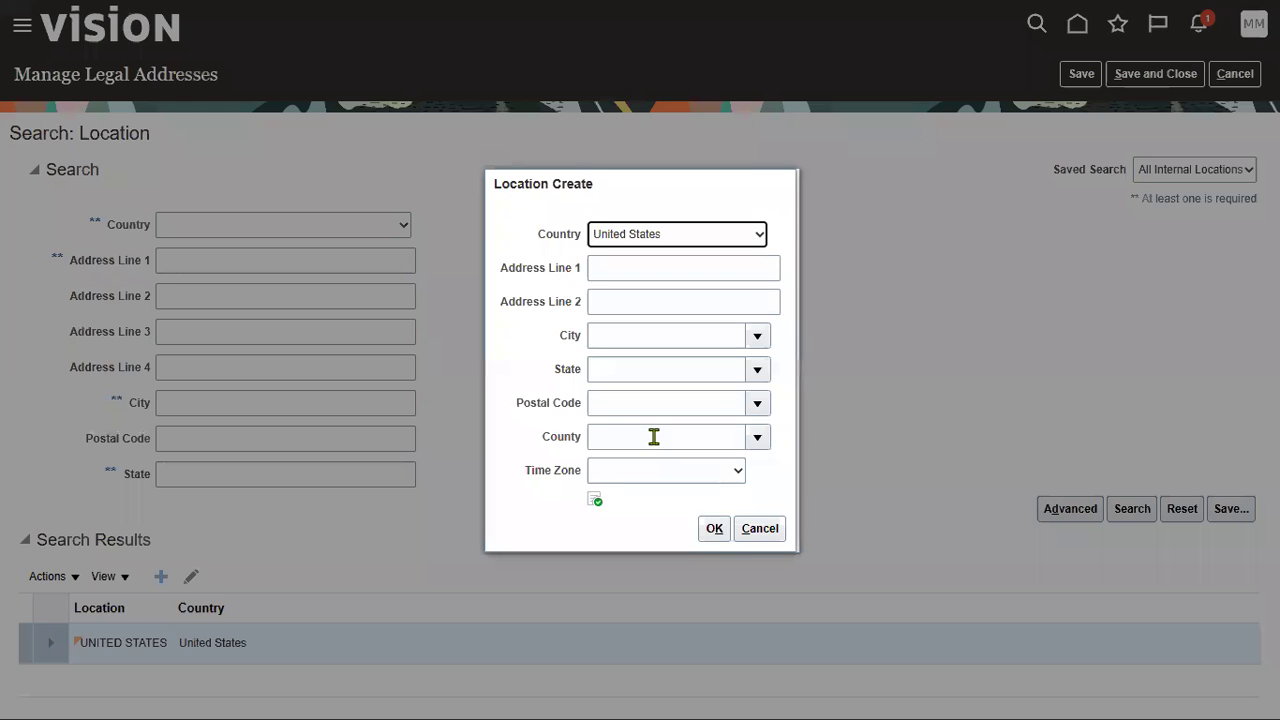
{"action": "left_click", "coordinate": [642, 270]}
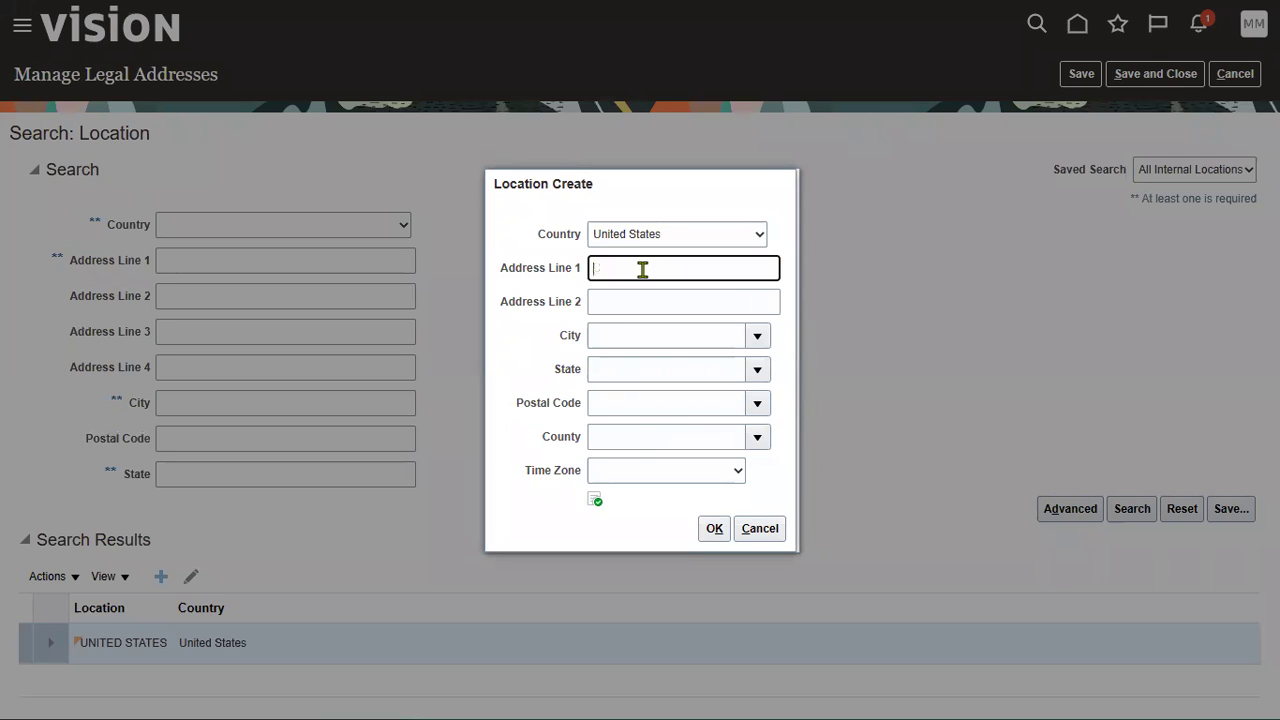
{"action": "type", "text": "TATA NY Corporation"}
{"action": "key", "text": "ctrl+a"}
{"action": "key", "text": "Tab"}
{"action": "type", "text": "TATA NY COrporation"}
{"action": "key", "text": "Tab"}
{"action": "key", "text": "Tab"}
{"action": "key", "text": "Tab"}
{"action": "type", "text": "12200"}
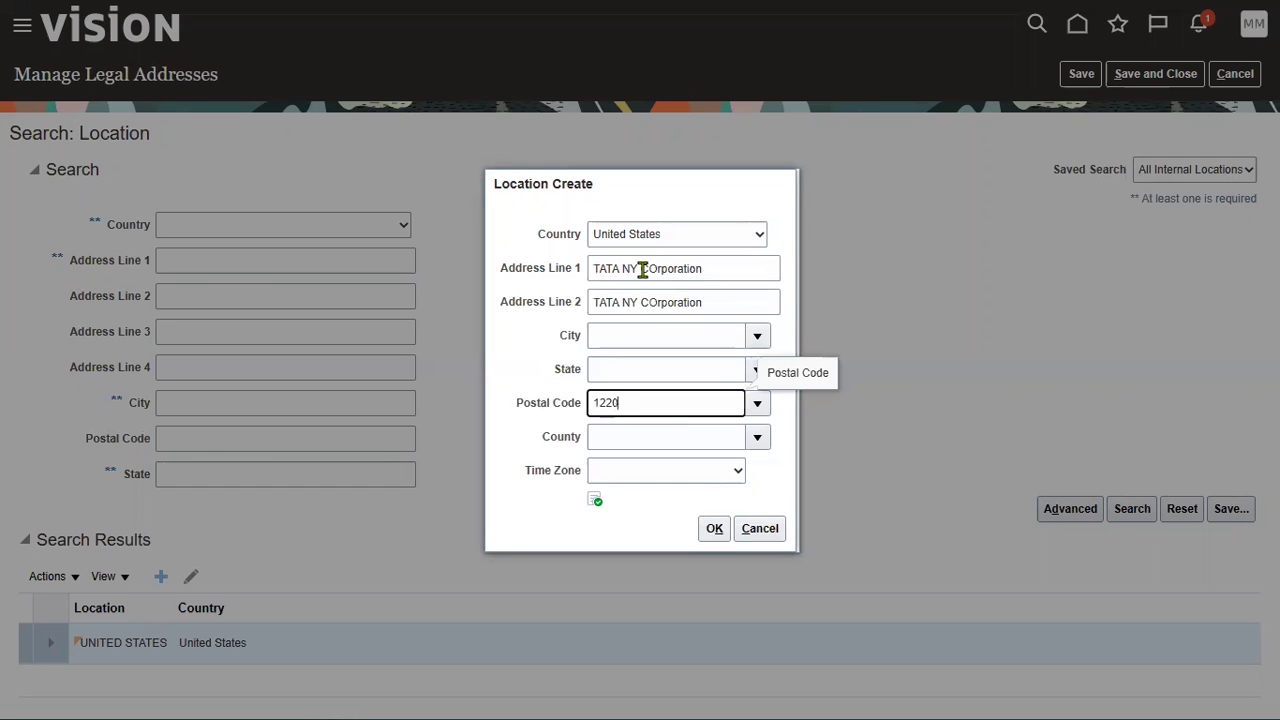
{"action": "key", "text": "Tab"}
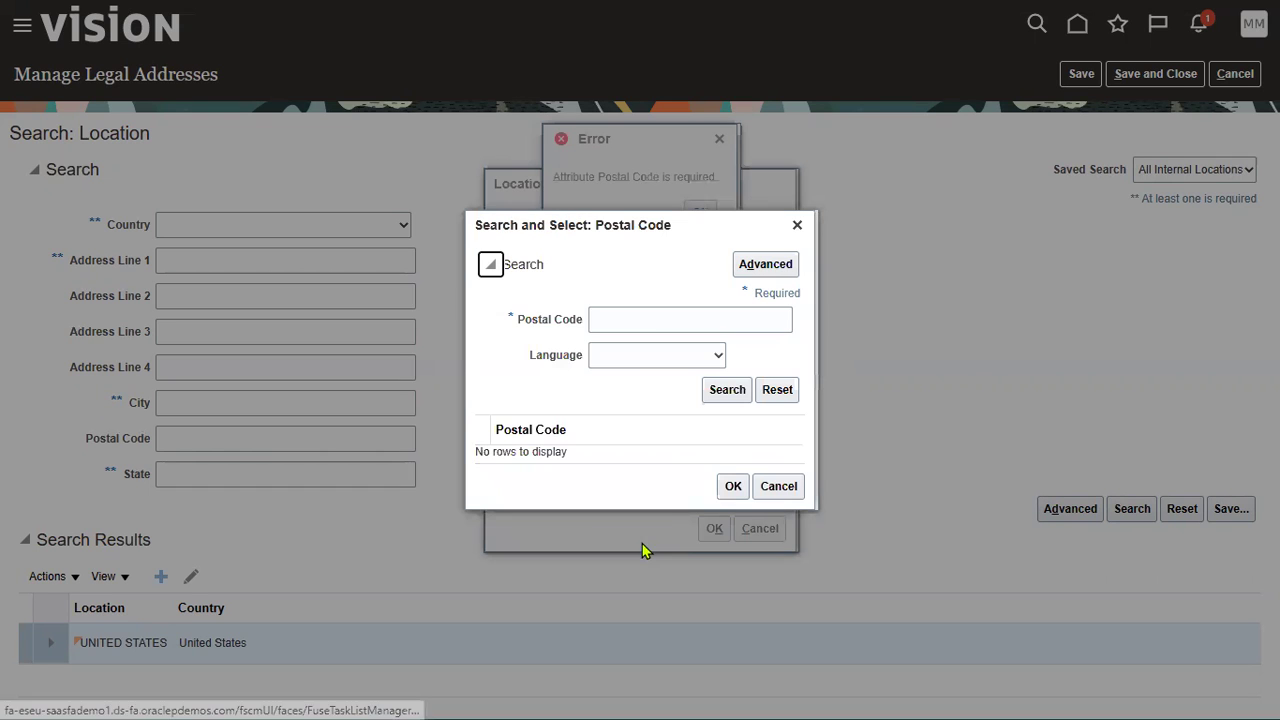
Select Albany, NY 12200 from the postal code search, confirm, and save the address
{"action": "left_click", "coordinate": [651, 320]}
{"action": "type", "text": "12200"}
{"action": "key", "text": "Return"}
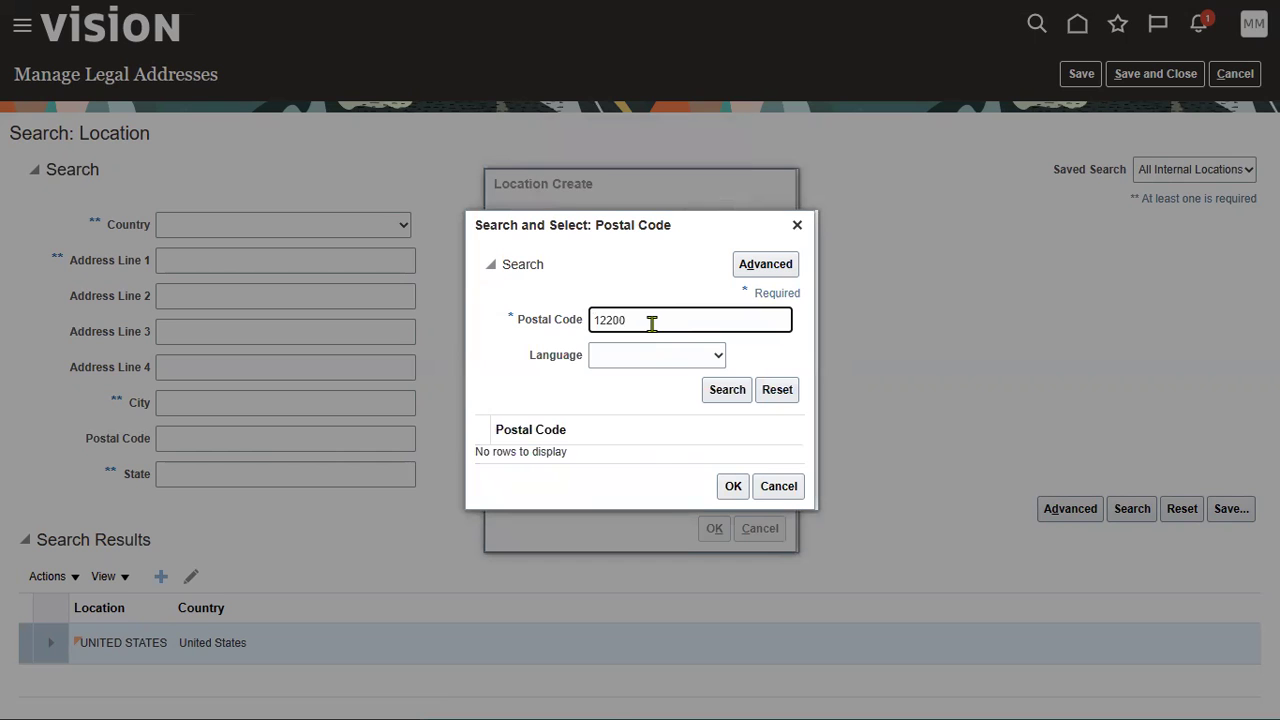
{"action": "left_click", "coordinate": [511, 437]}
{"action": "left_click", "coordinate": [713, 509]}
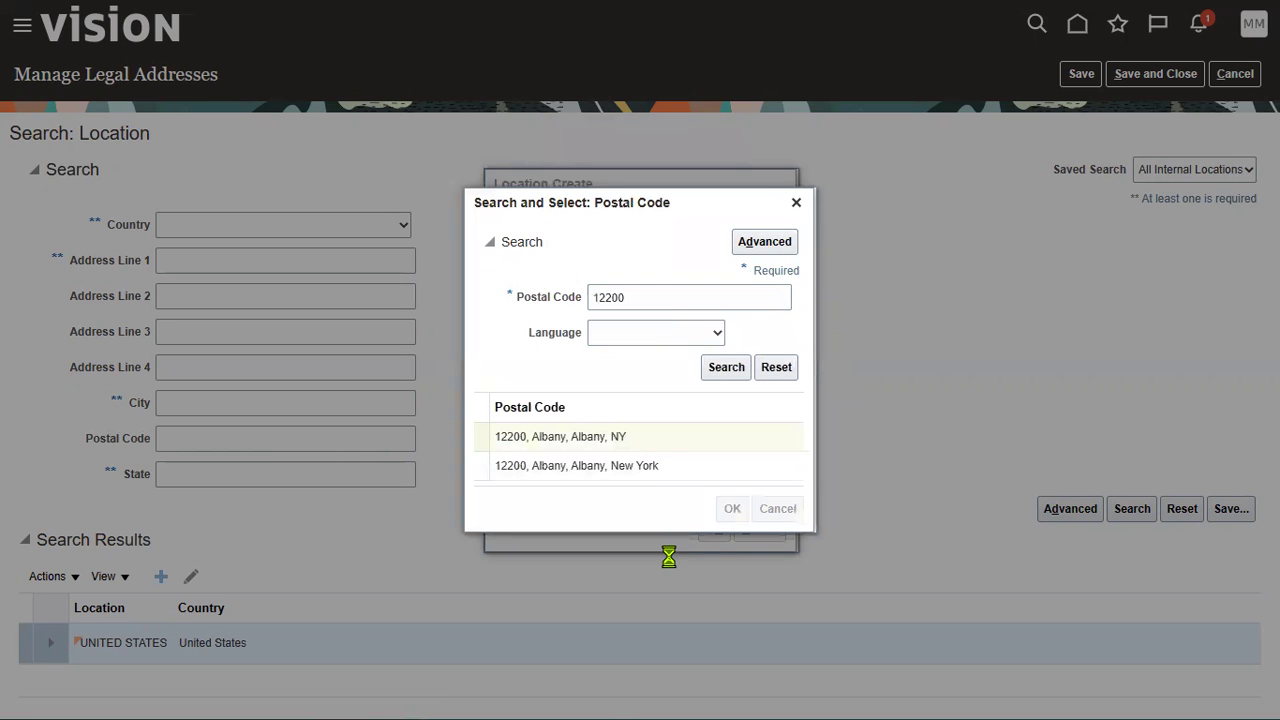
{"action": "left_click", "coordinate": [714, 530]}
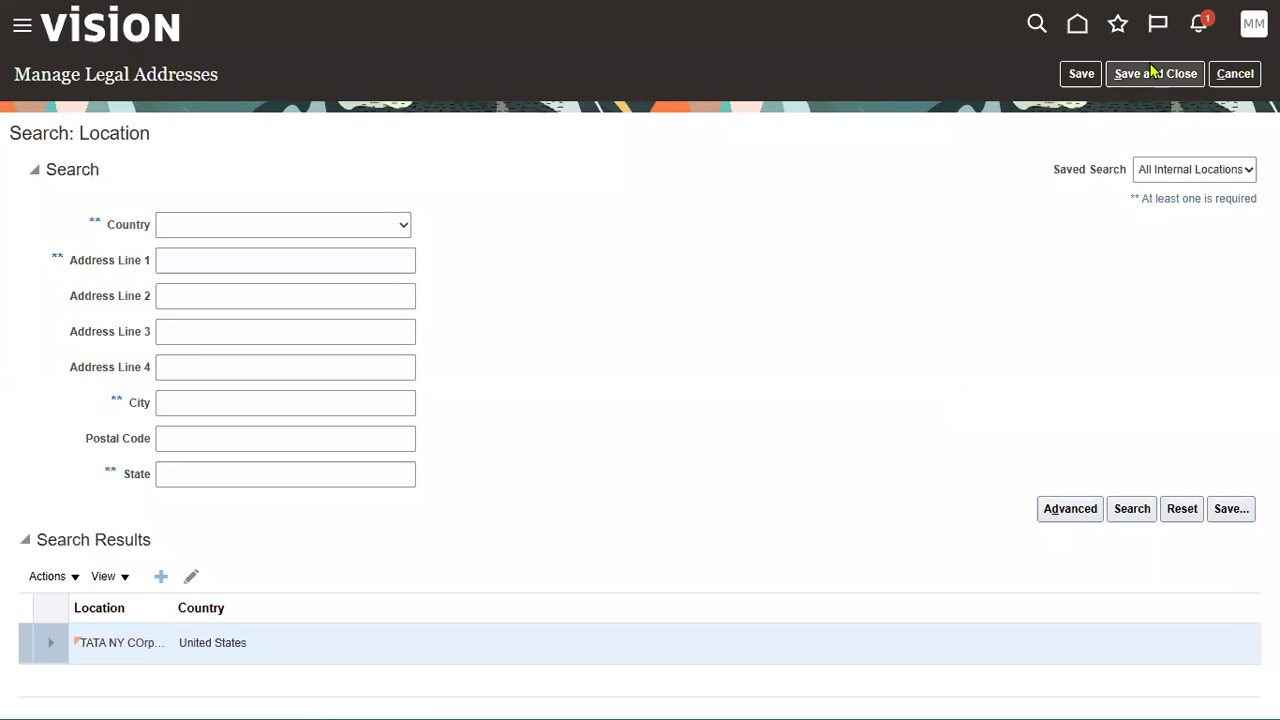
{"action": "left_click", "coordinate": [1156, 74]}
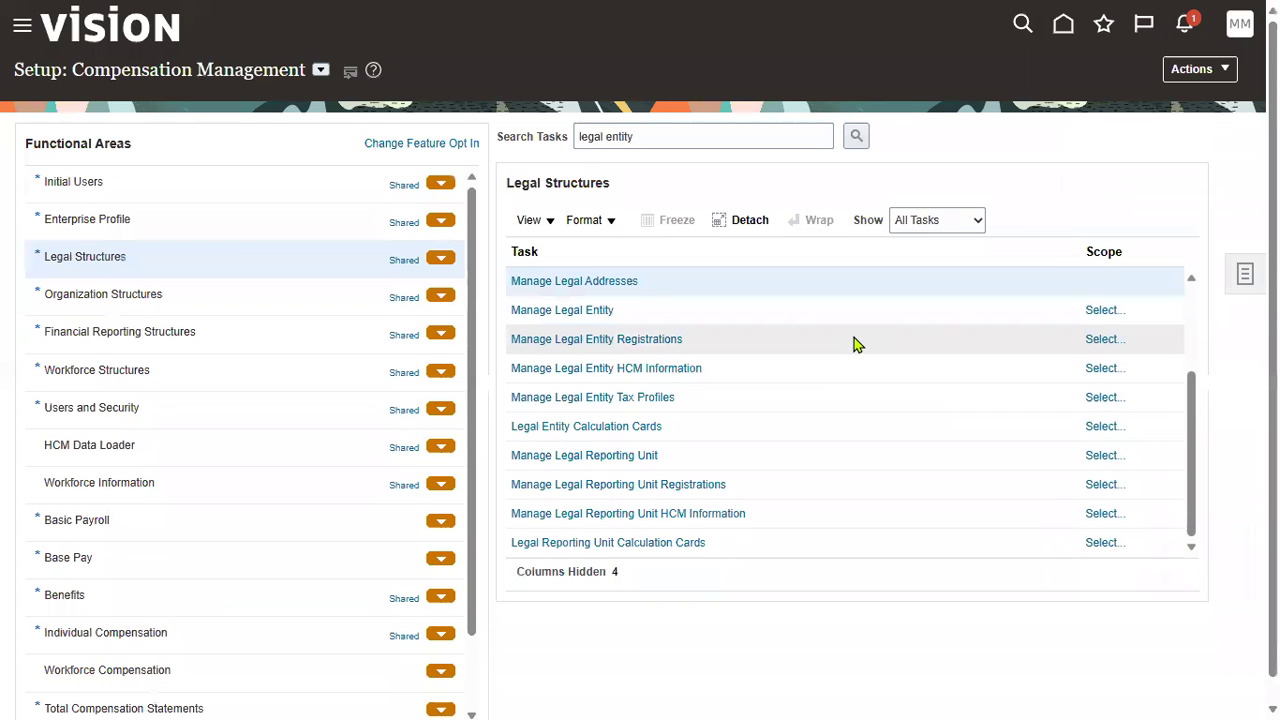
Set the Manage Legal Entity scope to Create New and go to the task
{"action": "left_click", "coordinate": [780, 312]}
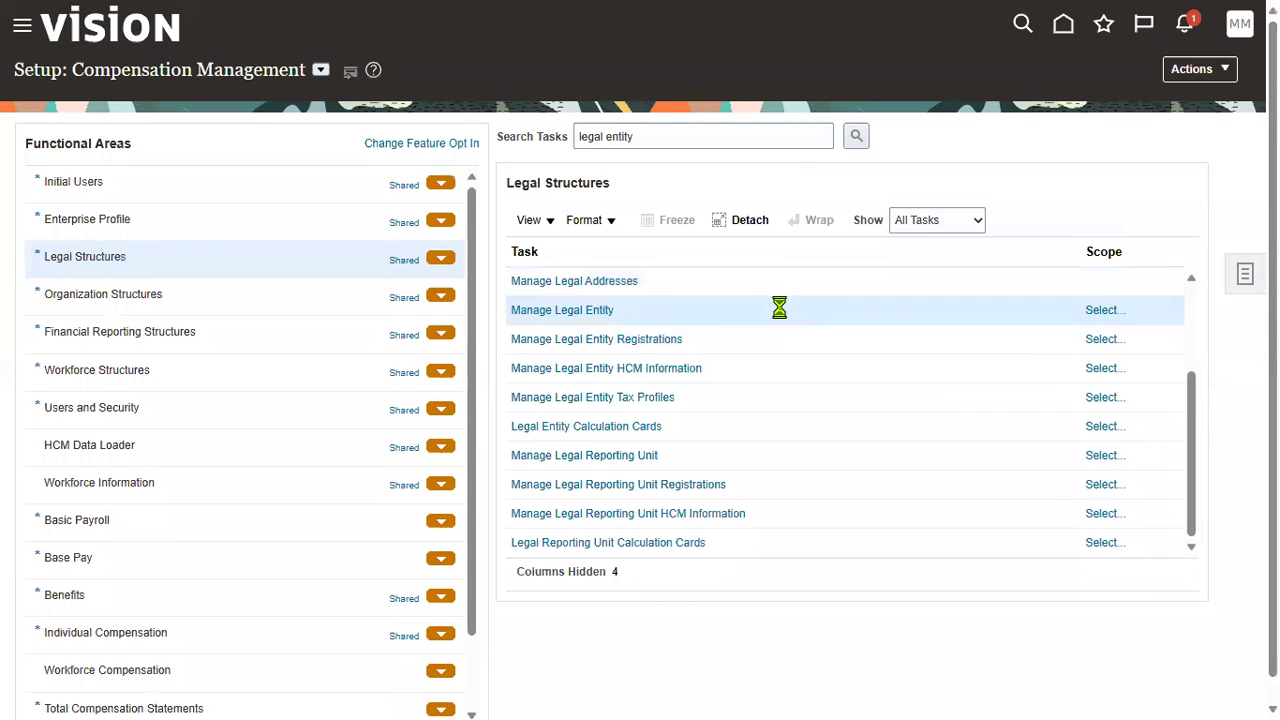
{"action": "left_click", "coordinate": [1105, 310]}
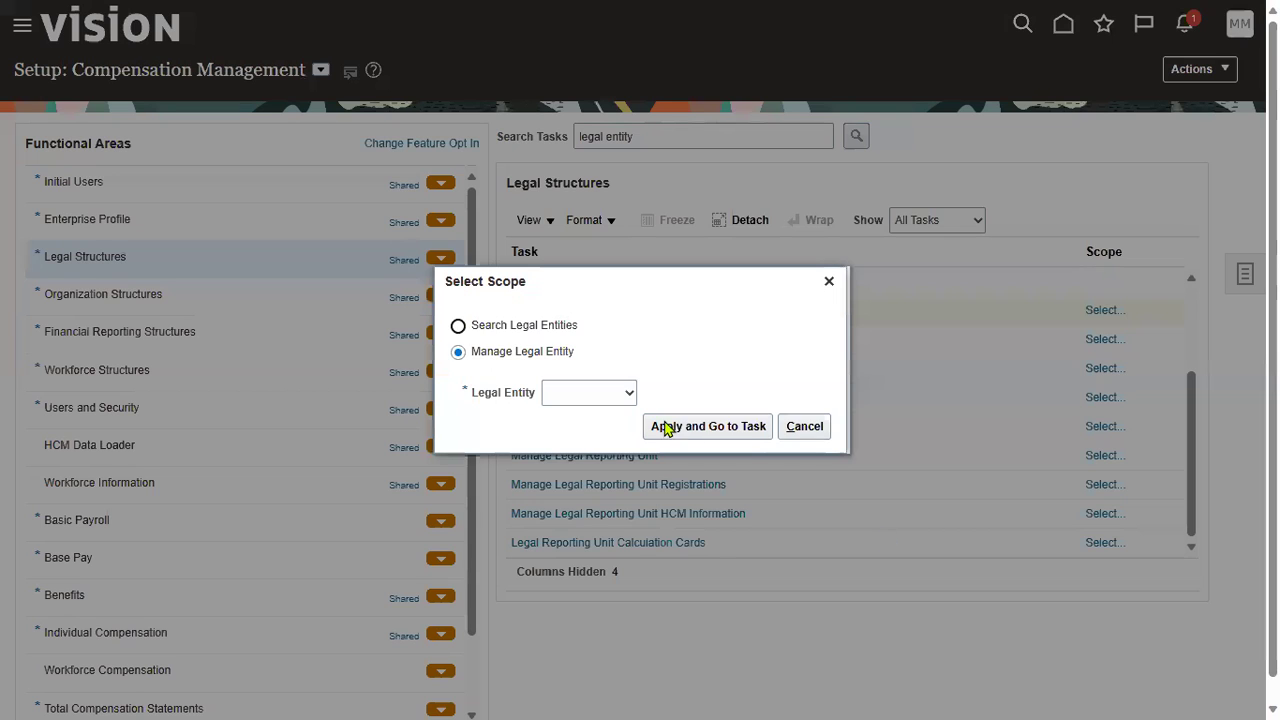
{"action": "left_click", "coordinate": [609, 392]}
{"action": "left_click", "coordinate": [600, 462]}
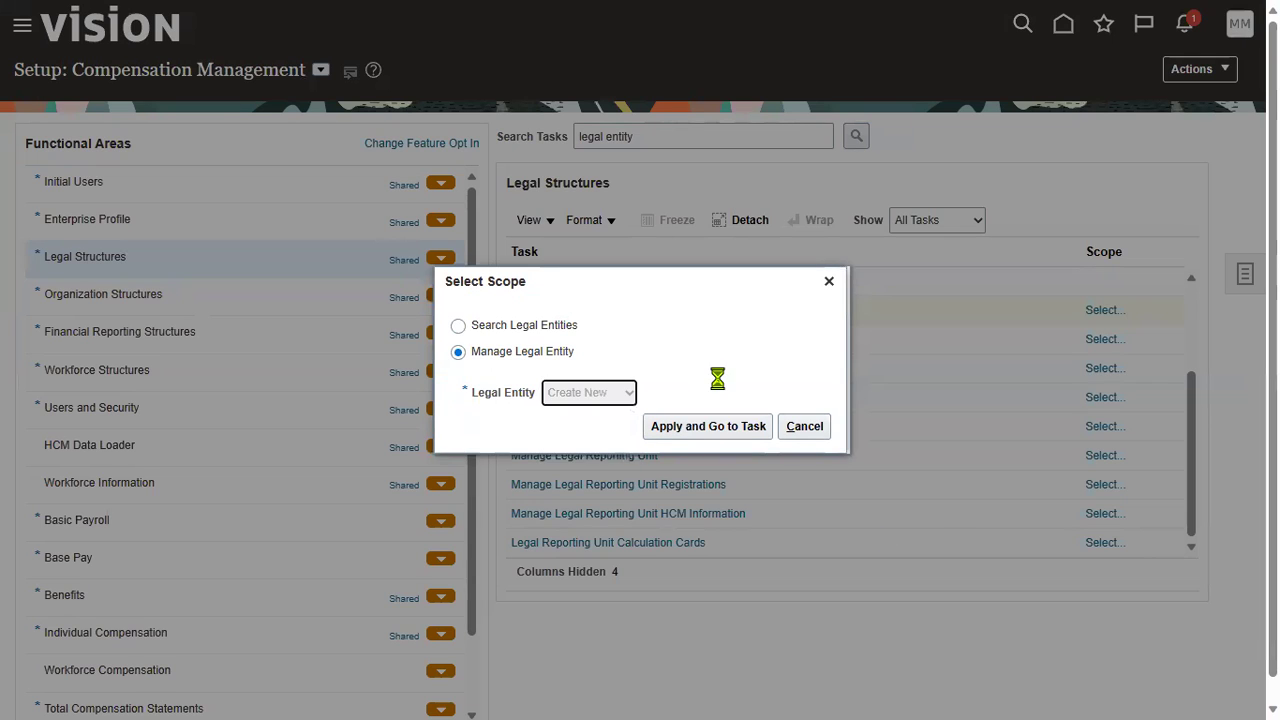
{"action": "left_click", "coordinate": [712, 426]}
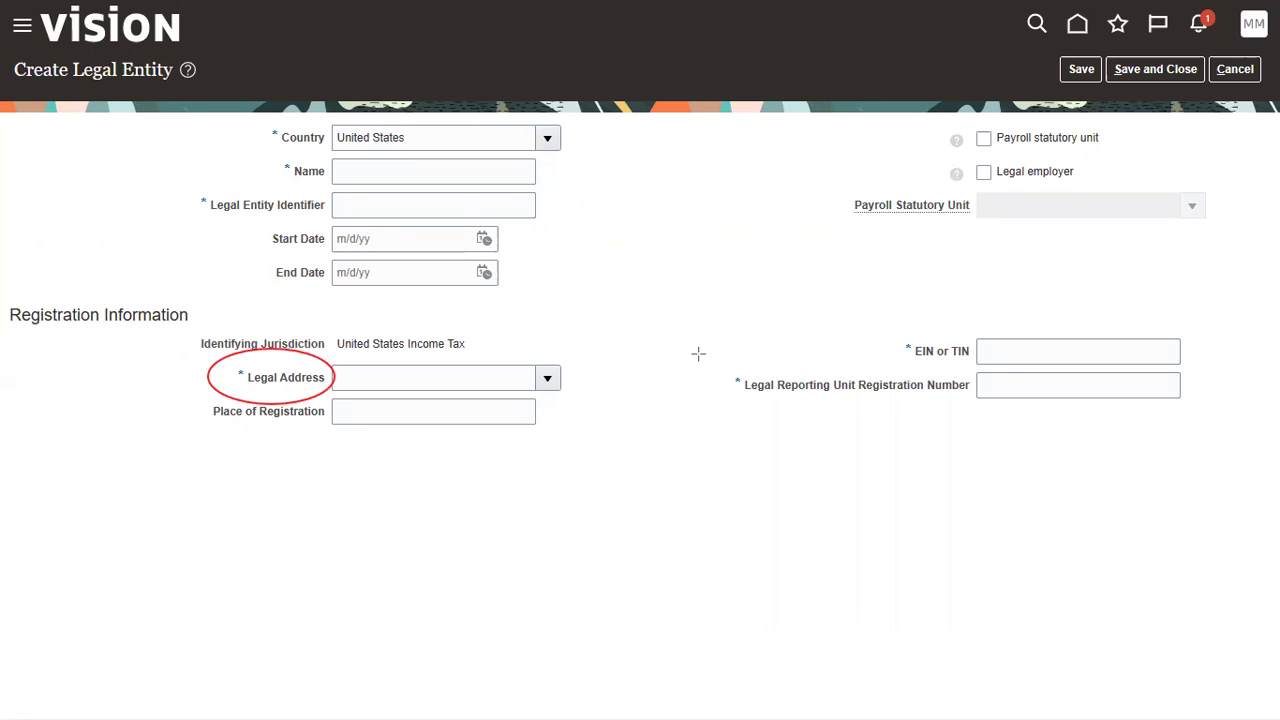
Enter TATA_NY_CORP_LE as both name and legal entity identifier, with start date 1/1/99
{"action": "left_click", "coordinate": [360, 170]}
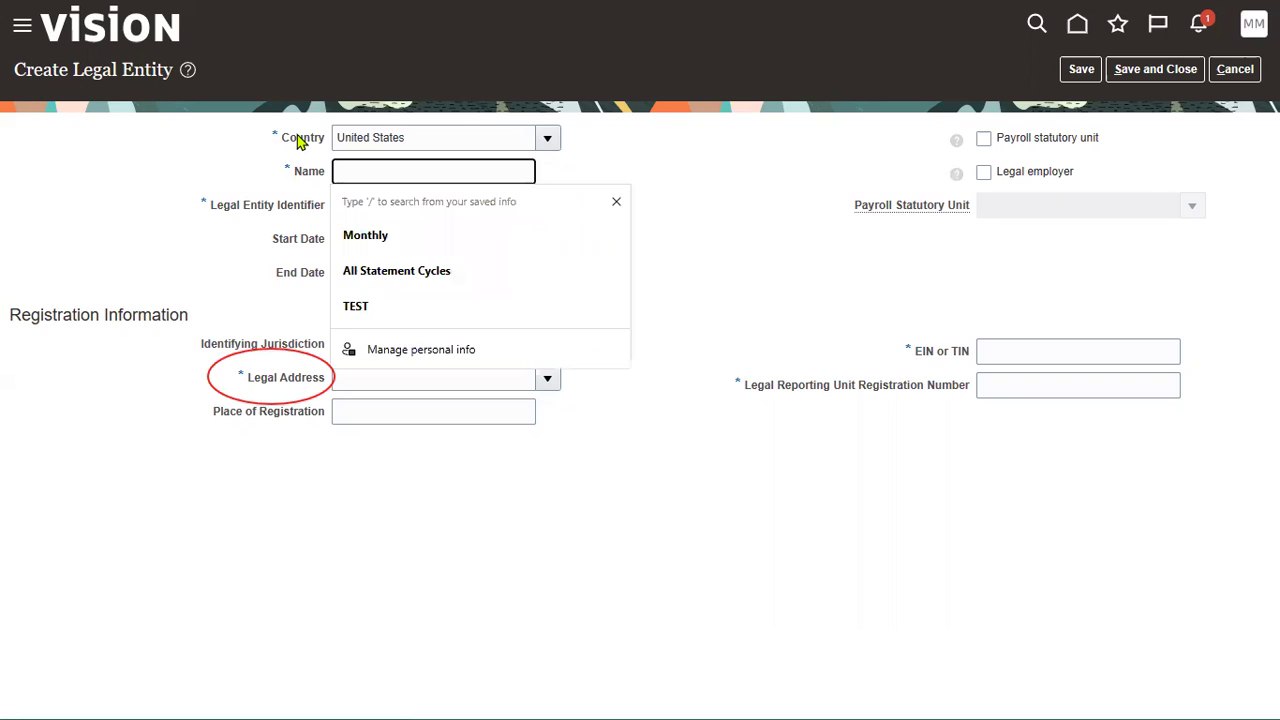
{"action": "type", "text": "TATA"}
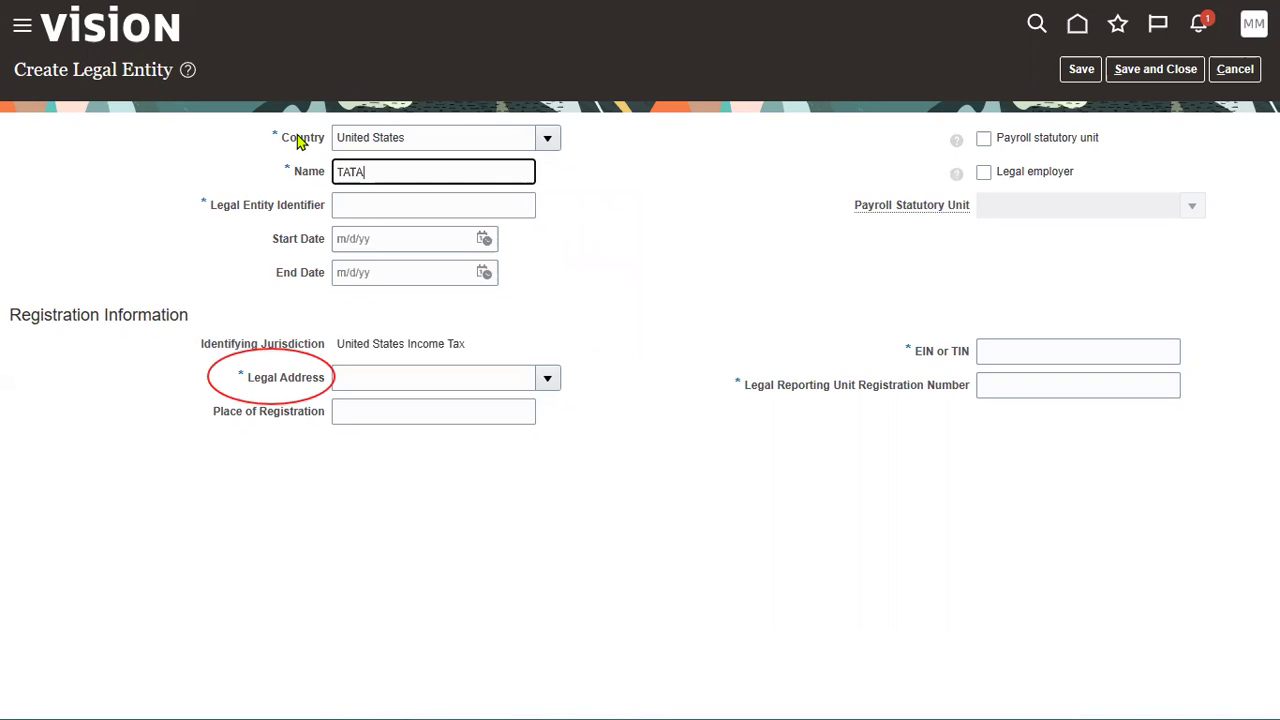
{"action": "type", "text": "T_NY_CORP_LE"}
{"action": "key", "text": "ctrl+a"}
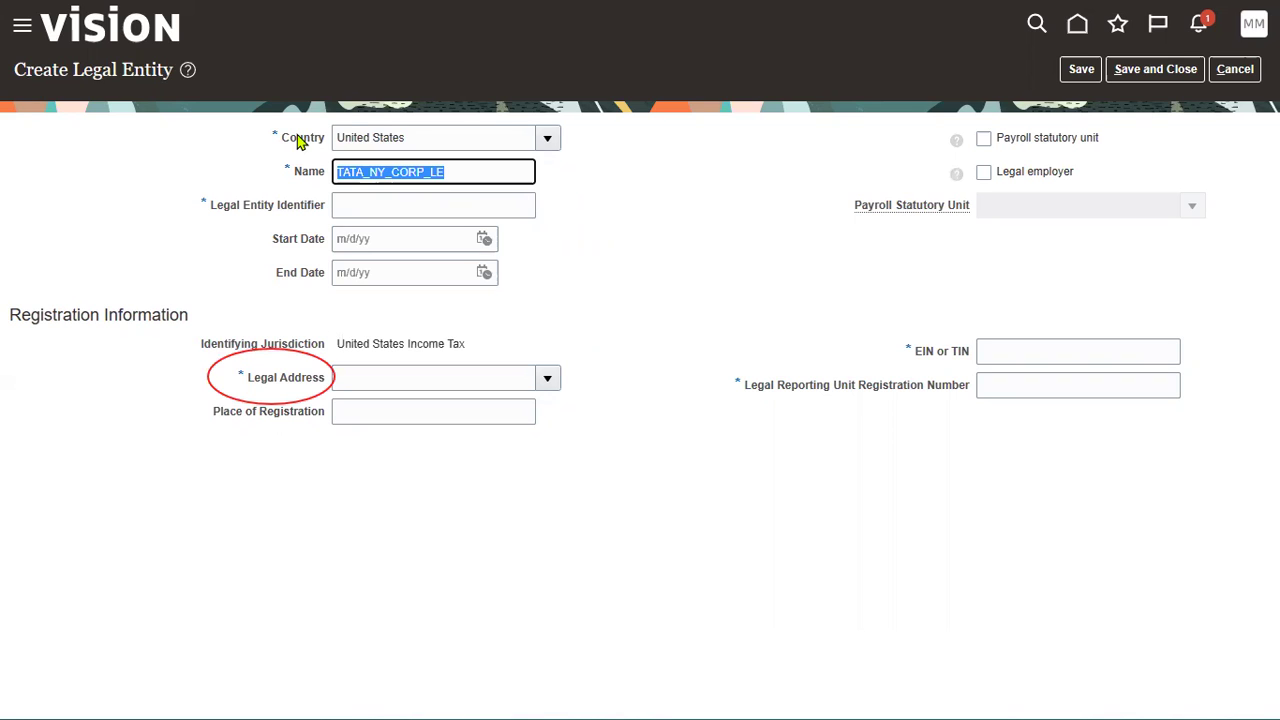
{"action": "key", "text": "ctrl+c"}
{"action": "key", "text": "Tab"}
{"action": "key", "text": "ctrl+v"}
{"action": "key", "text": "Tab"}
{"action": "type", "text": "1/1/"}
{"action": "type", "text": "99"}
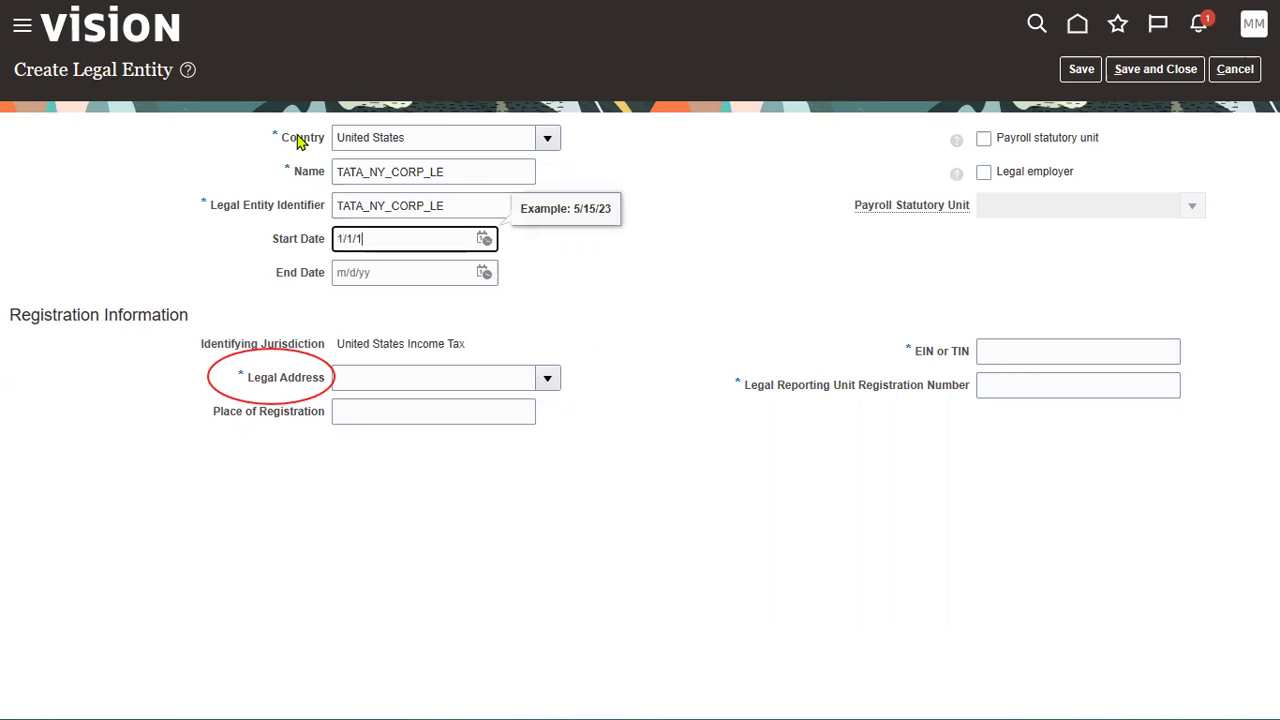
{"action": "key", "text": "Tab"}
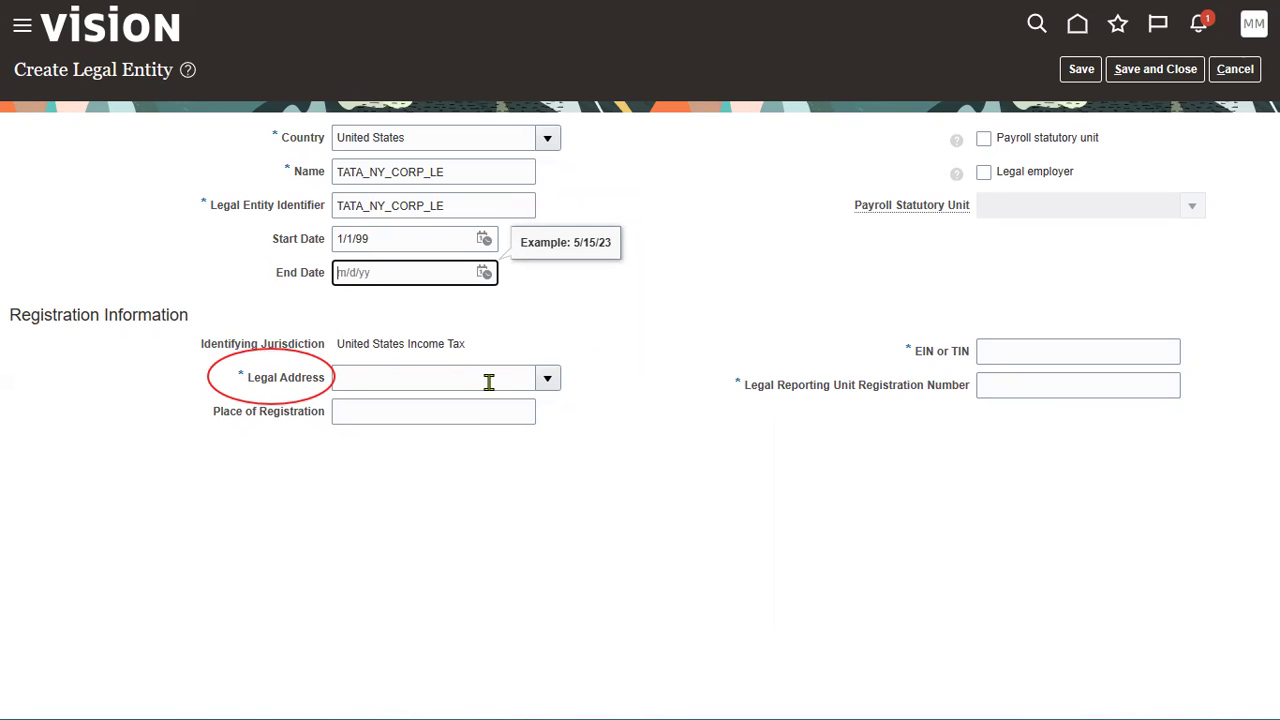
Browse the Legal Address list, then open the full legal address search
{"action": "left_click", "coordinate": [548, 378]}
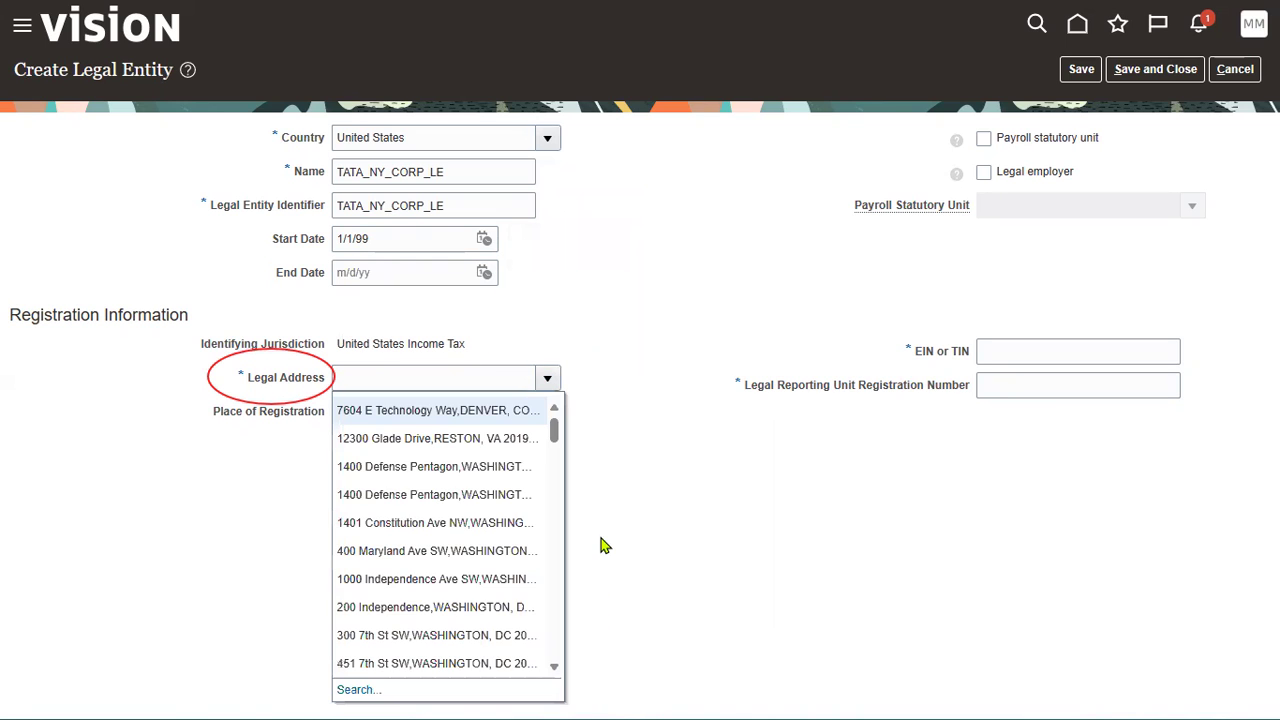
{"action": "scroll", "coordinate": [420, 550], "scroll_direction": "down", "scroll_amount": 4}
{"action": "scroll", "coordinate": [423, 548], "scroll_direction": "down", "scroll_amount": 6}
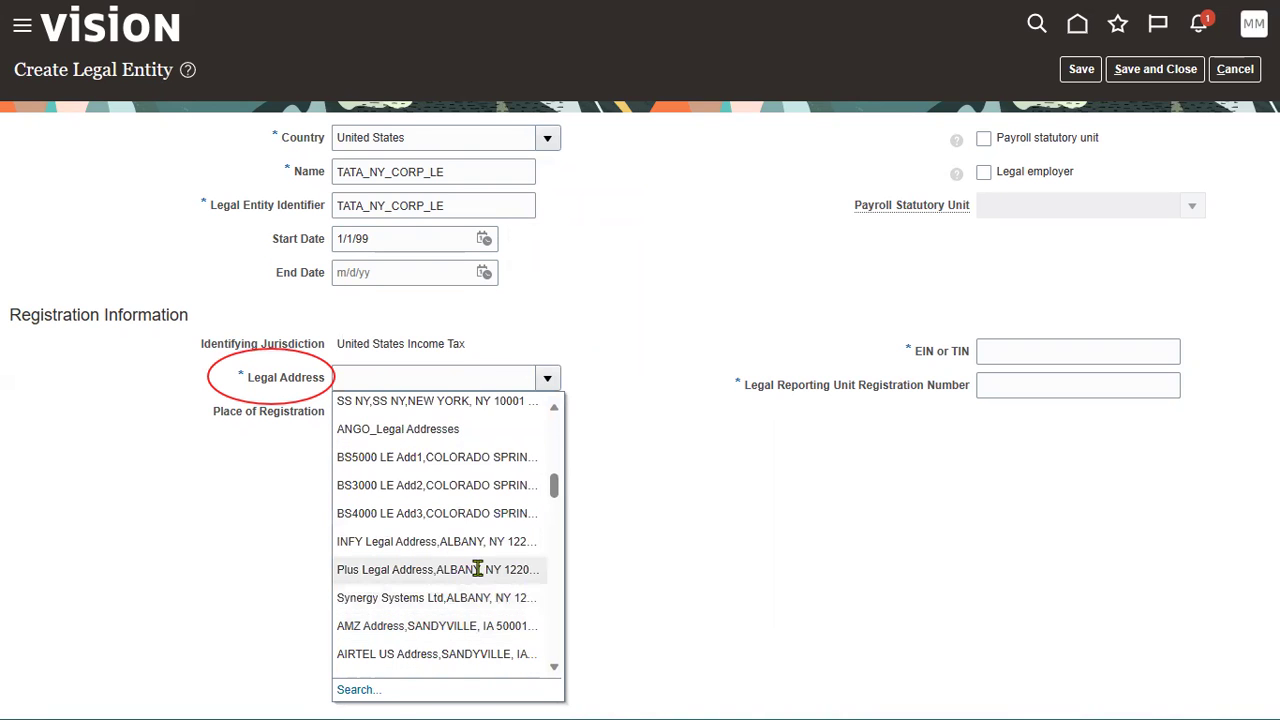
{"action": "scroll", "coordinate": [478, 600], "scroll_direction": "down", "scroll_amount": 4}
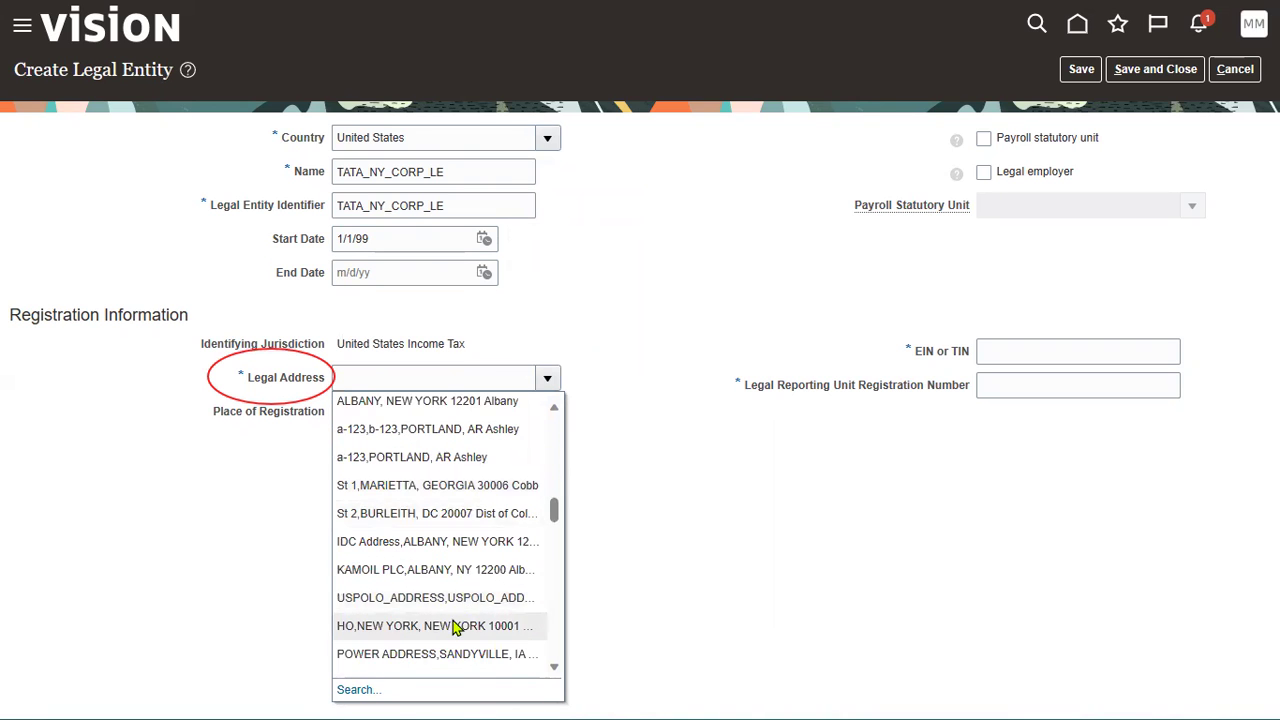
{"action": "scroll", "coordinate": [451, 623], "scroll_direction": "down", "scroll_amount": 3}
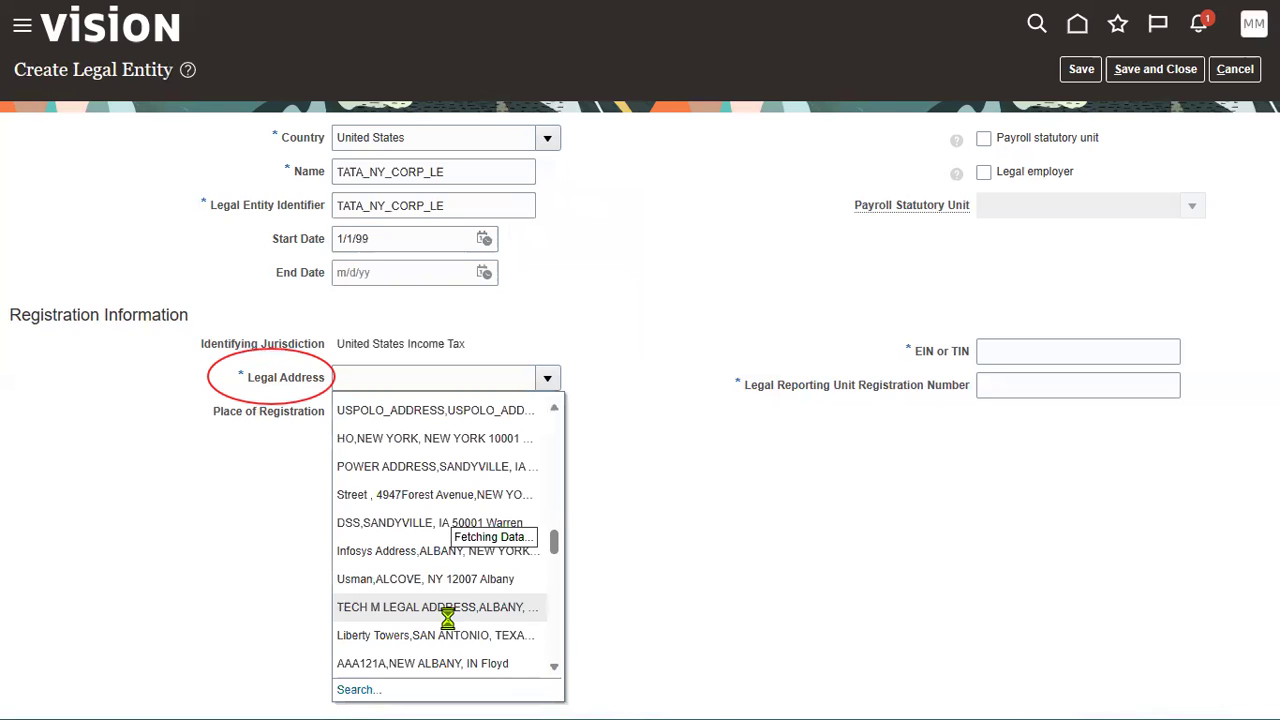
{"action": "scroll", "coordinate": [430, 638], "scroll_direction": "down", "scroll_amount": 3}
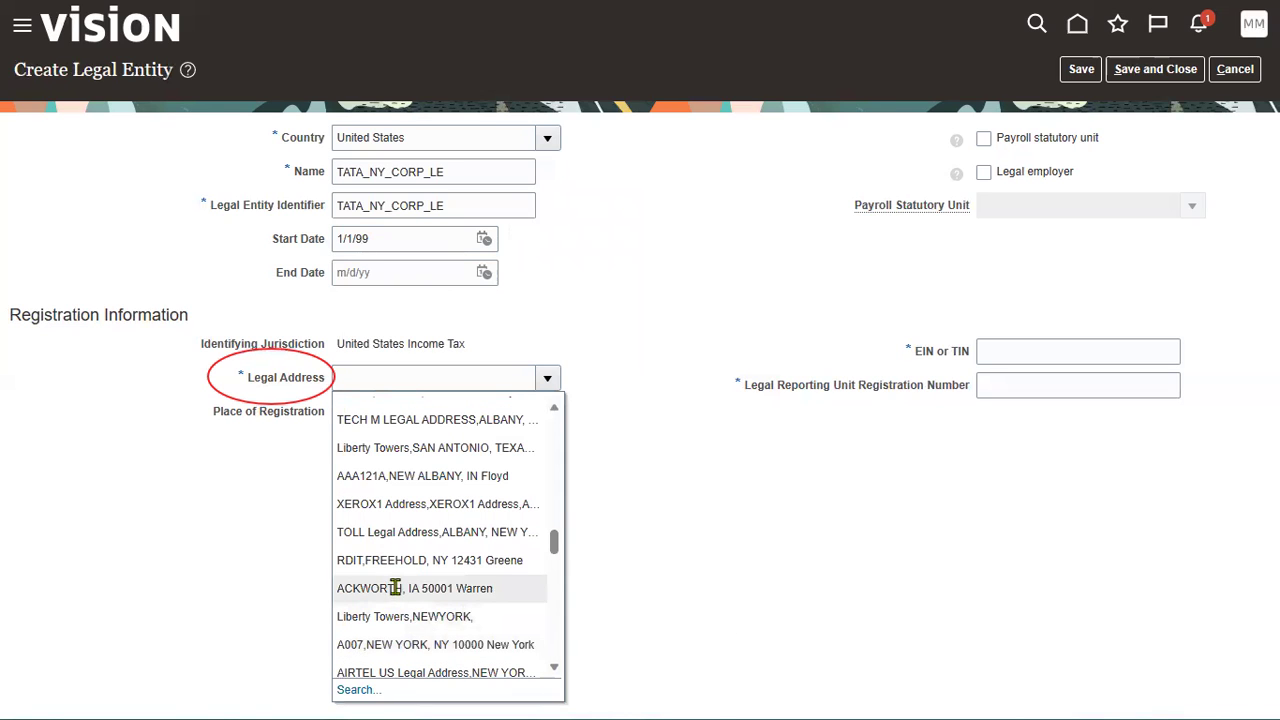
{"action": "left_click", "coordinate": [364, 691]}
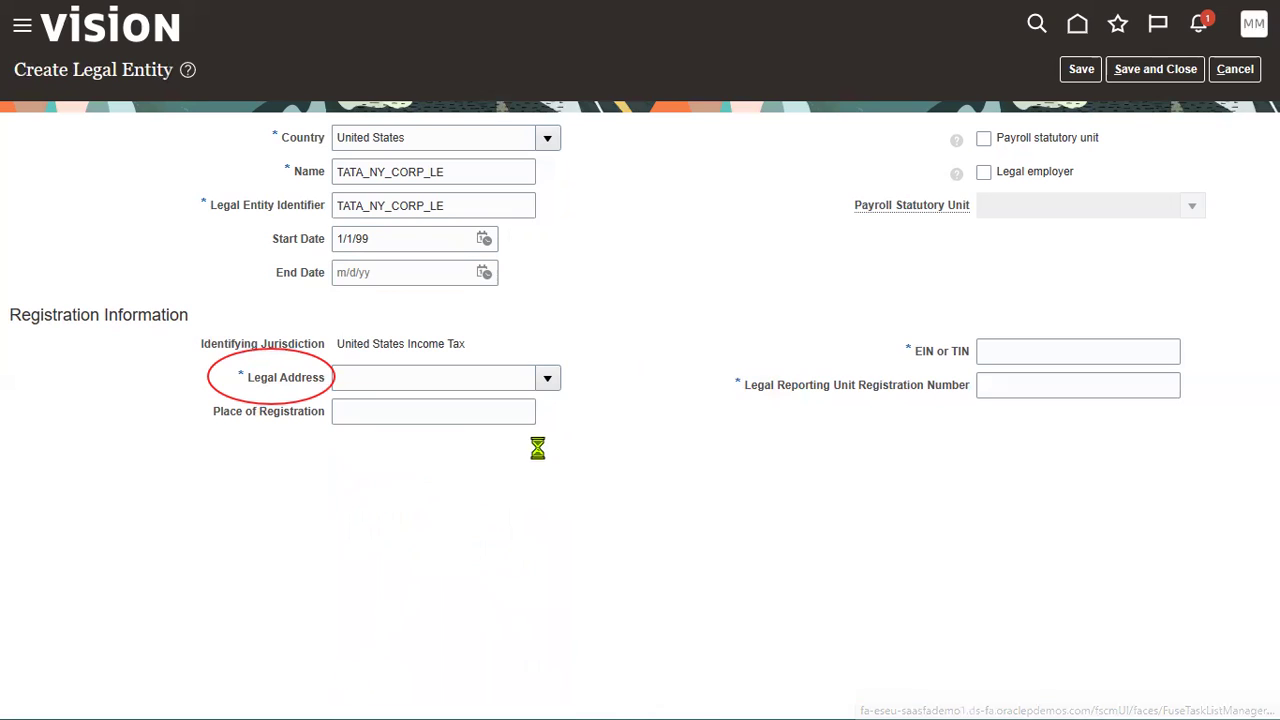
Search addresses for 'TATA' and choose TATA NY Corporation as the legal address
{"action": "left_click", "coordinate": [634, 300]}
{"action": "key", "text": "ctrl+v"}
{"action": "key", "text": "ctrl+a"}
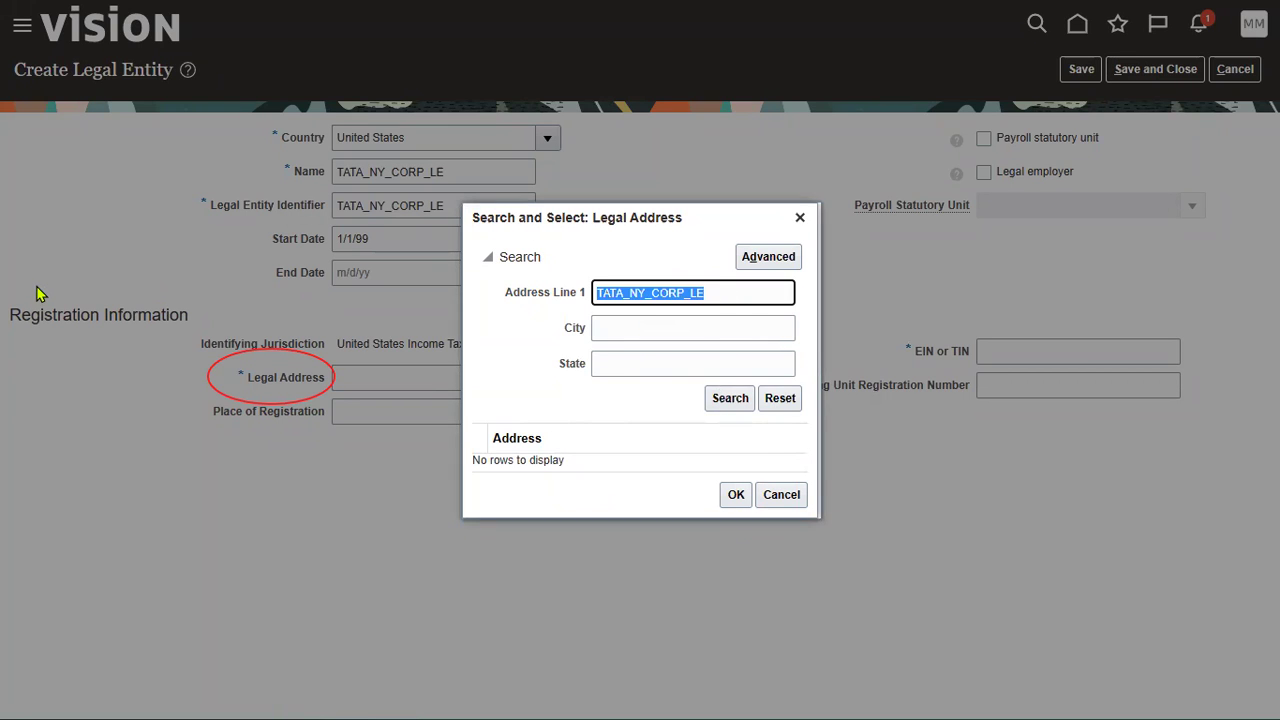
{"action": "type", "text": "TATAT"}
{"action": "key", "text": "BackSpace"}
{"action": "key", "text": "Return"}
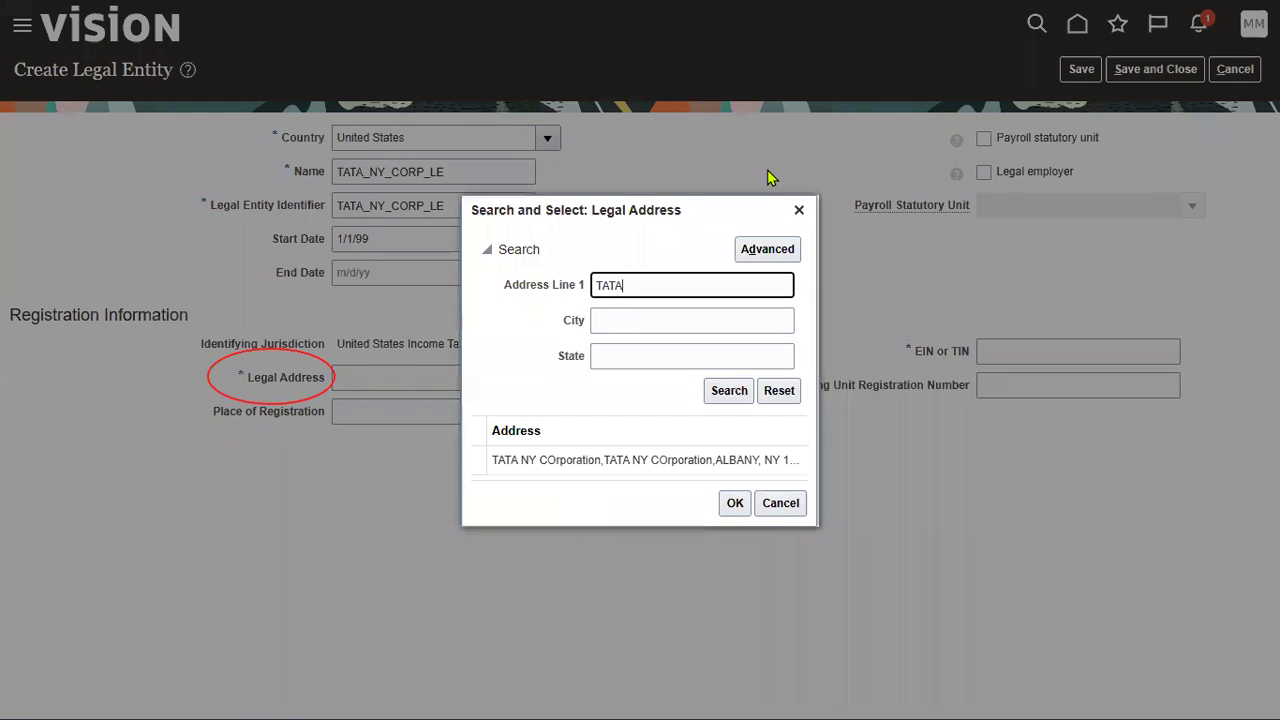
{"action": "left_click", "coordinate": [674, 460]}
{"action": "left_click", "coordinate": [733, 503]}
Set NewYork as place of registration, fill in EIN/TIN and registration number, and save
{"action": "left_click", "coordinate": [440, 413]}
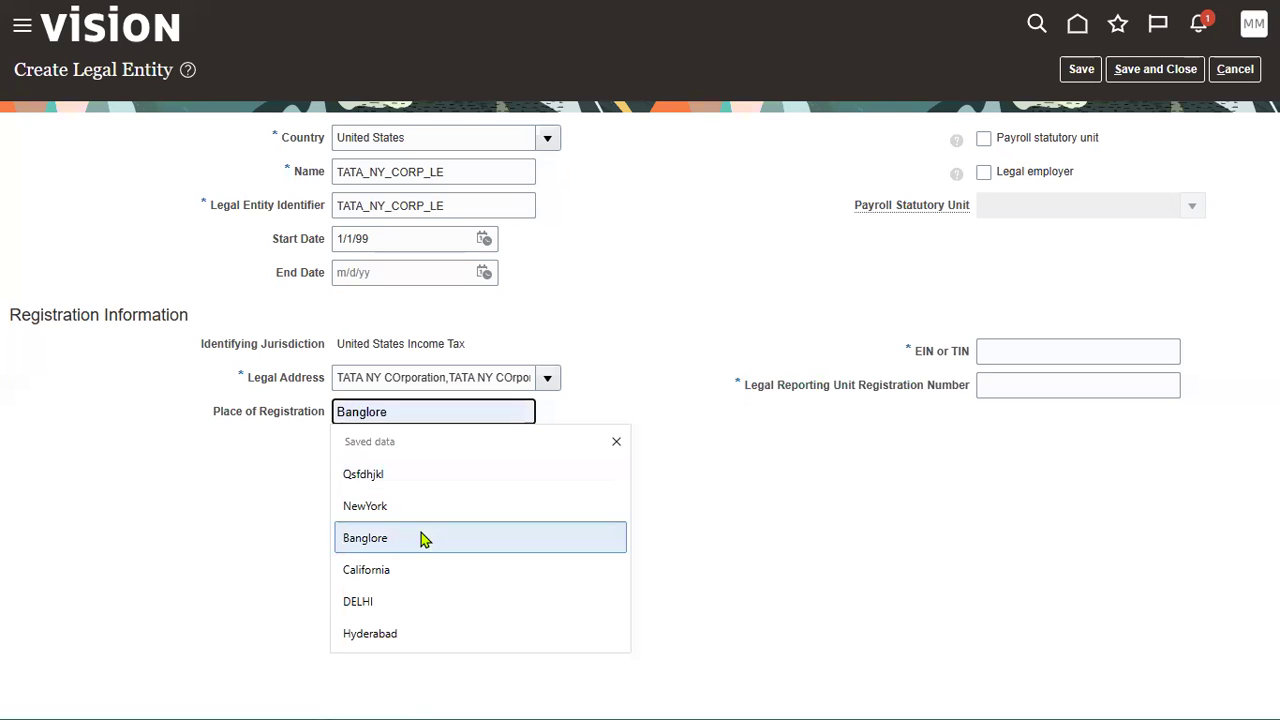
{"action": "left_click", "coordinate": [420, 515]}
{"action": "left_click", "coordinate": [1069, 351]}
{"action": "left_click", "coordinate": [1067, 475]}
{"action": "left_click", "coordinate": [1046, 384]}
{"action": "left_click", "coordinate": [1010, 541]}
{"action": "left_click", "coordinate": [1081, 69]}
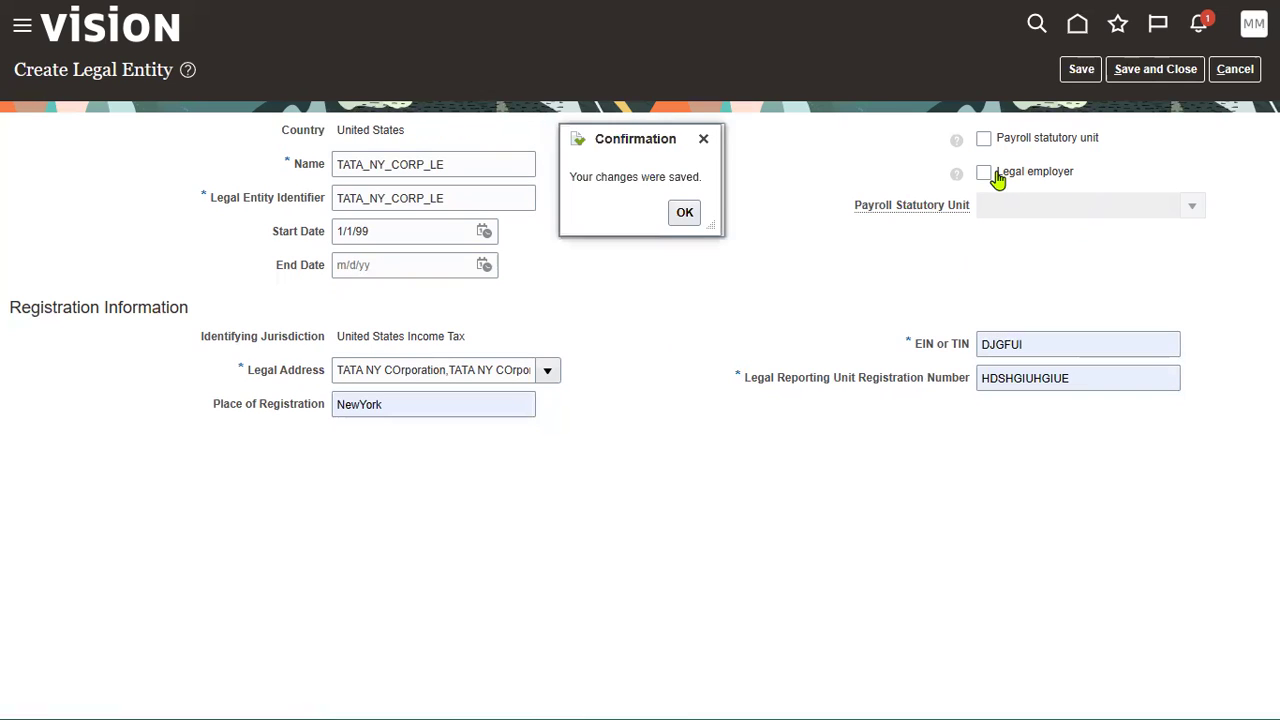
Flag TATA_NY_CORP_LE as a legal employer and payroll statutory unit, save, and close
{"action": "left_click", "coordinate": [684, 212]}
{"action": "left_click", "coordinate": [984, 173]}
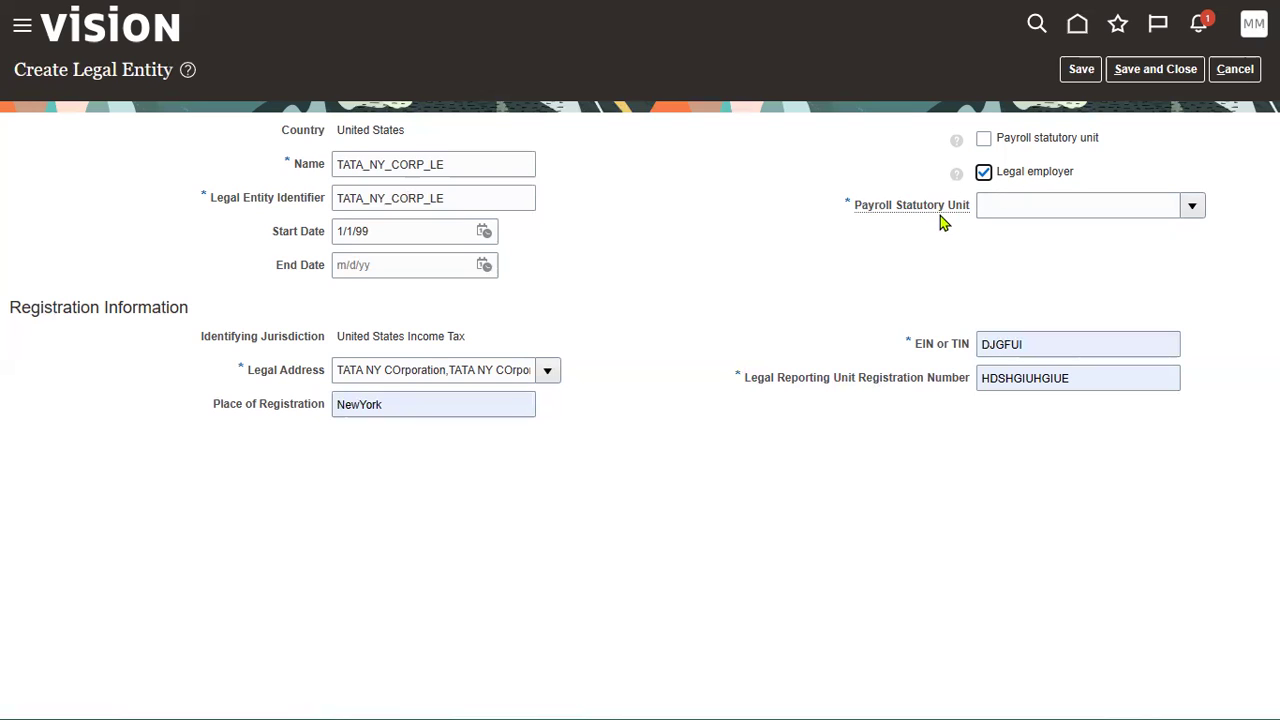
{"action": "left_click", "coordinate": [1005, 143]}
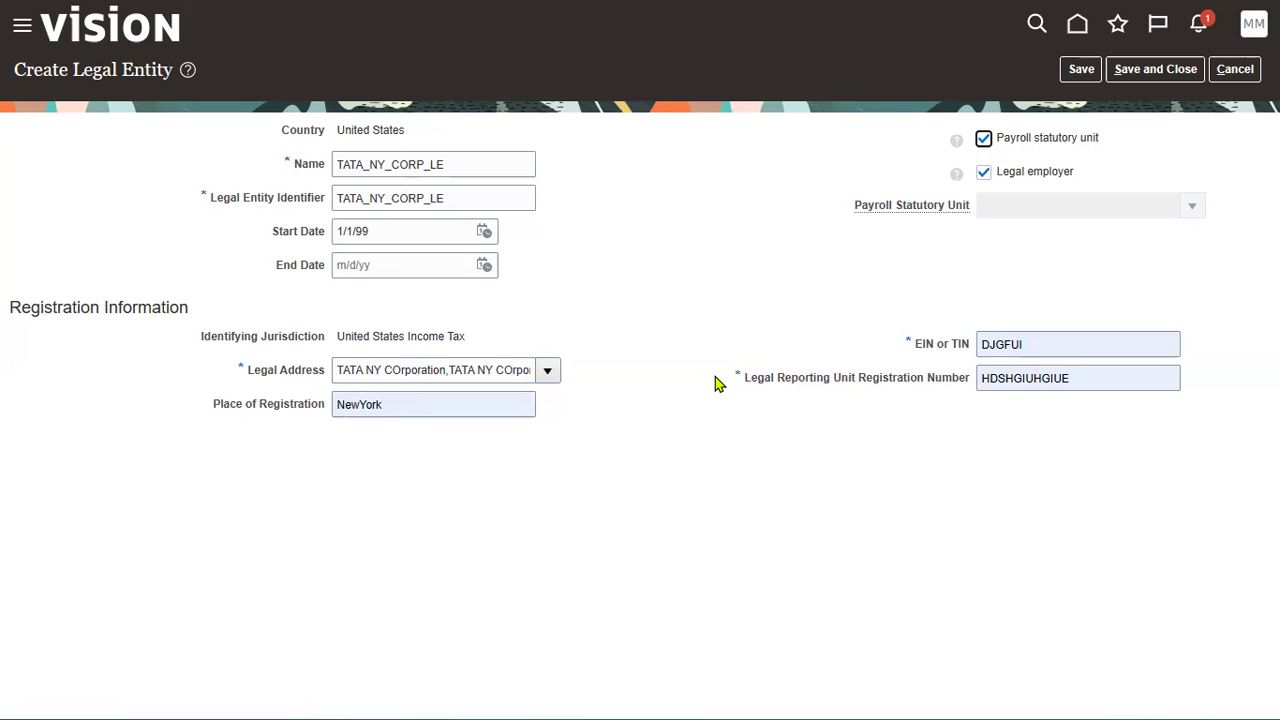
{"action": "left_click", "coordinate": [1081, 69]}
{"action": "left_click_drag", "start_coordinate": [29, 35], "coordinate": [186, 134]}
{"action": "mouse_move", "coordinate": [1168, 240]}
{"action": "left_mouse_down"}
{"action": "mouse_move", "coordinate": [949, 157]}
{"action": "mouse_move", "coordinate": [931, 163]}
{"action": "left_mouse_up"}
{"action": "left_click_drag", "start_coordinate": [1118, 152], "coordinate": [842, 121]}
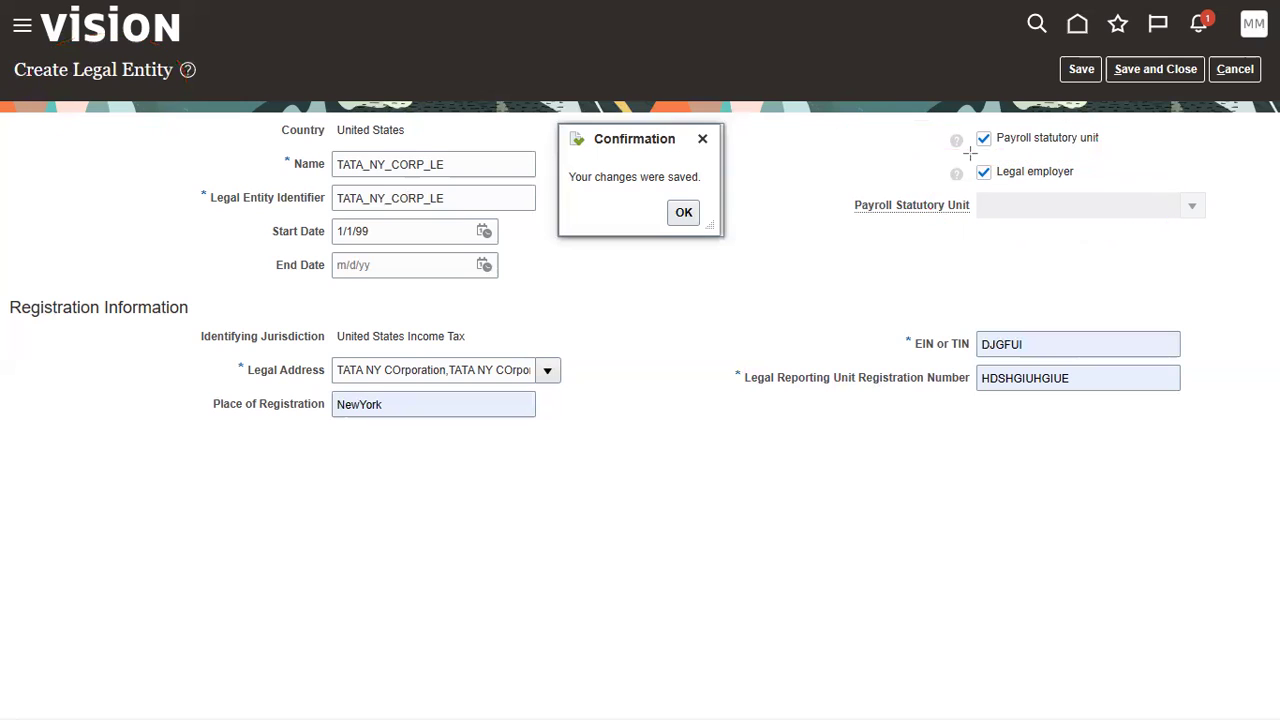
{"action": "left_click", "coordinate": [683, 212]}
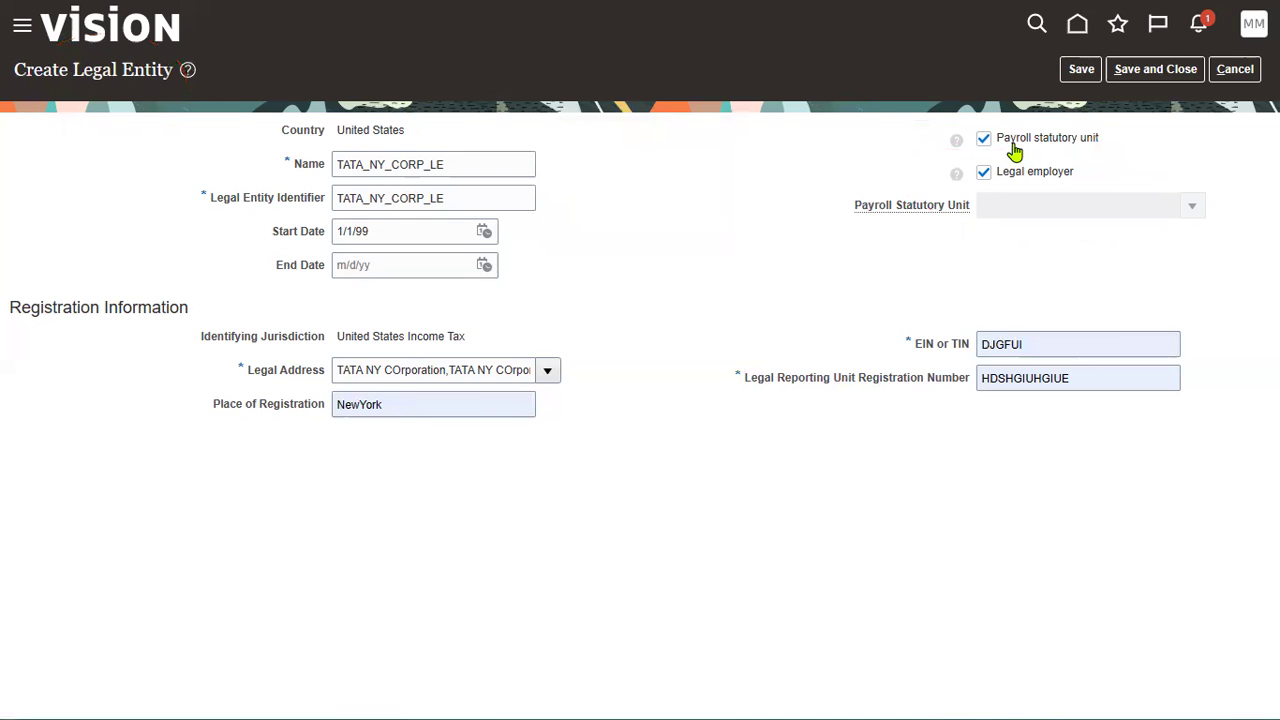
{"action": "left_click", "coordinate": [1145, 69]}
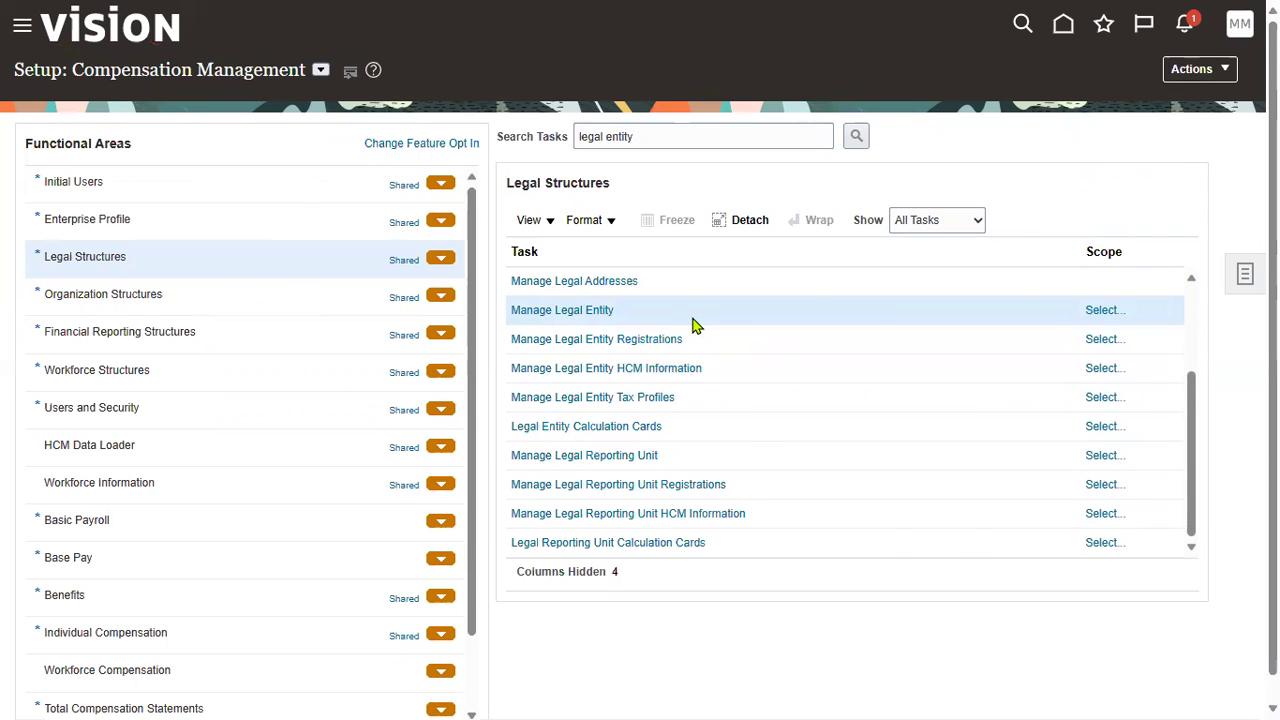
{"action": "key", "text": "alt+Tab"}
{"action": "key", "text": "alt+Tab"}
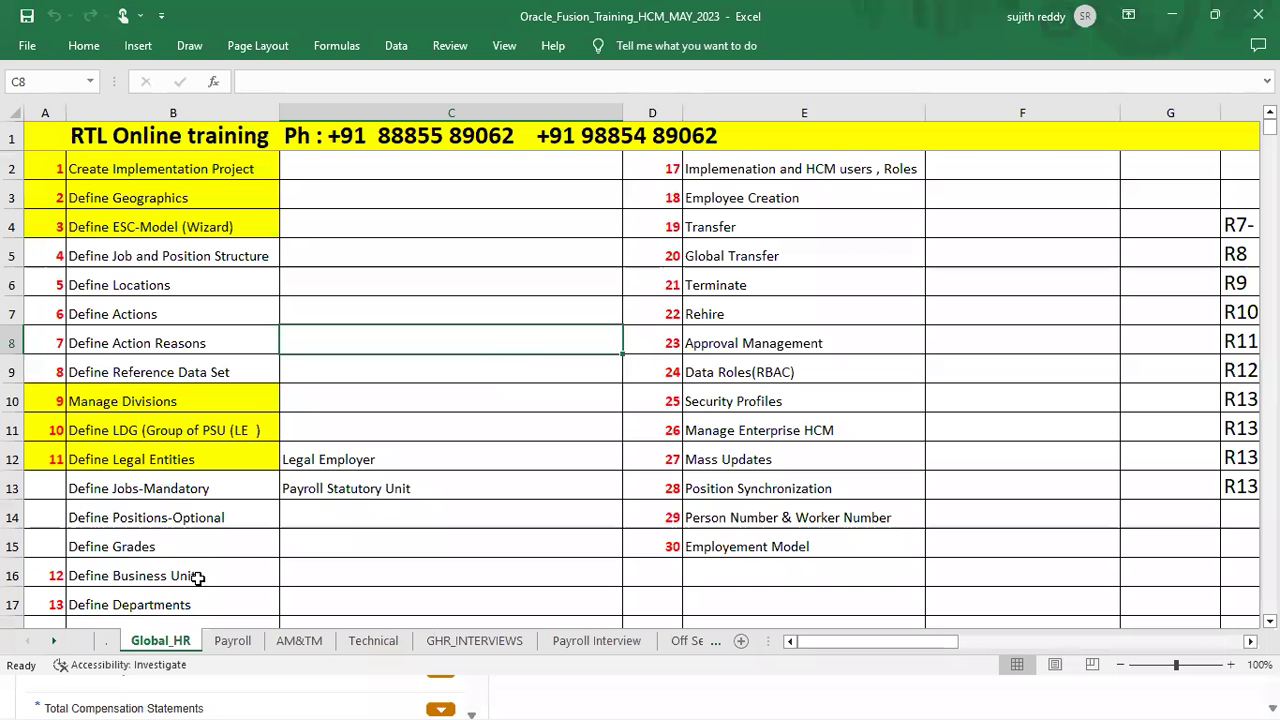
{"action": "left_click", "coordinate": [106, 641]}
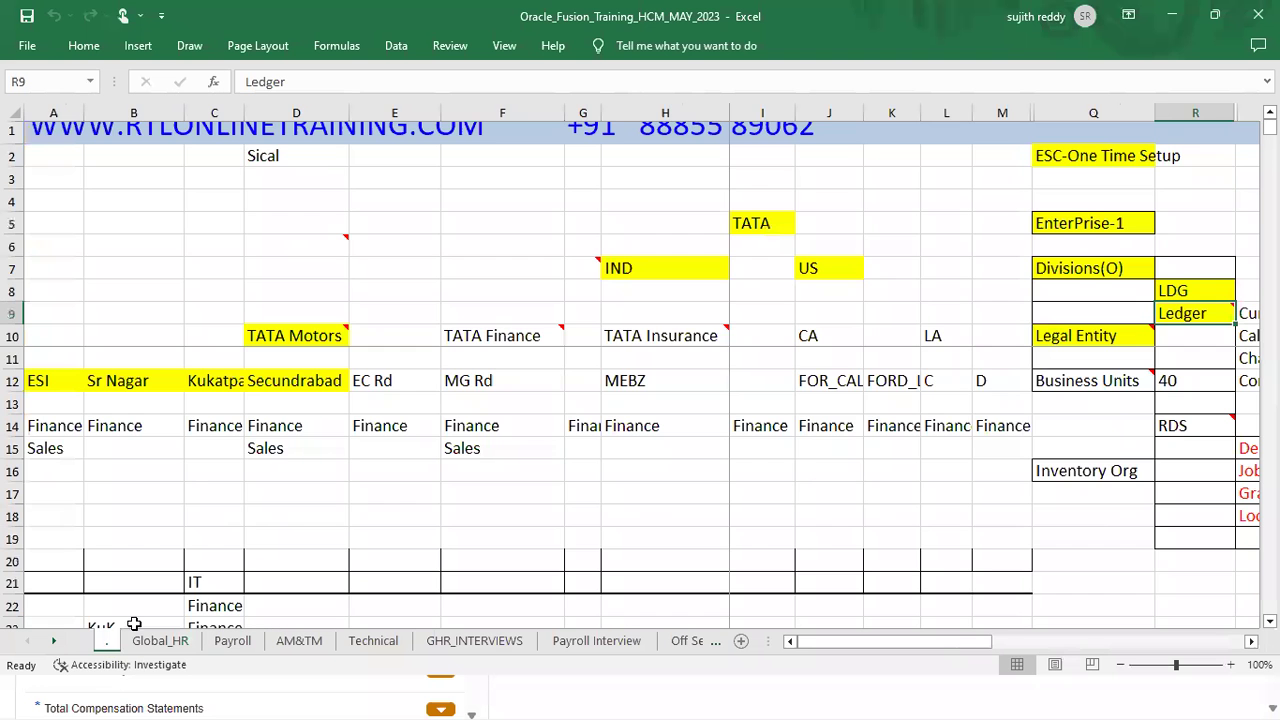
{"action": "left_click", "coordinate": [1198, 291]}
{"action": "left_click", "coordinate": [1186, 315]}
{"action": "mouse_move", "coordinate": [1177, 316]}
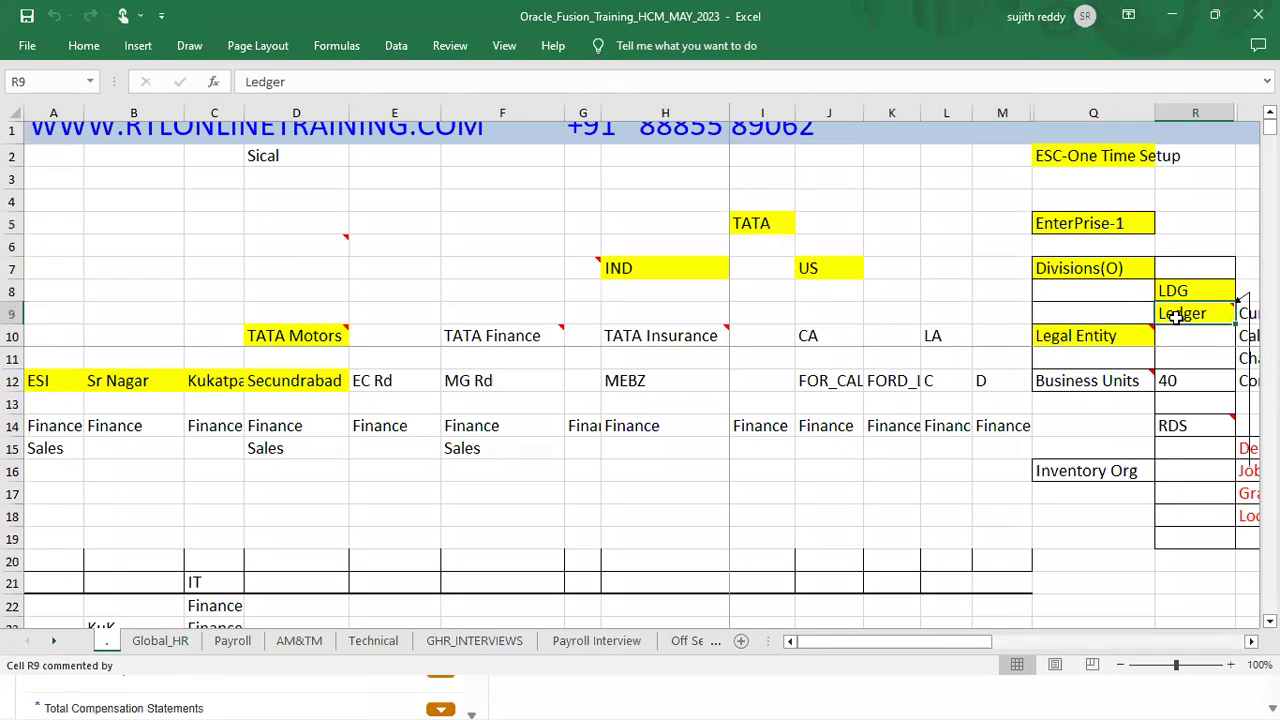
{"action": "key", "text": "alt+Tab"}
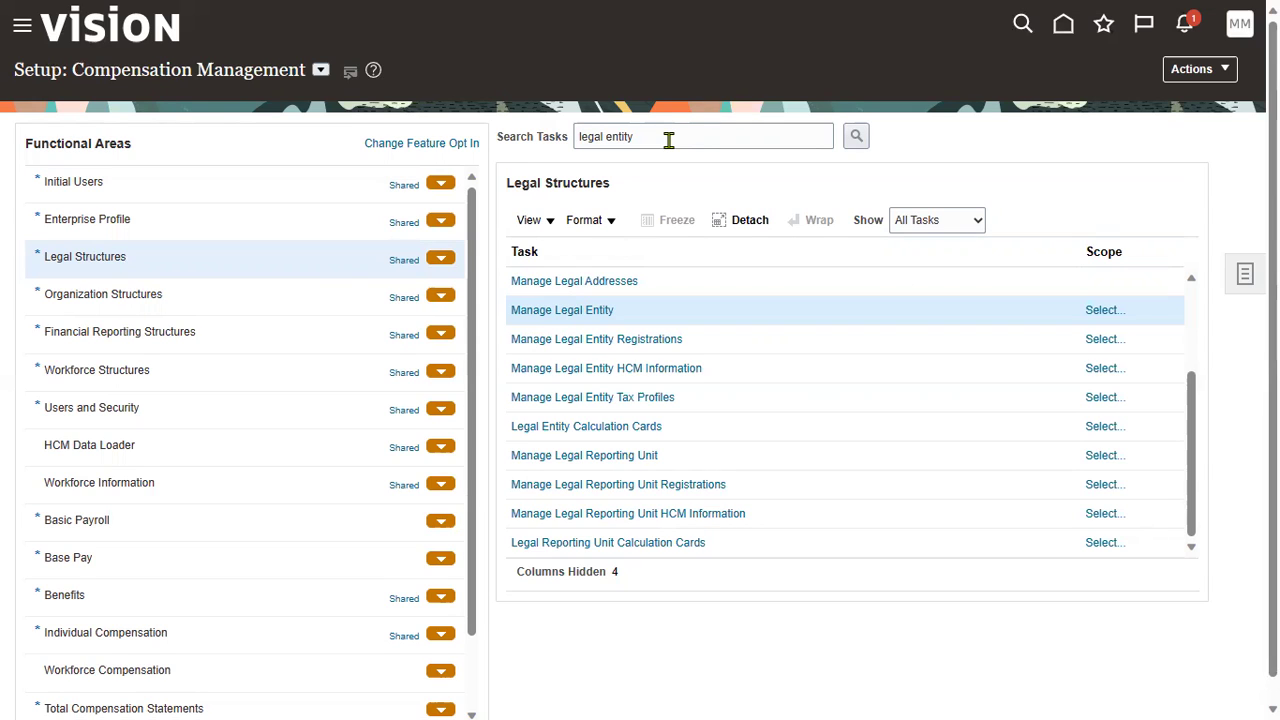
{"action": "triple_click", "coordinate": [669, 140]}
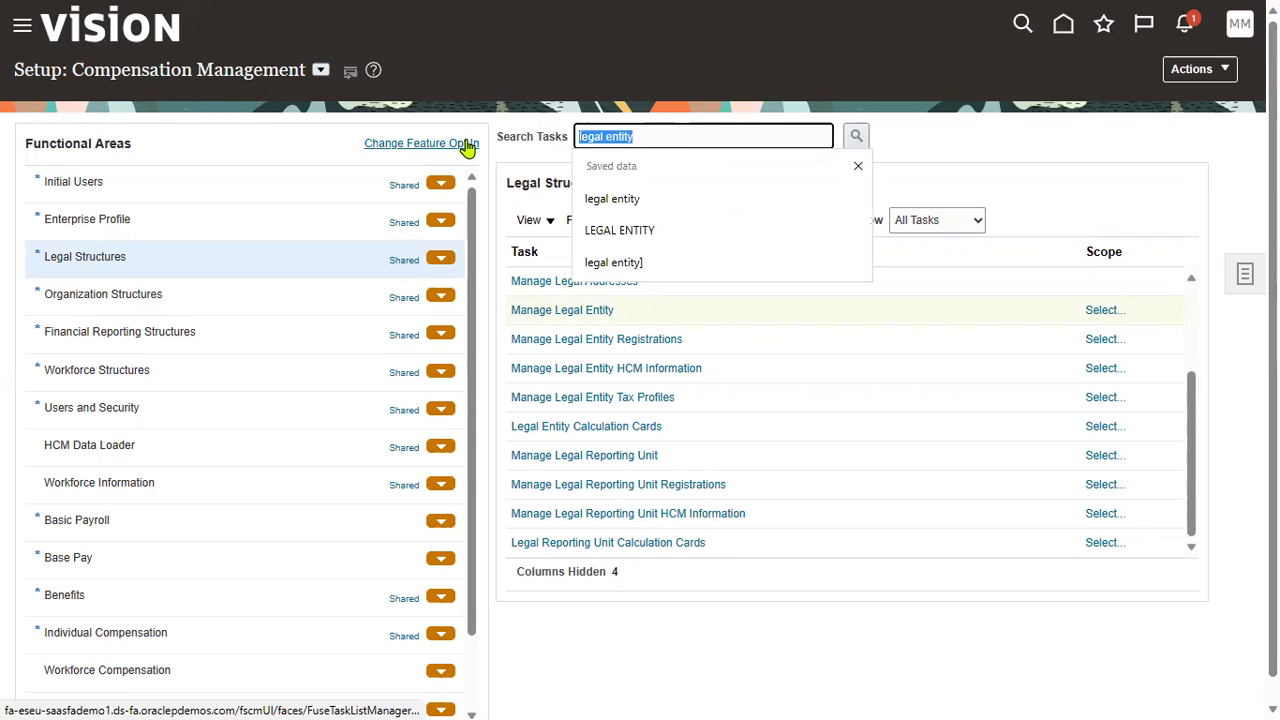
{"action": "type", "text": "LEGISLATIVE DATA GROUP"}
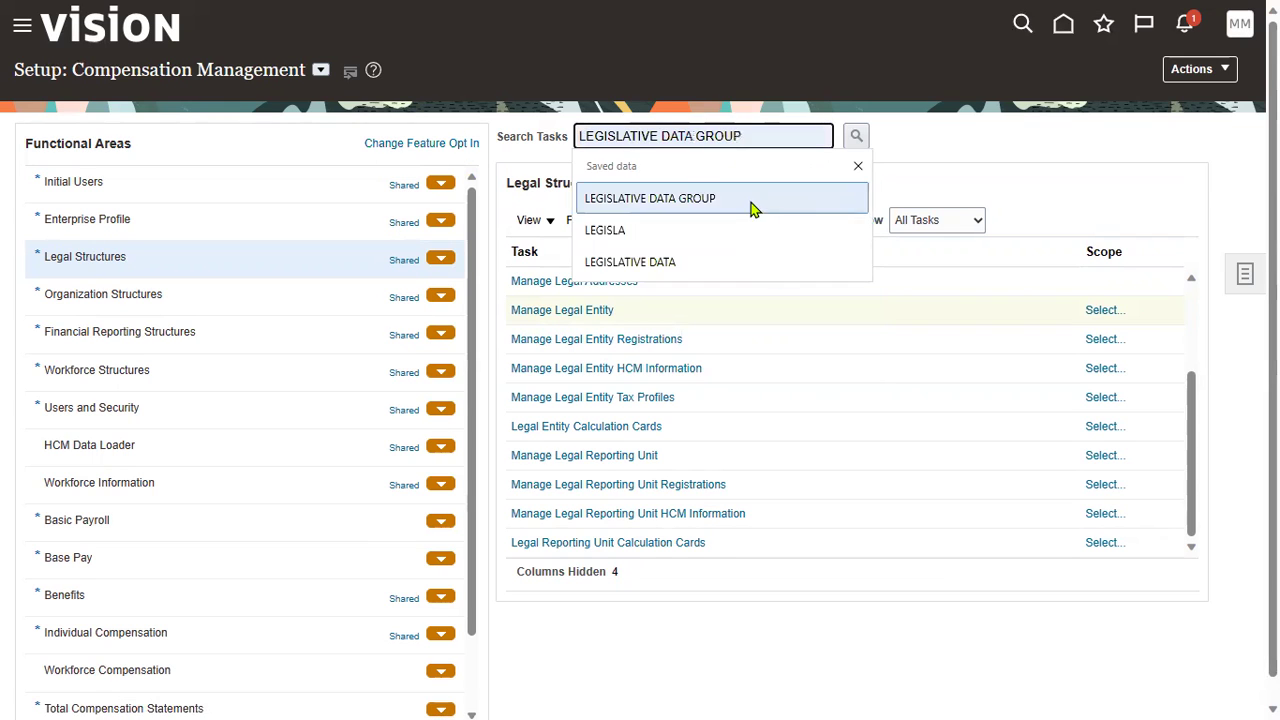
Open Manage Legislative Data Groups from the task search and filter names by 'US'
{"action": "left_click", "coordinate": [753, 198]}
{"action": "left_click", "coordinate": [857, 136]}
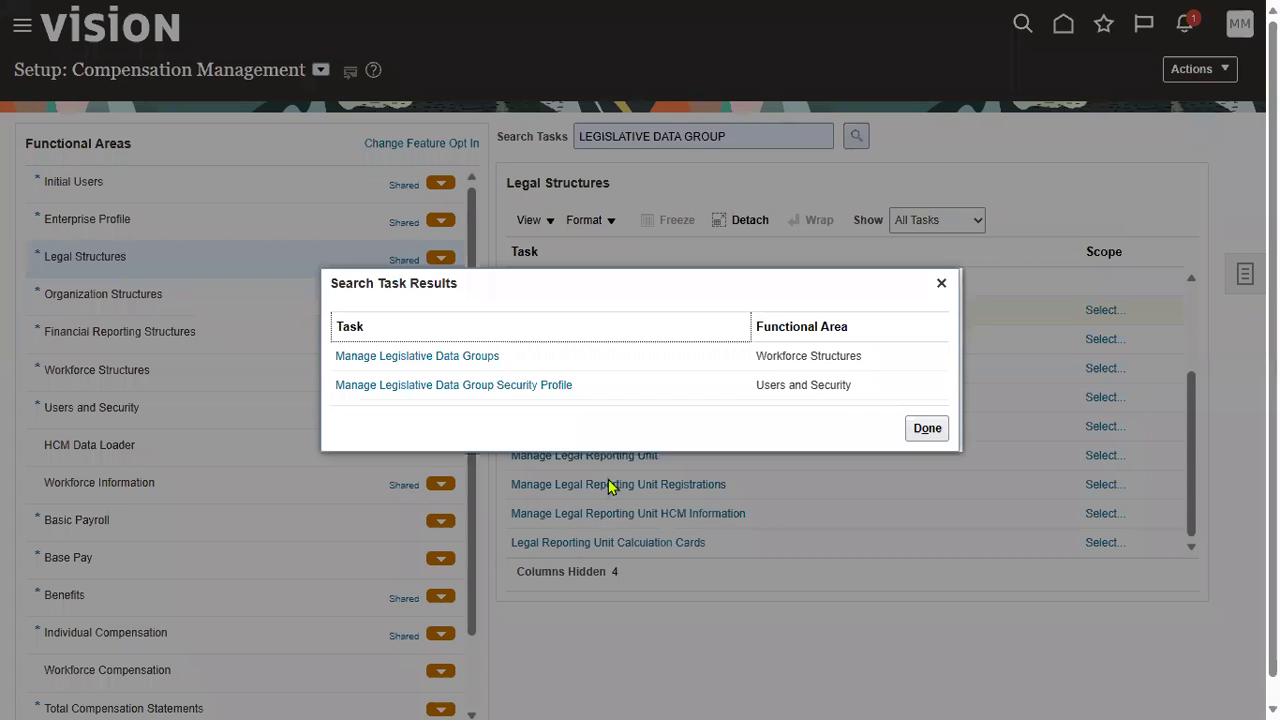
{"action": "left_click", "coordinate": [472, 357]}
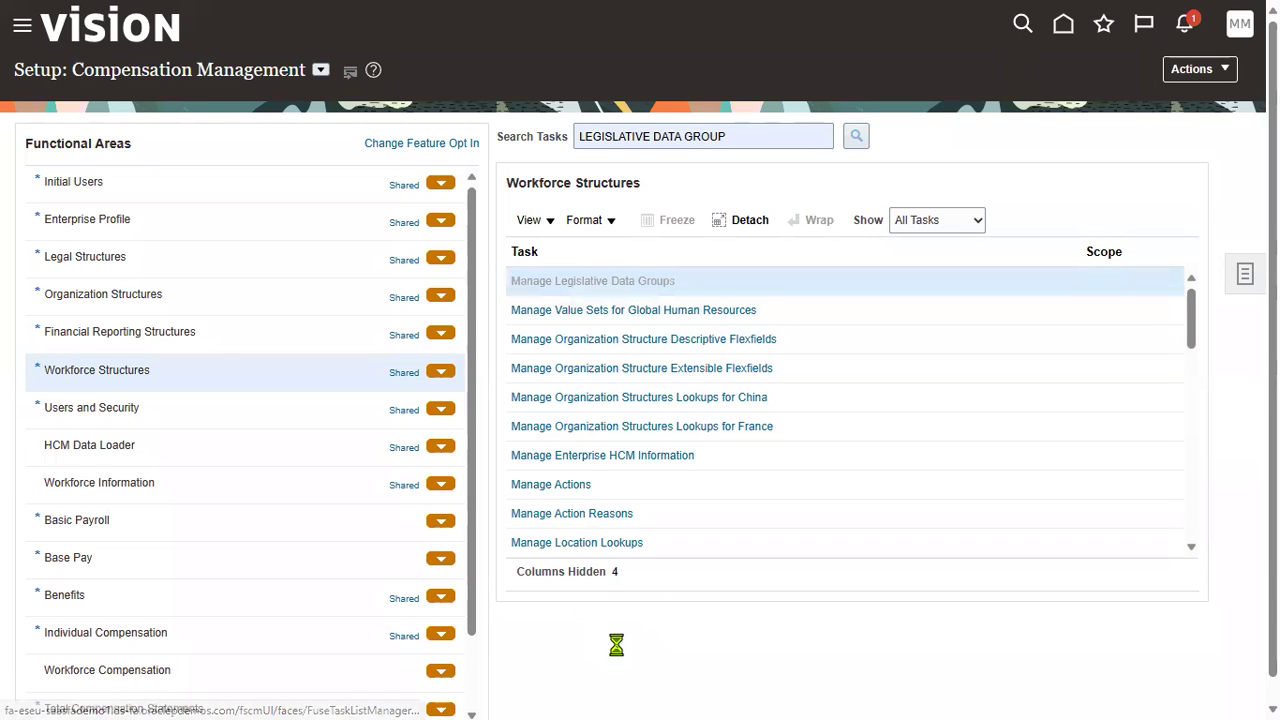
{"action": "left_click", "coordinate": [227, 186]}
{"action": "type", "text": "US"}
{"action": "key", "text": "Return"}
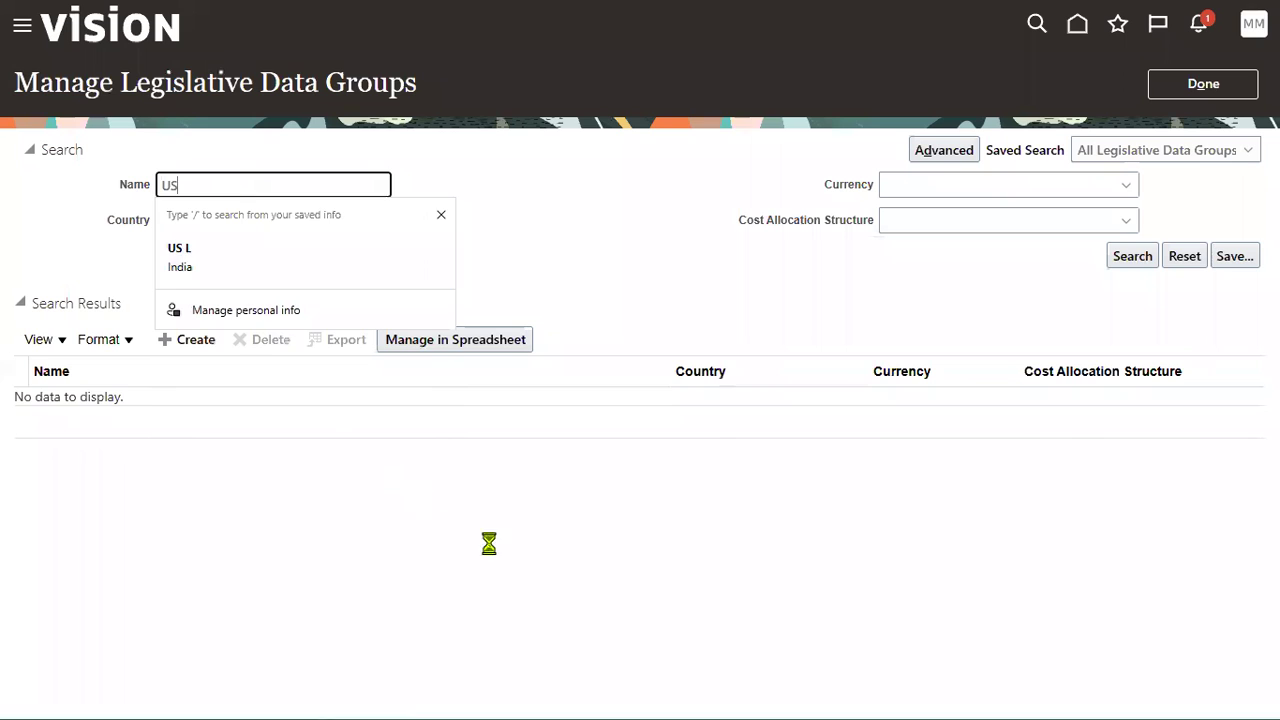
Review the US Legislative Data Group, USA_LDG and USPOLO_LEGISLATIVE rows, then close the page
{"action": "left_click", "coordinate": [350, 413]}
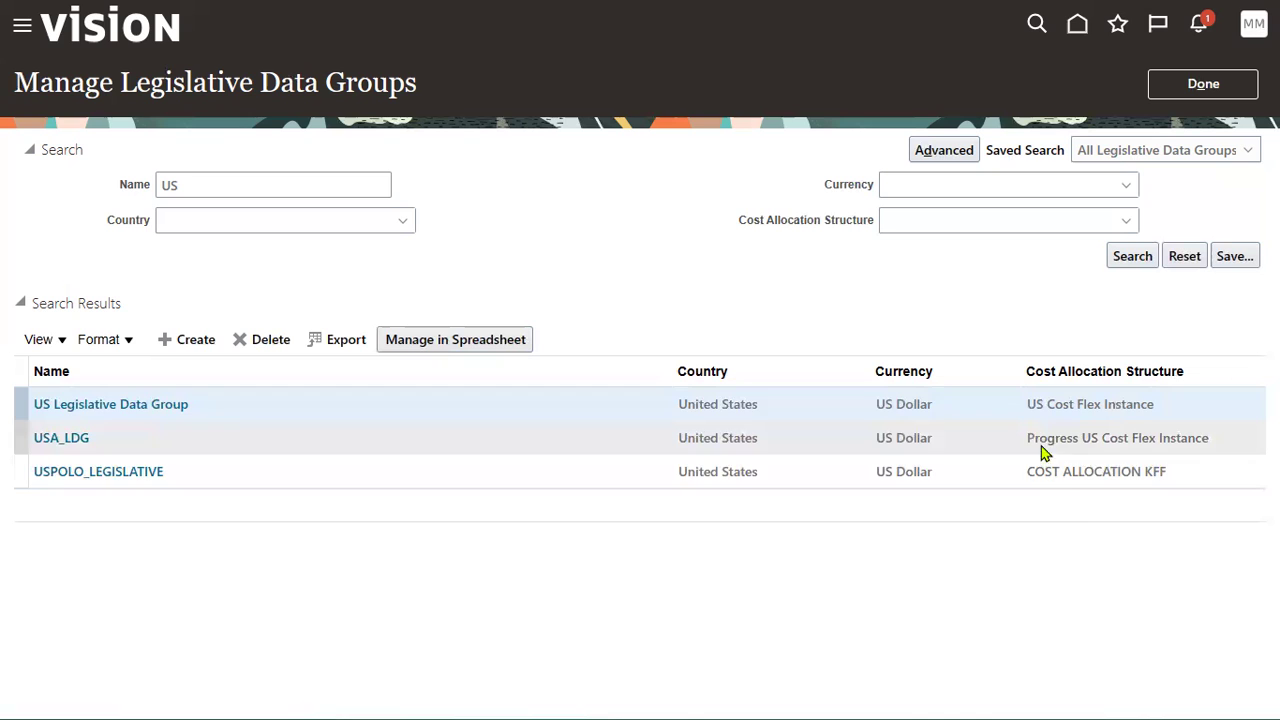
{"action": "left_click", "coordinate": [1020, 438]}
{"action": "left_click_drag", "start_coordinate": [1019, 438], "coordinate": [1210, 438]}
{"action": "left_click", "coordinate": [1043, 437]}
{"action": "left_click", "coordinate": [1120, 468]}
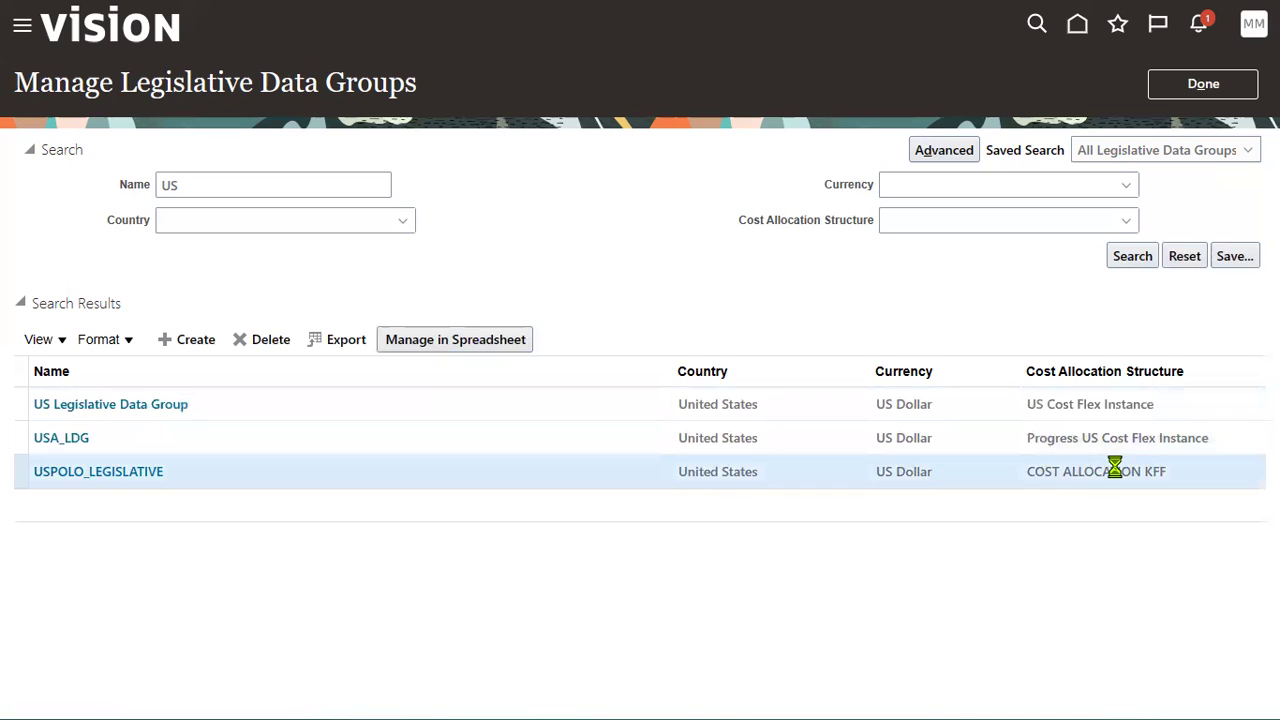
{"action": "left_click_drag", "start_coordinate": [1030, 474], "coordinate": [1170, 478]}
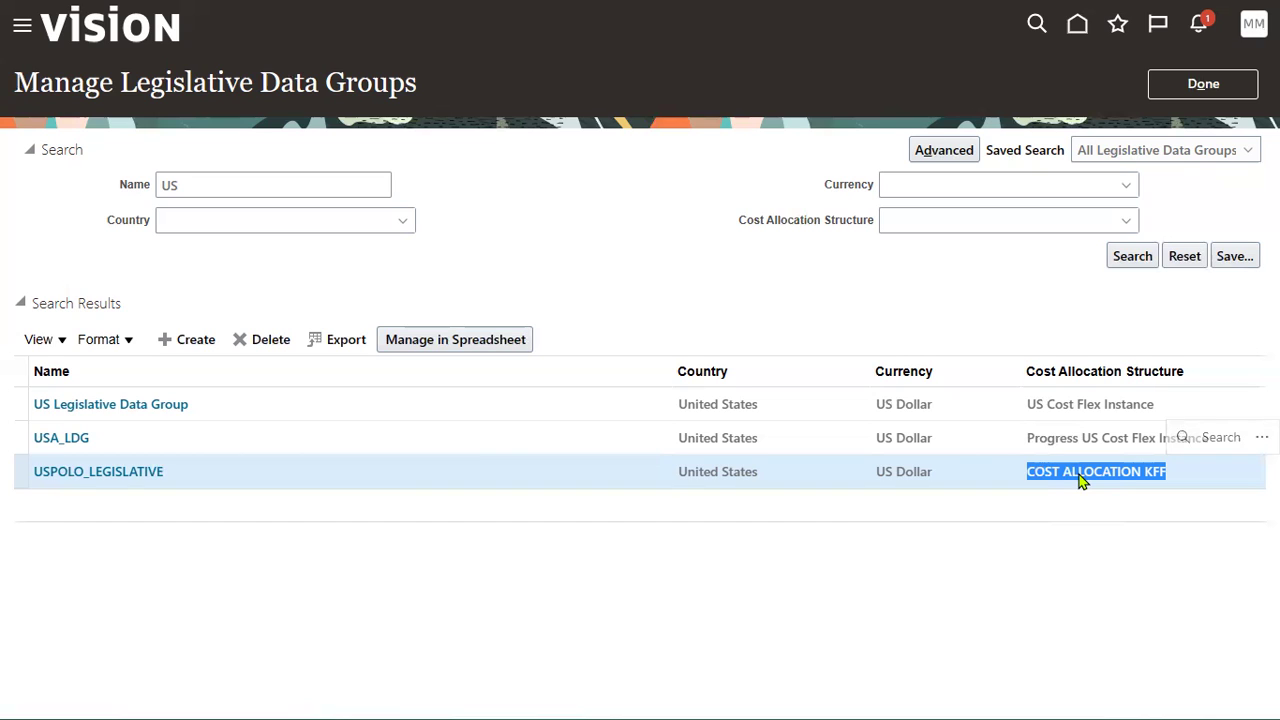
{"action": "left_click", "coordinate": [1042, 408]}
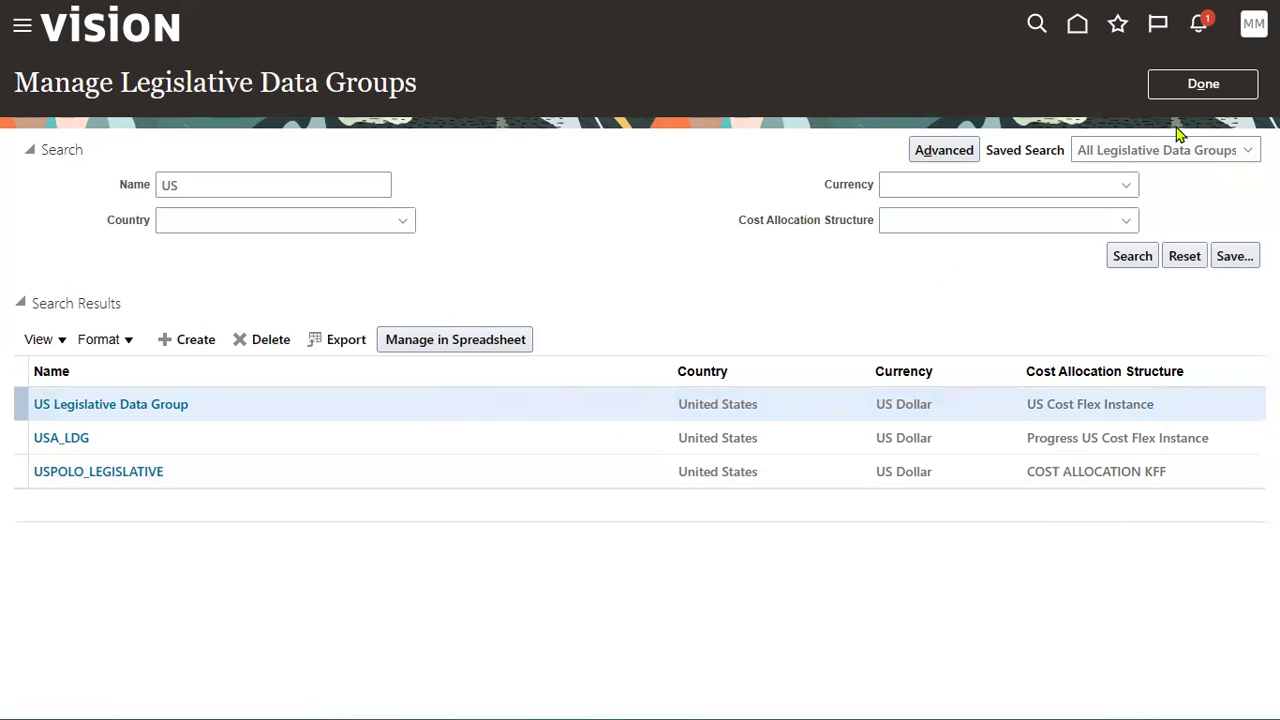
{"action": "left_click", "coordinate": [1185, 86]}
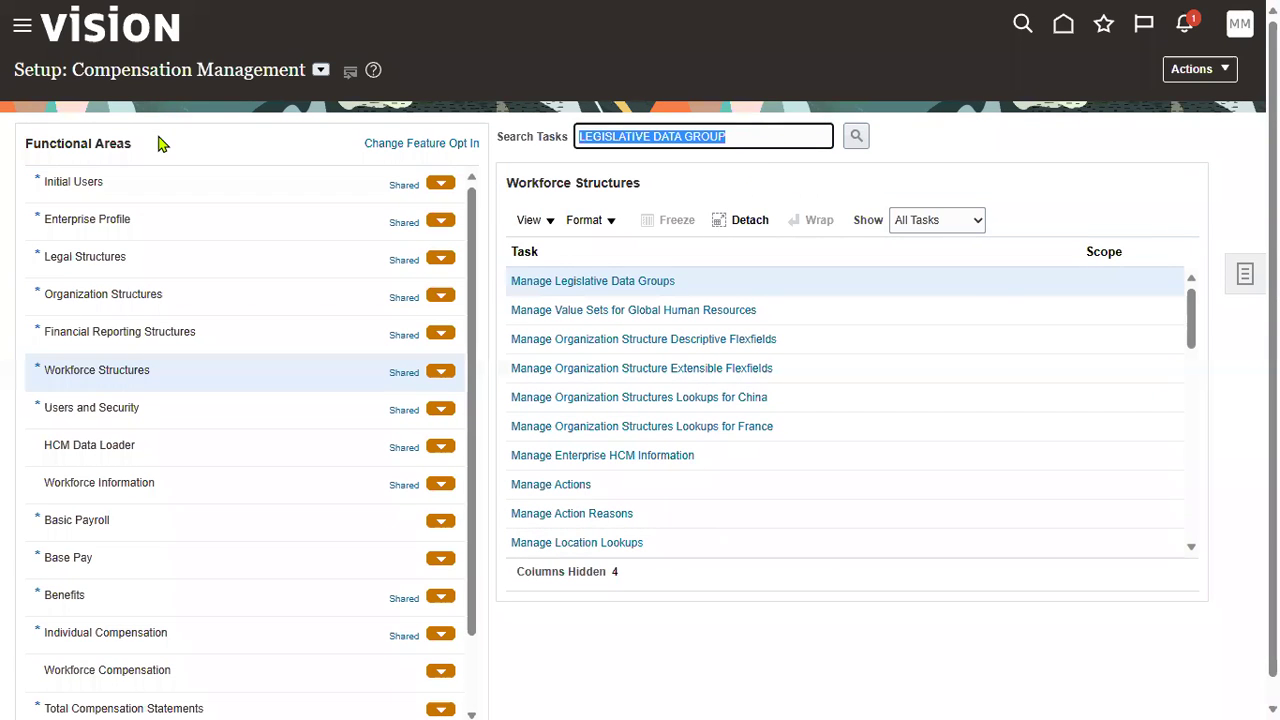
Open Manage Legal Entity HCM Information via 'manage legal' and set the scope to Select and Add
{"action": "type", "text": "ma"}
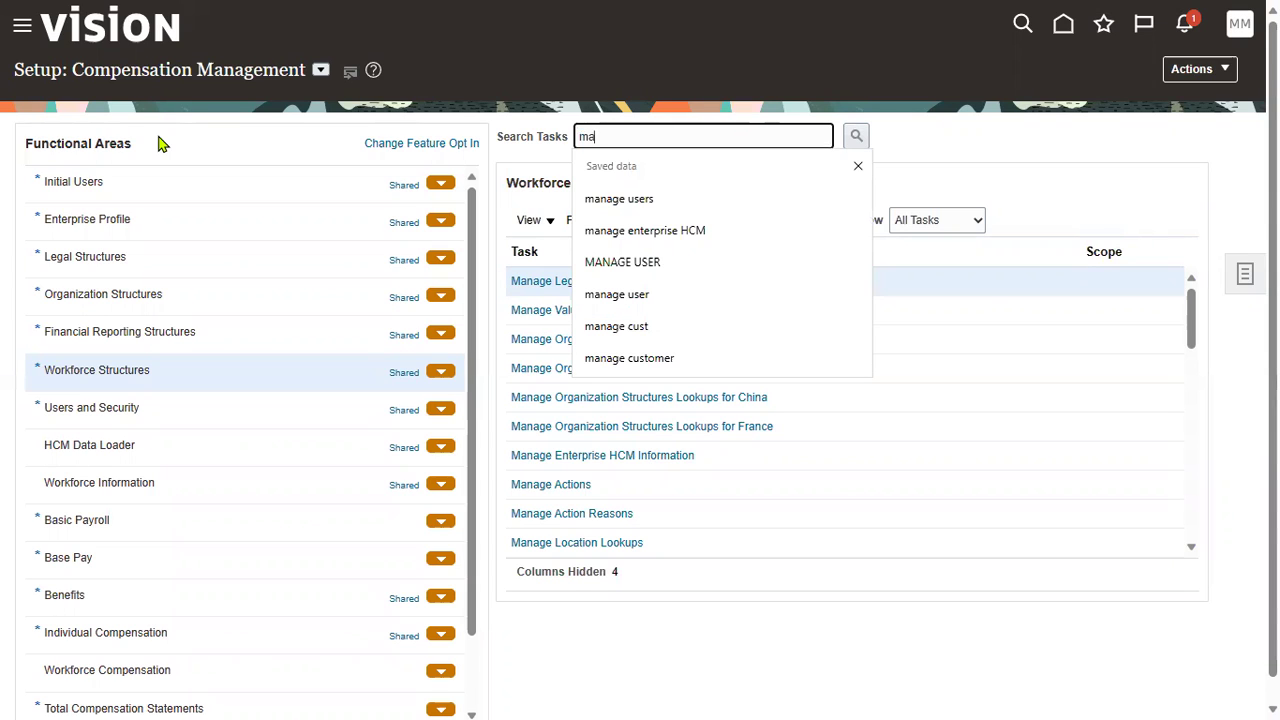
{"action": "type", "text": "nage legal"}
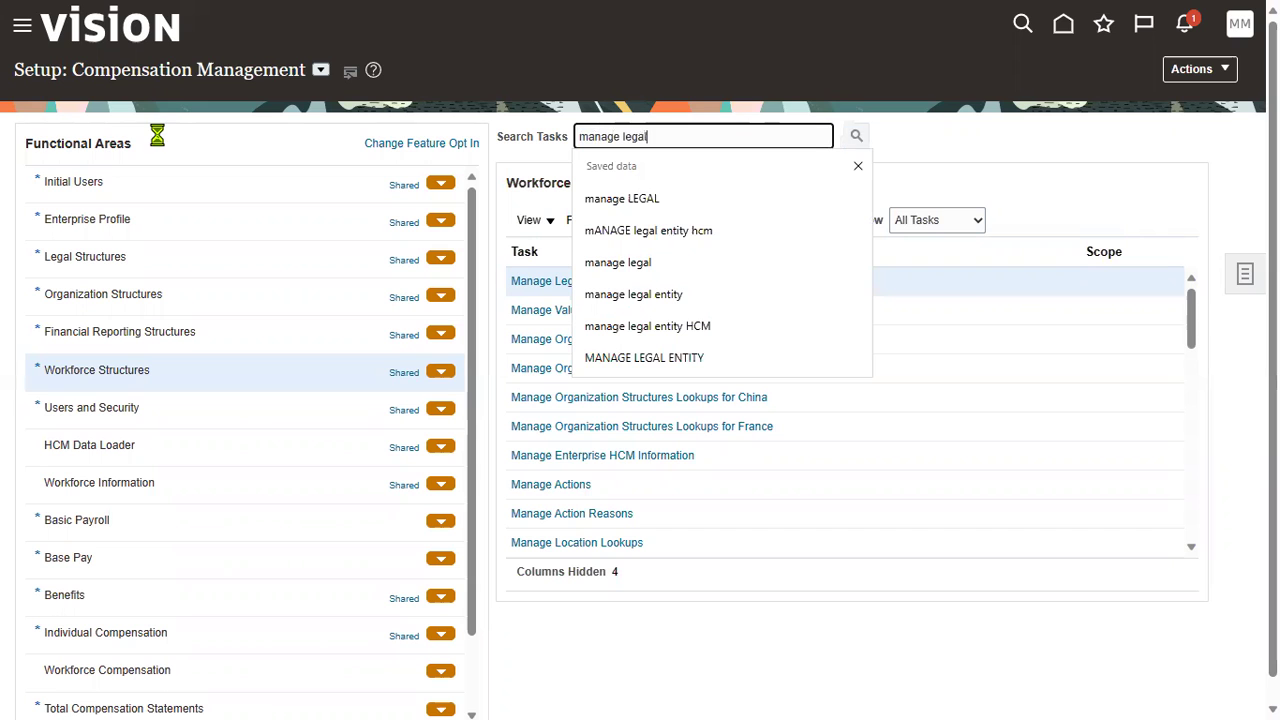
{"action": "key", "text": "Return"}
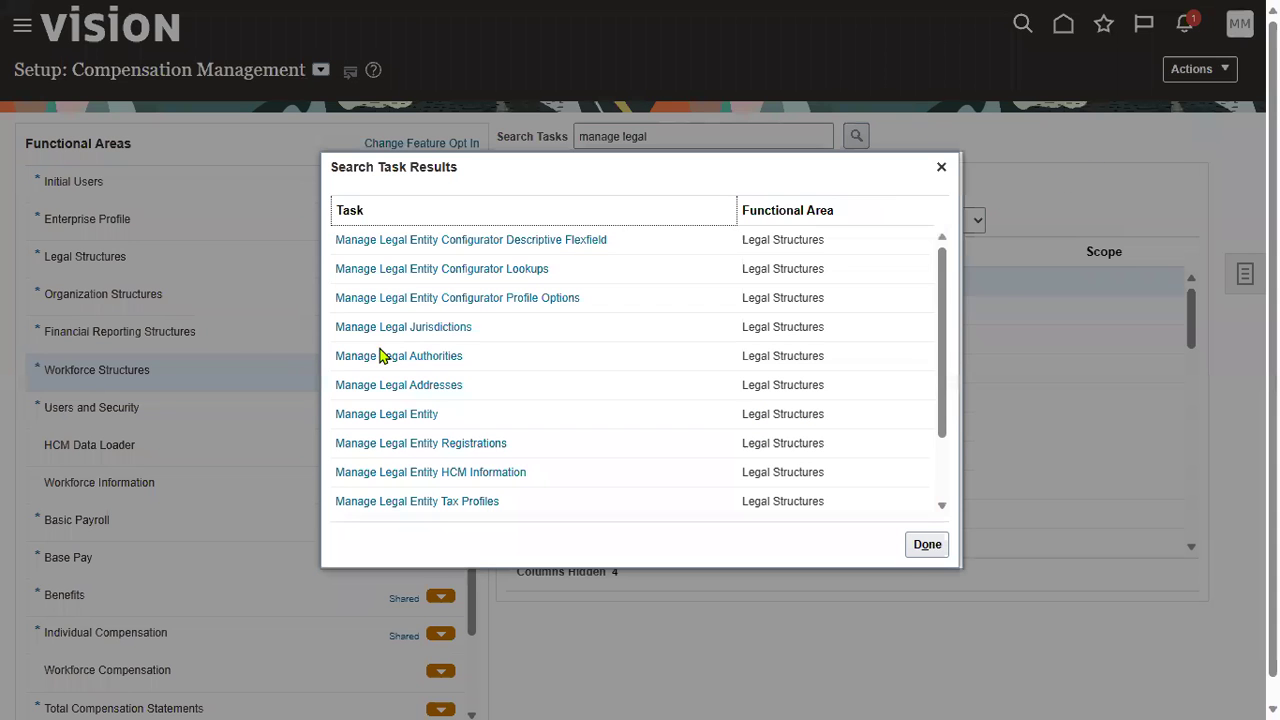
{"action": "left_click", "coordinate": [468, 472]}
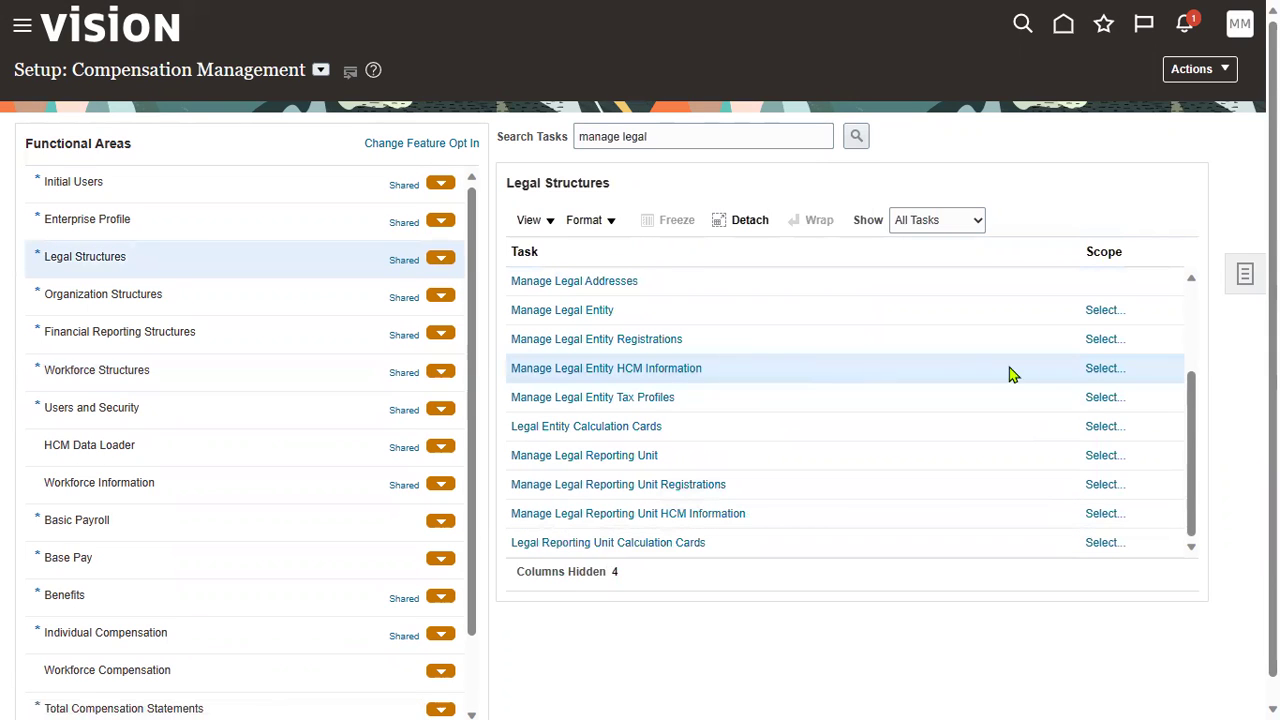
{"action": "left_click", "coordinate": [1100, 369]}
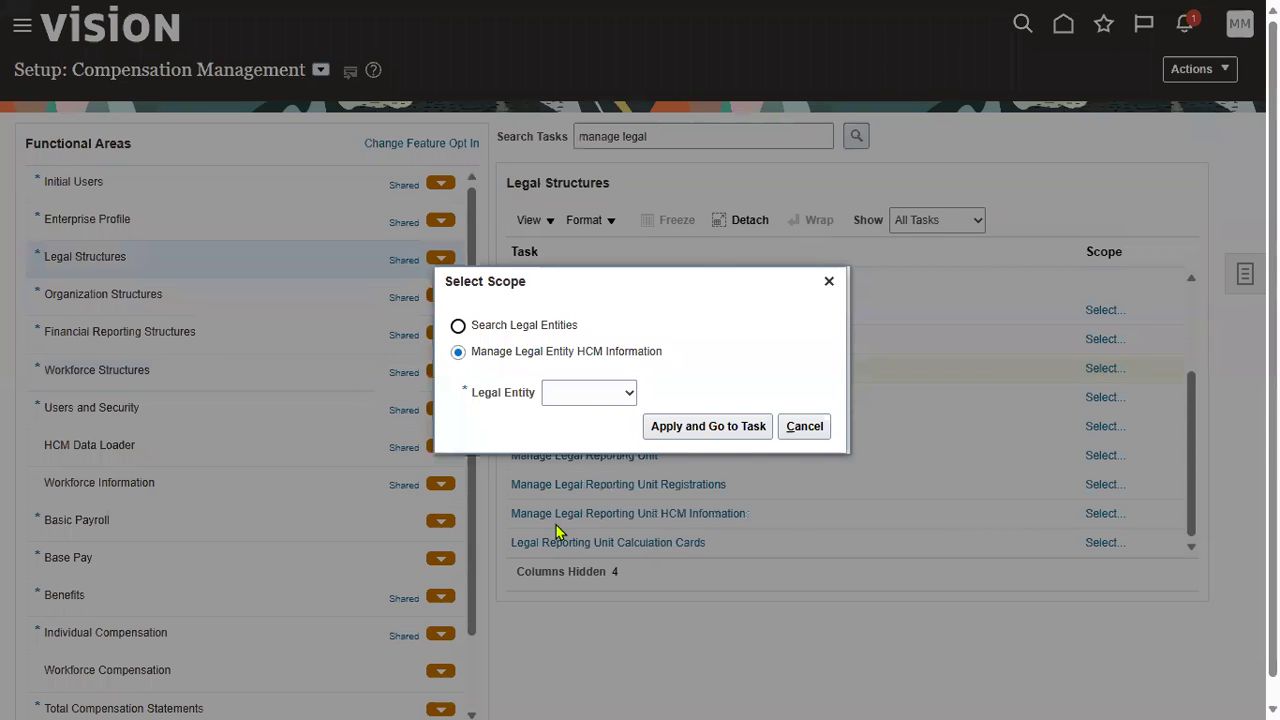
{"action": "left_click", "coordinate": [577, 397]}
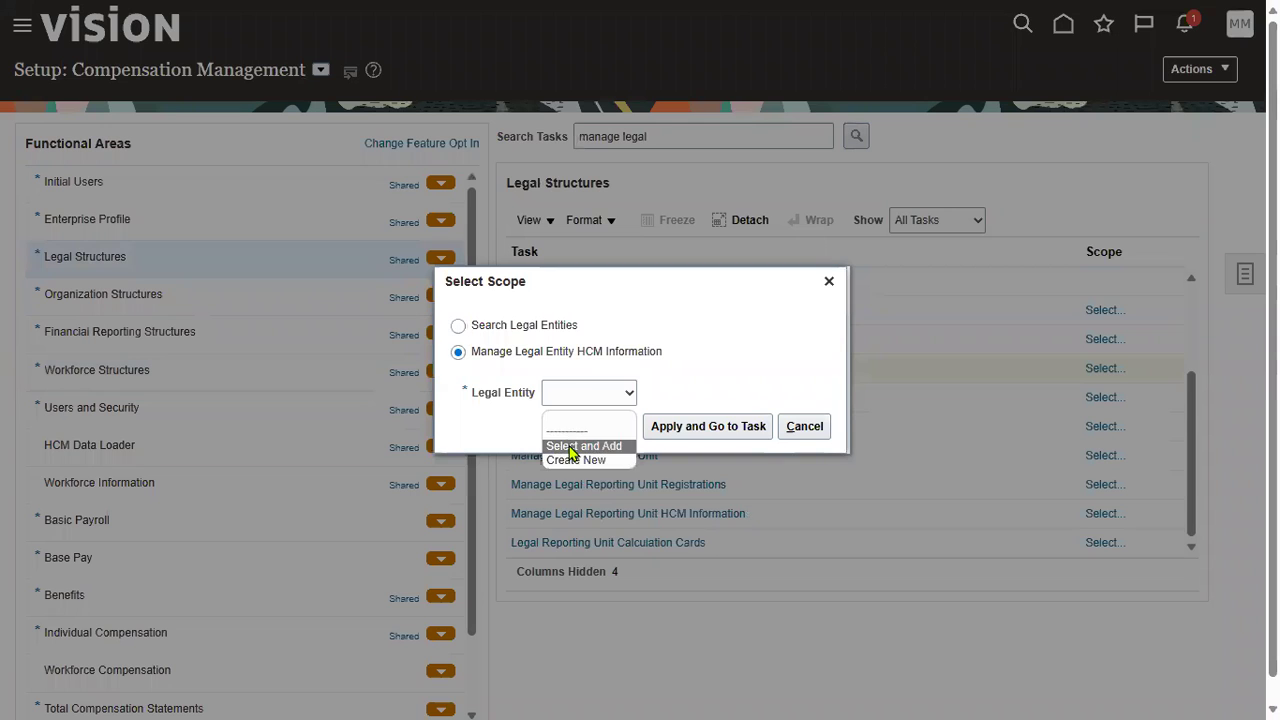
{"action": "left_click", "coordinate": [572, 445]}
{"action": "left_click", "coordinate": [703, 428]}
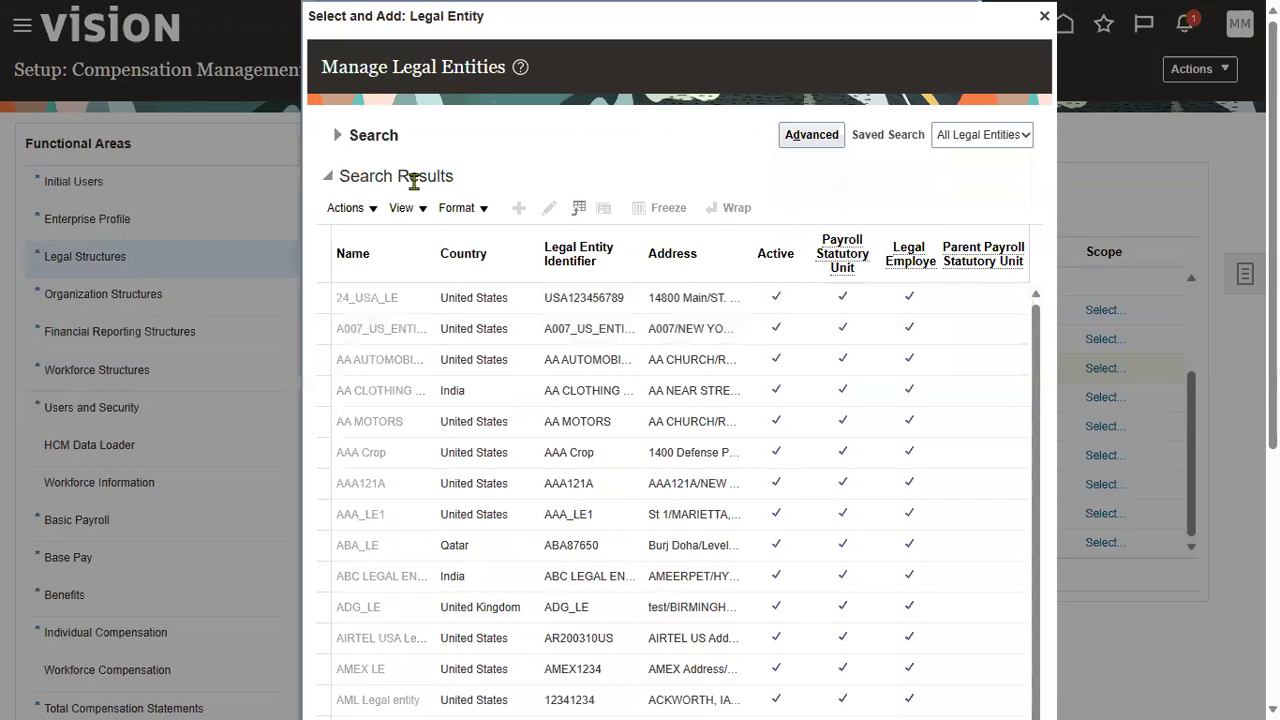
Search legal entities for 'TATA', select the United States TATA_NY_CORP_LE row, and save
{"action": "left_click", "coordinate": [344, 140]}
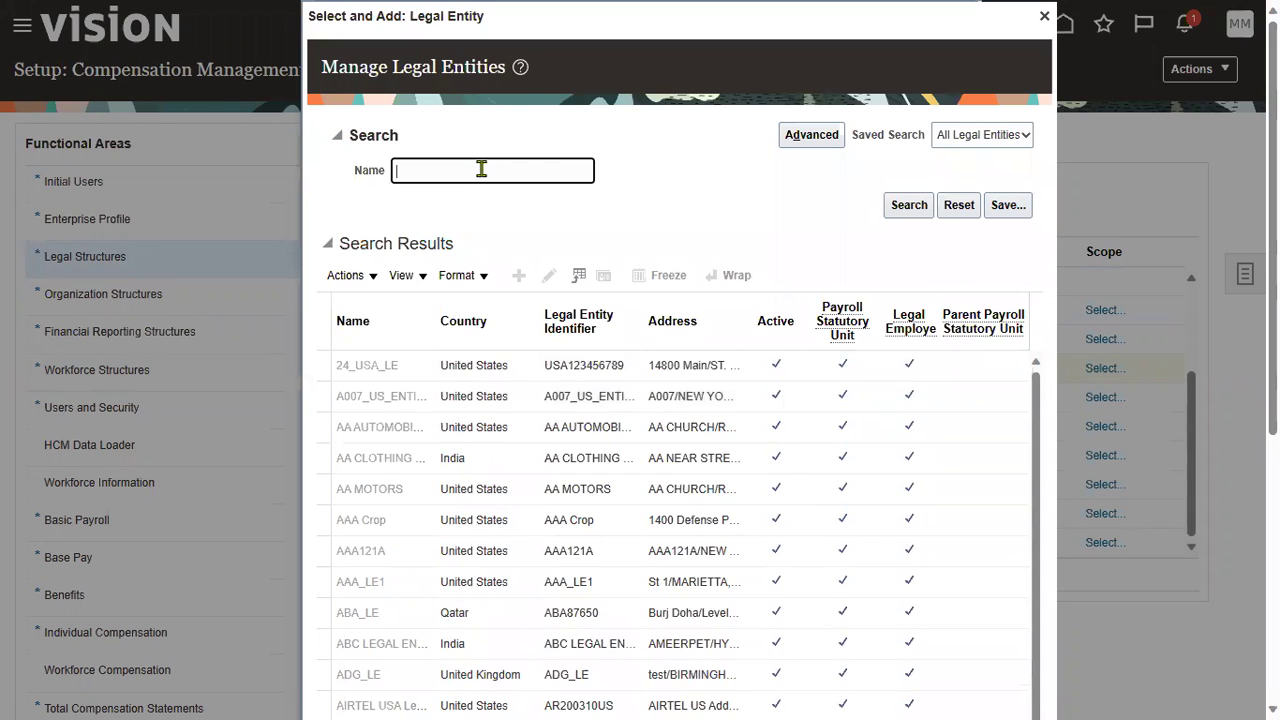
{"action": "left_click", "coordinate": [481, 169]}
{"action": "type", "text": "TATA"}
{"action": "key", "text": "Return"}
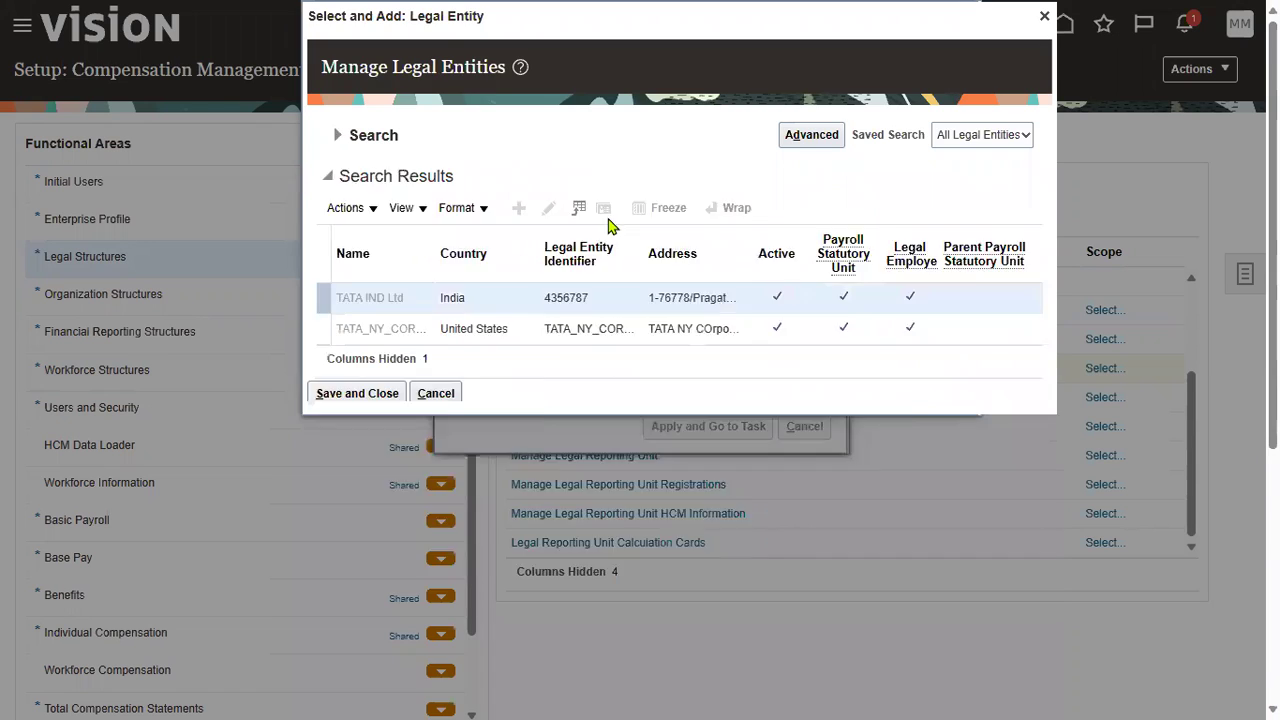
{"action": "left_click", "coordinate": [507, 487]}
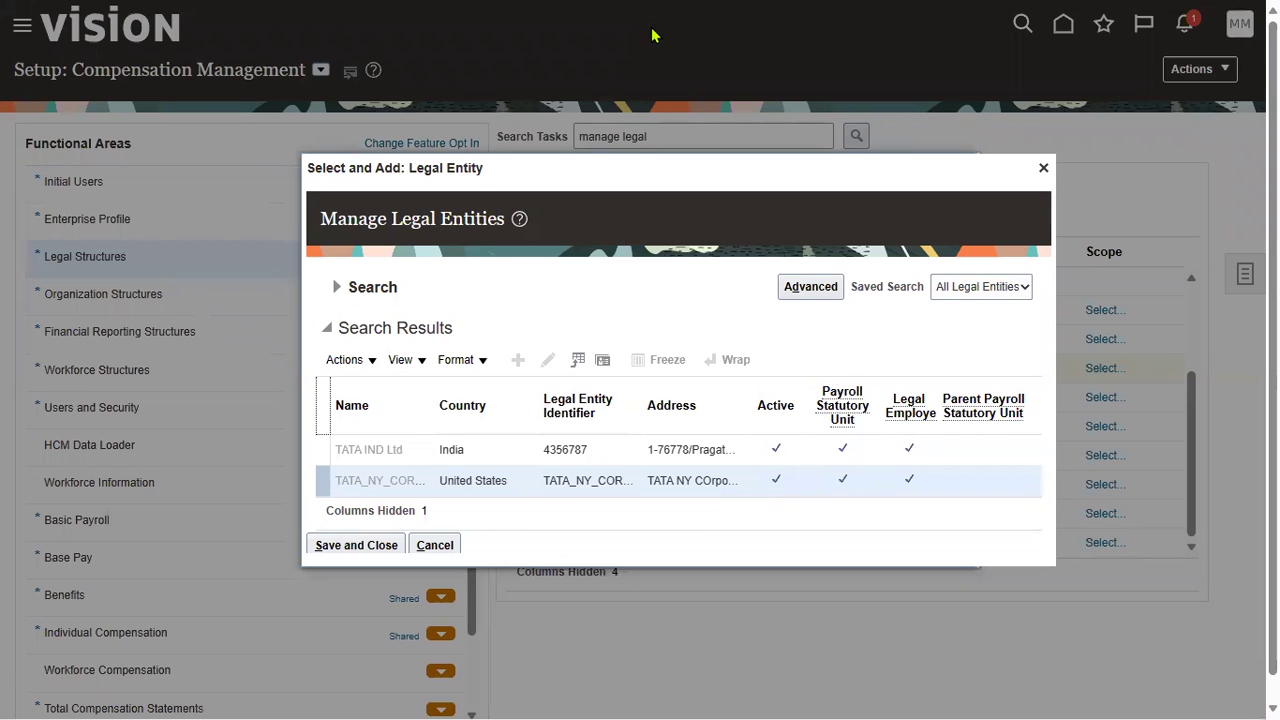
{"action": "mouse_move", "coordinate": [763, 456]}
{"action": "left_mouse_down"}
{"action": "mouse_move", "coordinate": [770, 498]}
{"action": "mouse_move", "coordinate": [919, 504]}
{"action": "left_mouse_up"}
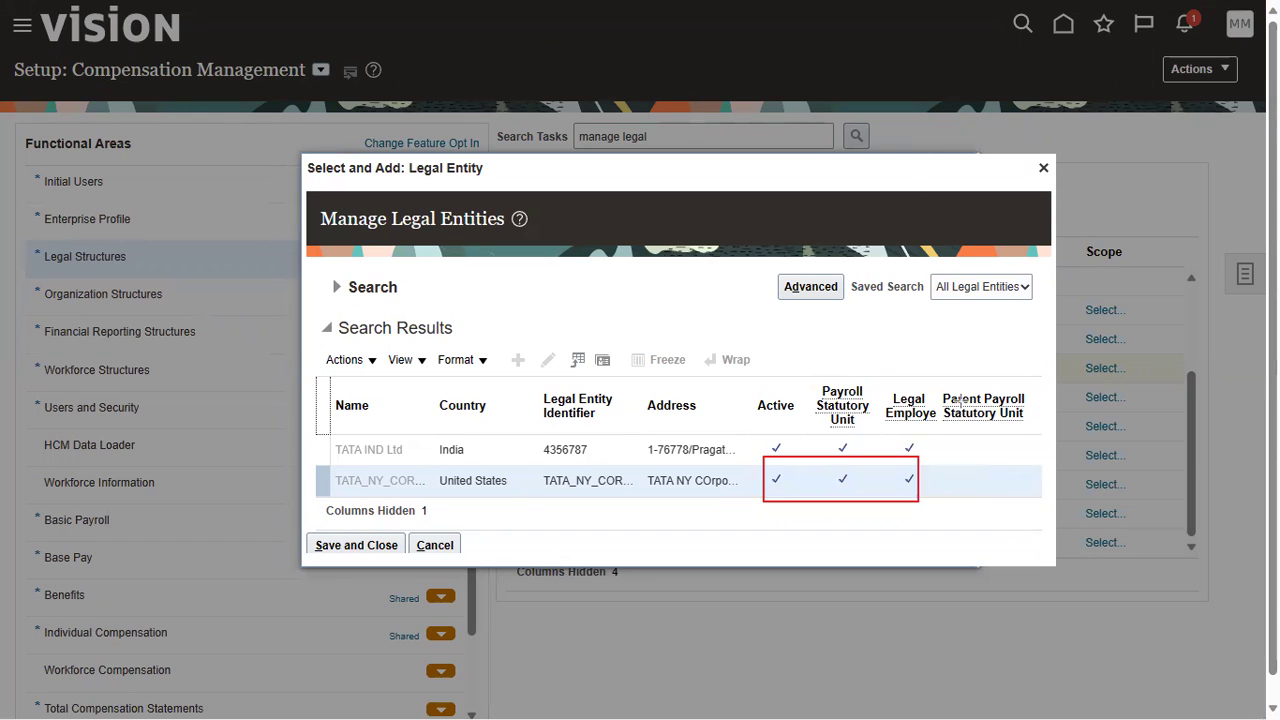
{"action": "mouse_move", "coordinate": [938, 381]}
{"action": "left_mouse_down"}
{"action": "mouse_move", "coordinate": [950, 400]}
{"action": "mouse_move", "coordinate": [990, 410]}
{"action": "left_mouse_up"}
{"action": "key", "text": "Escape"}
{"action": "left_click", "coordinate": [372, 546]}
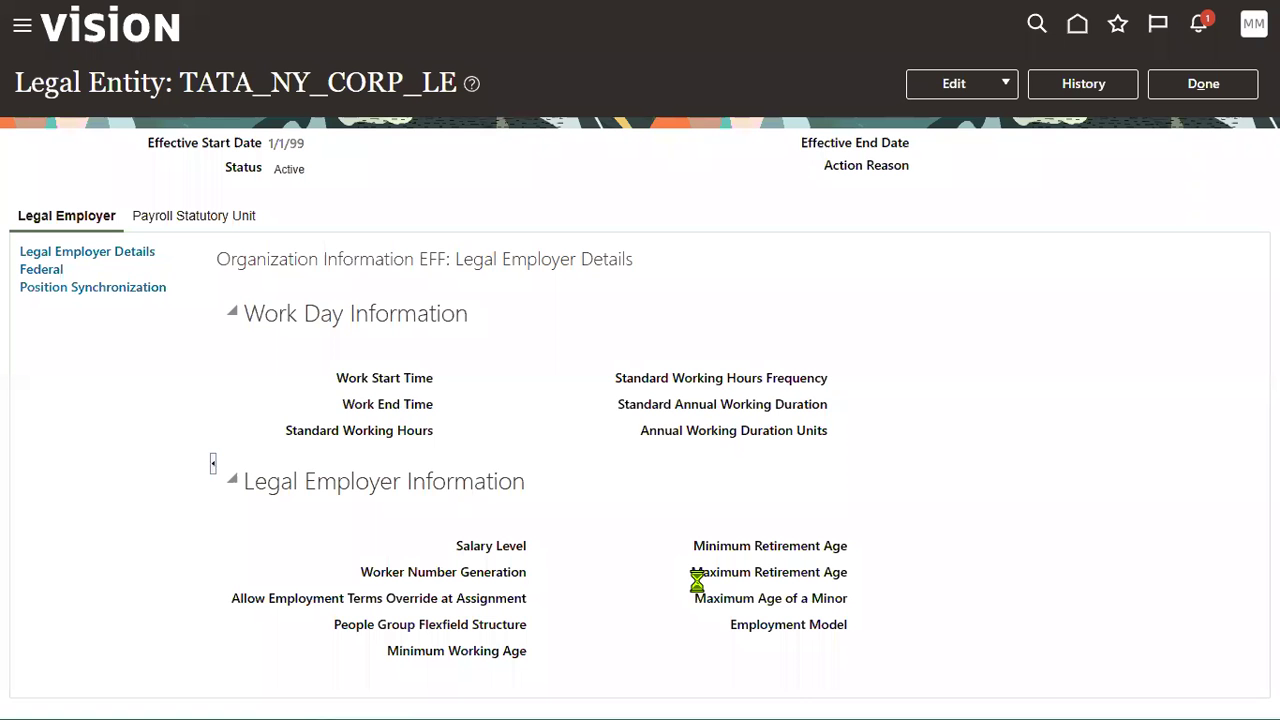
Show TATA_NY_CORP_LE's Payroll Statutory Unit details with its Federal and state sections
{"action": "left_click_drag", "start_coordinate": [252, 83], "coordinate": [440, 83]}
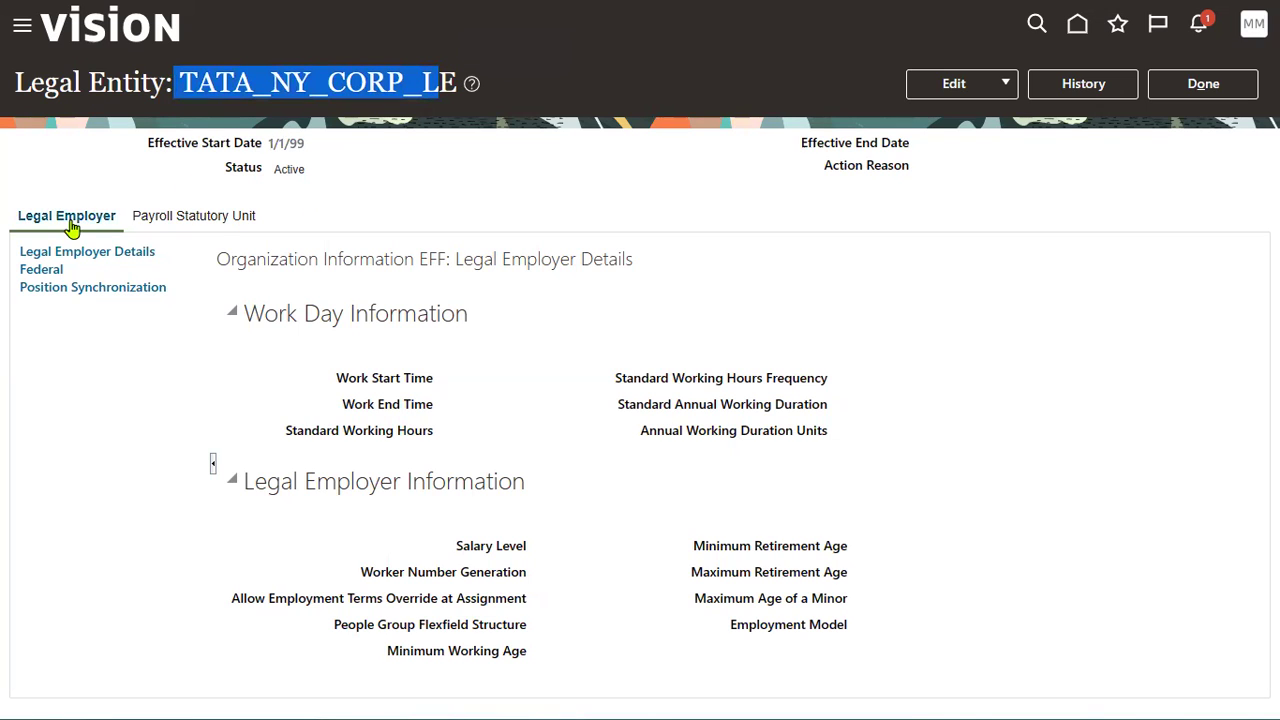
{"action": "left_click", "coordinate": [303, 128]}
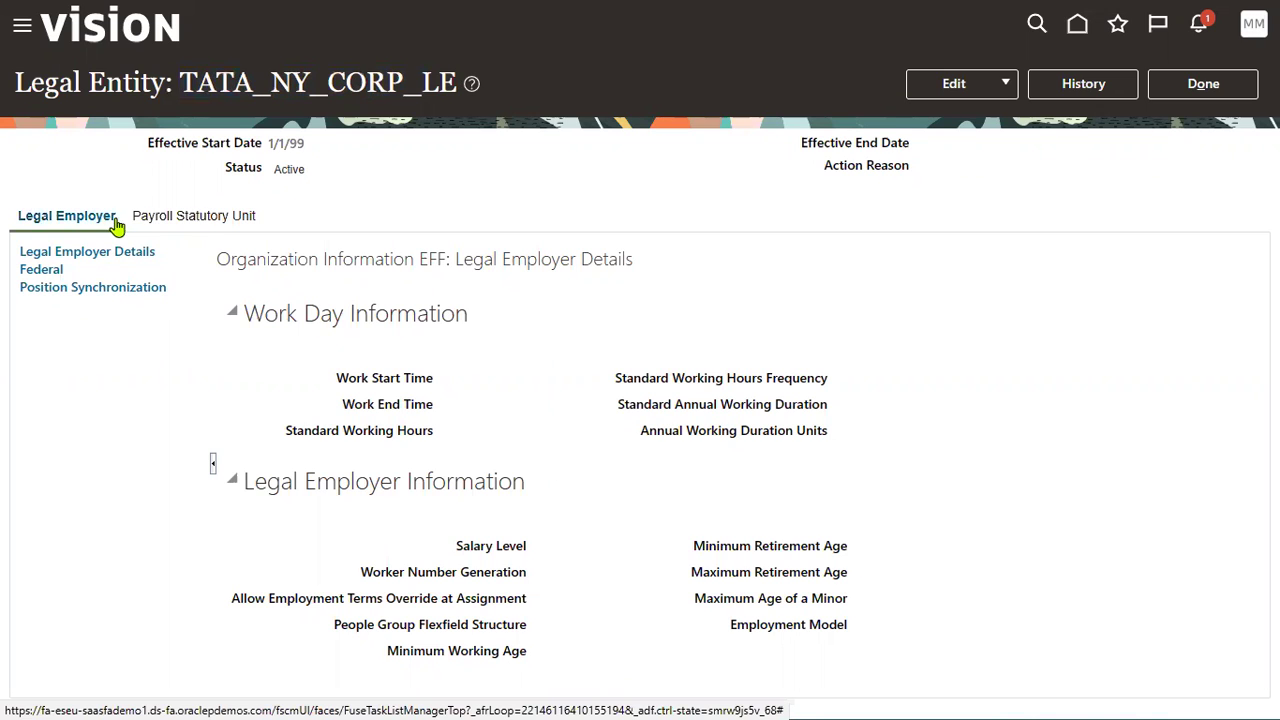
{"action": "left_click", "coordinate": [177, 226]}
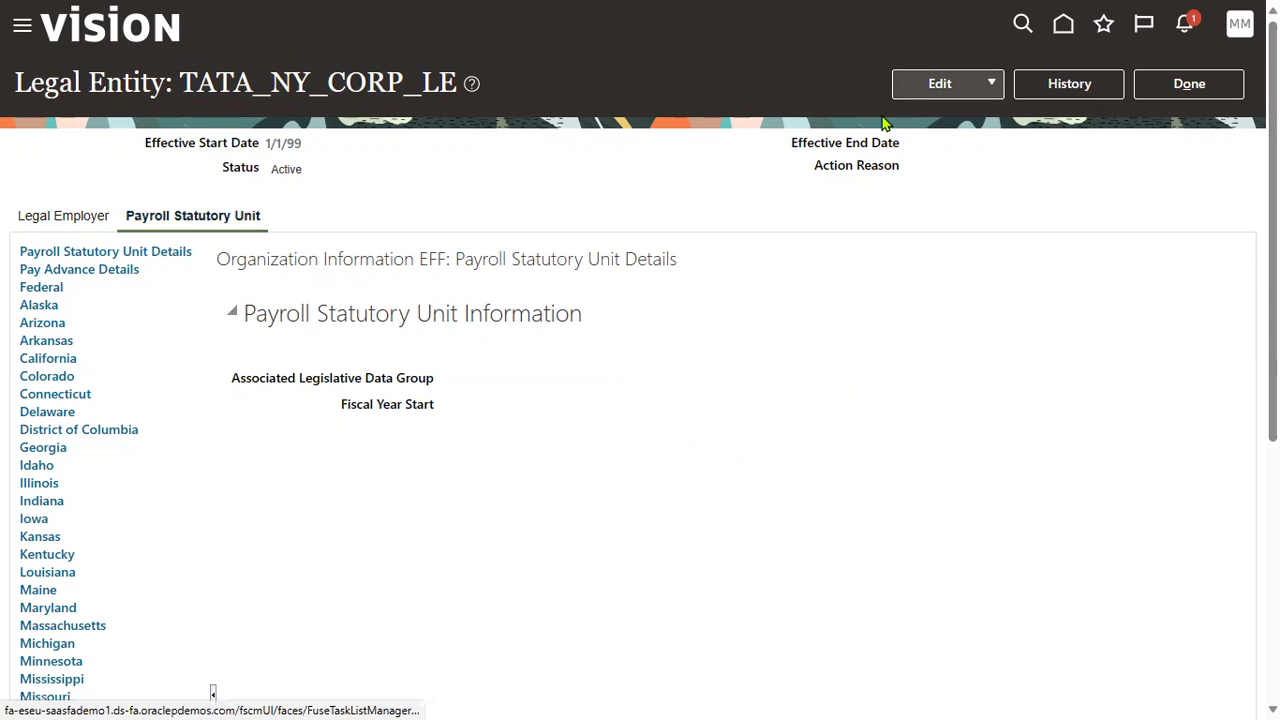
Correct TTA_NY_CORP_LE's record, setting the associated legislative data group to US Legislative Data Group
{"action": "left_click", "coordinate": [945, 84]}
{"action": "left_click", "coordinate": [945, 145]}
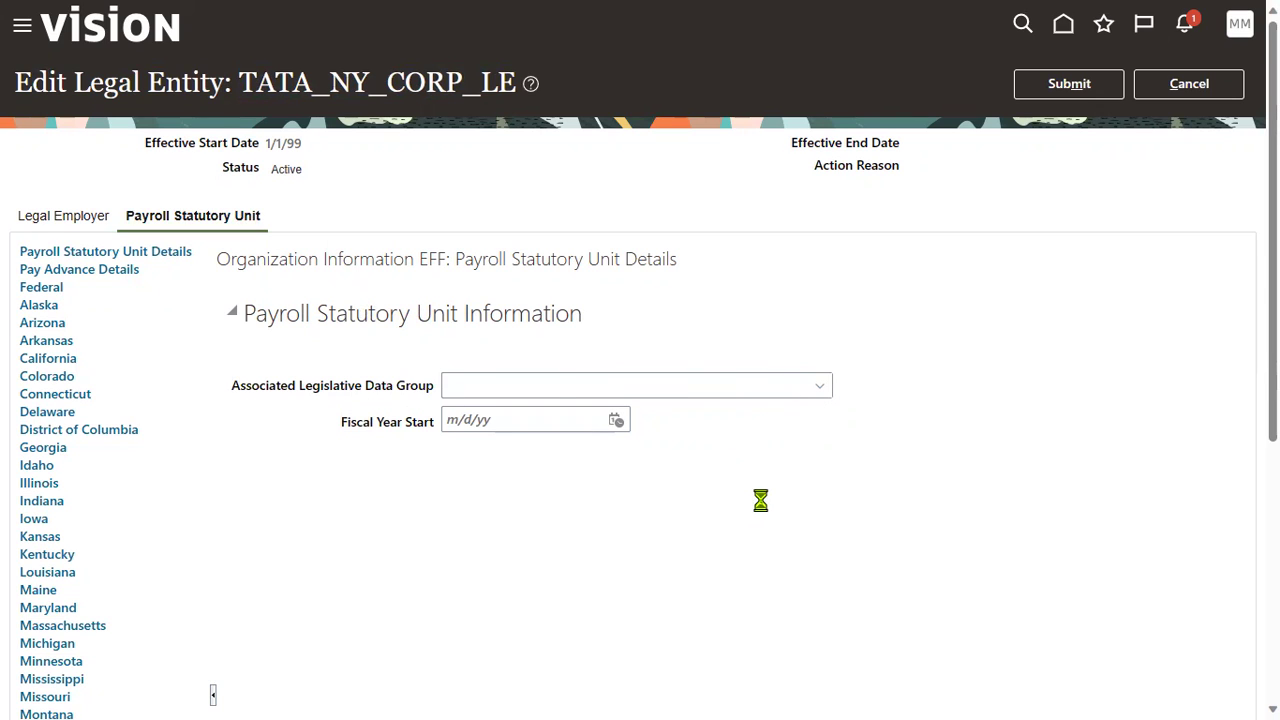
{"action": "left_click", "coordinate": [815, 387]}
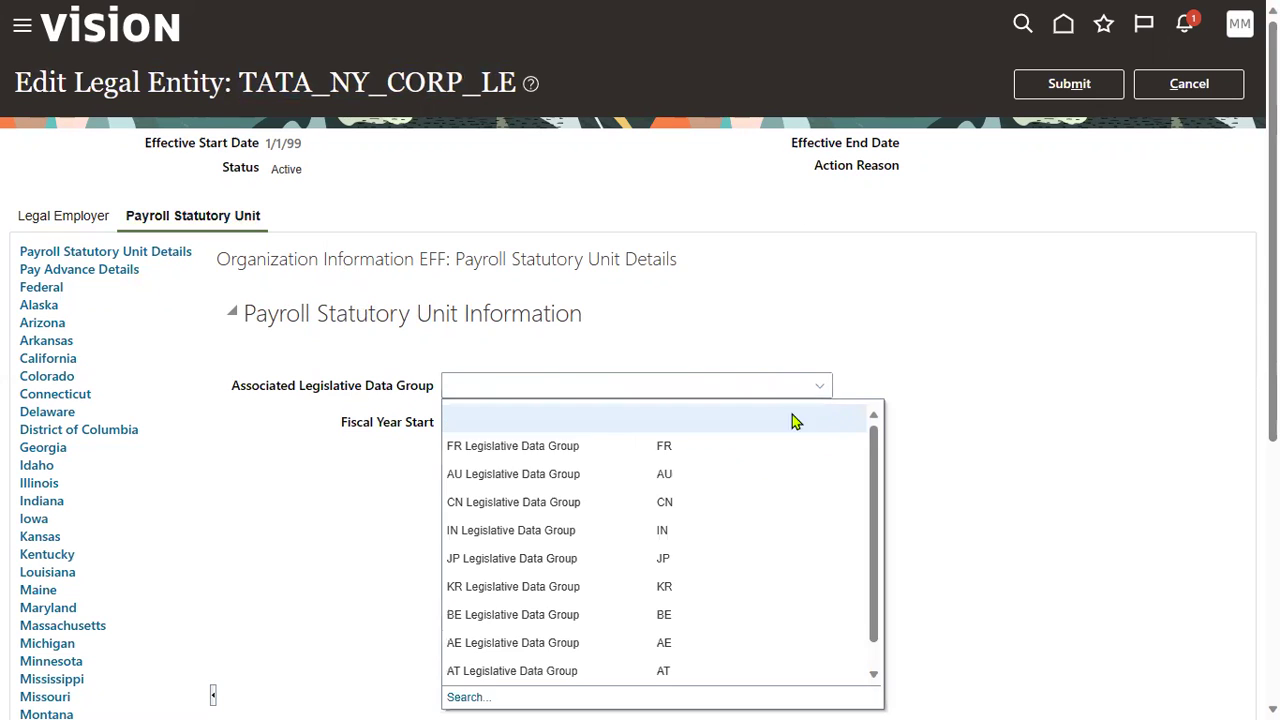
{"action": "left_click", "coordinate": [468, 697]}
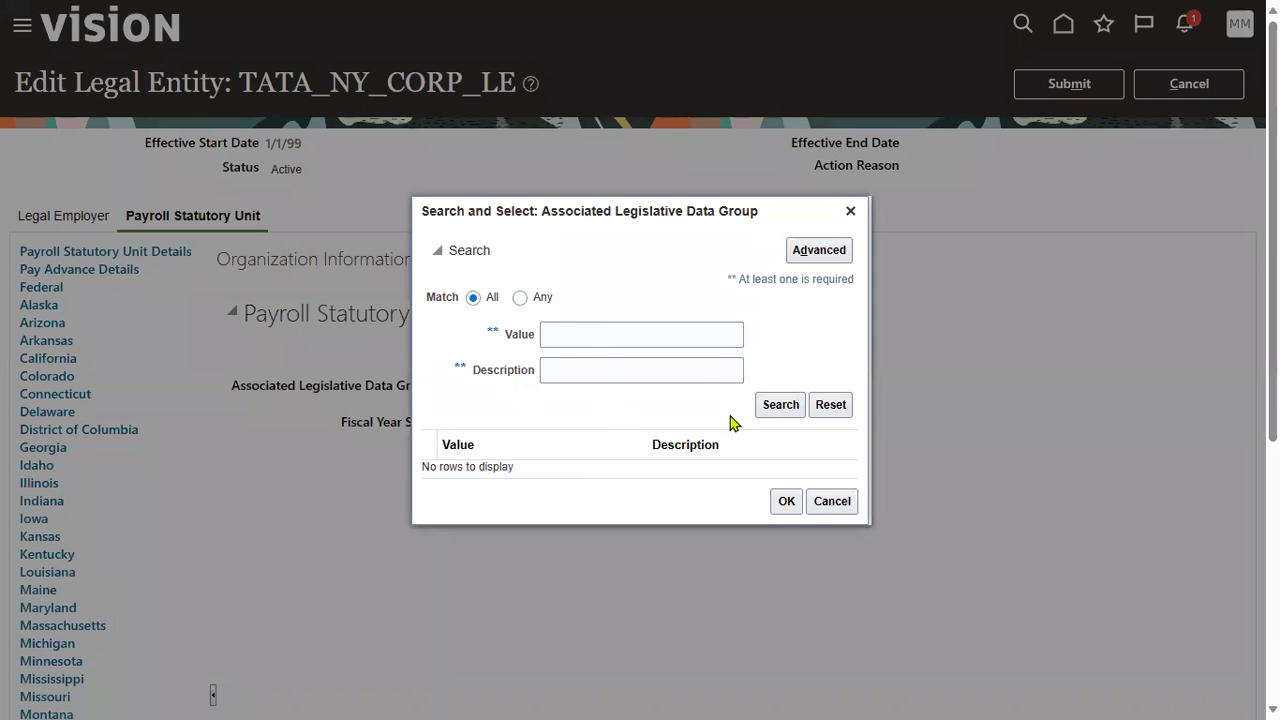
{"action": "left_click", "coordinate": [642, 333]}
{"action": "type", "text": "US"}
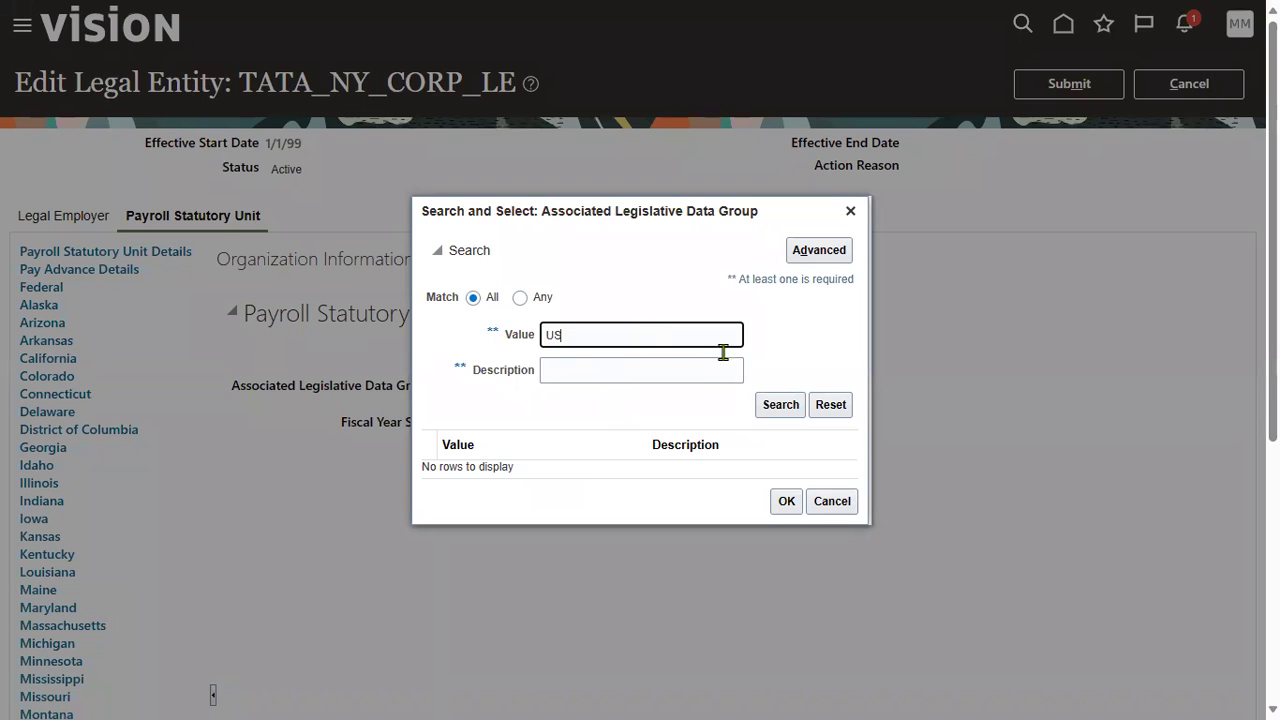
{"action": "left_click", "coordinate": [778, 408]}
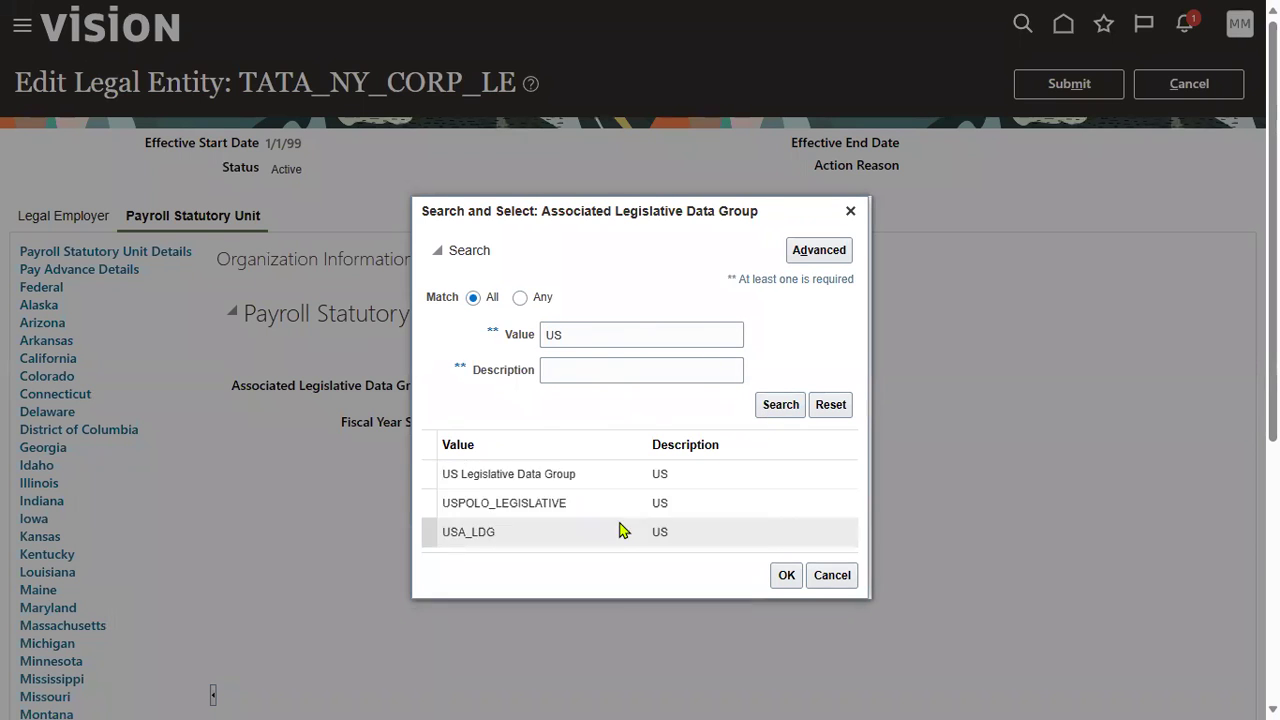
{"action": "left_click", "coordinate": [663, 437]}
{"action": "left_click", "coordinate": [785, 543]}
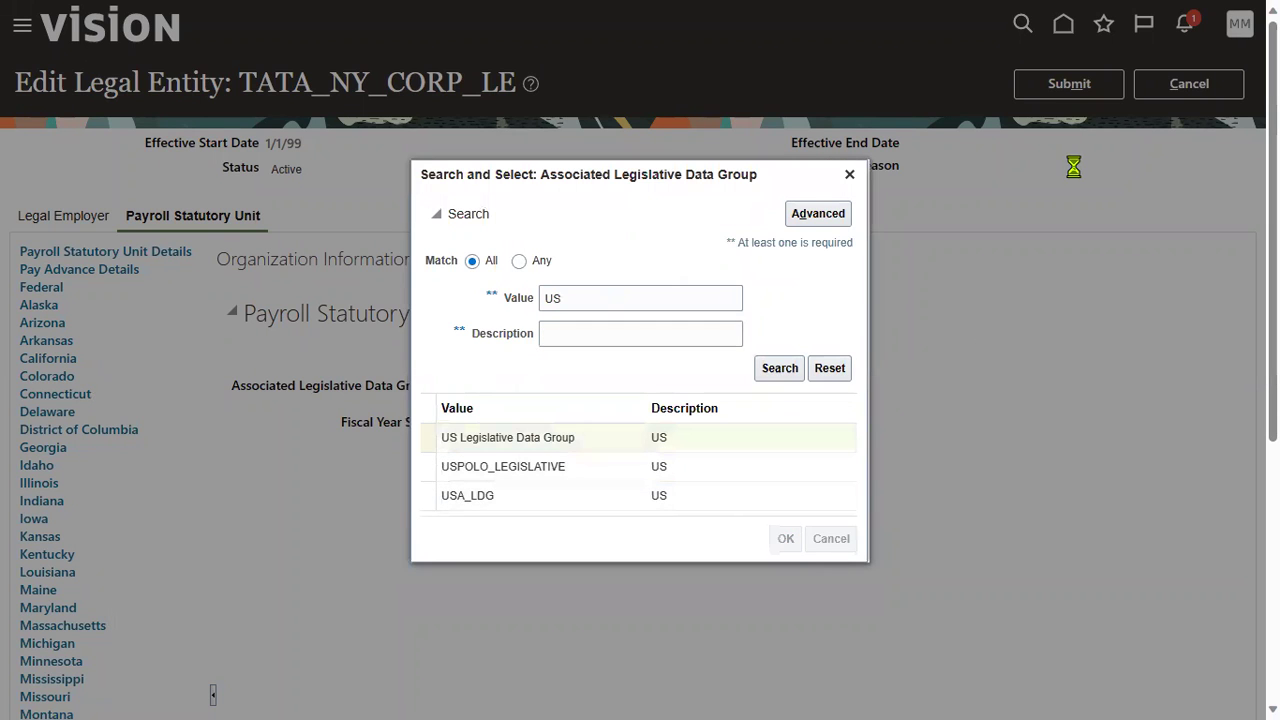
Submit the legal entity correction, confirm it, and return to the task list
{"action": "left_click", "coordinate": [1075, 84]}
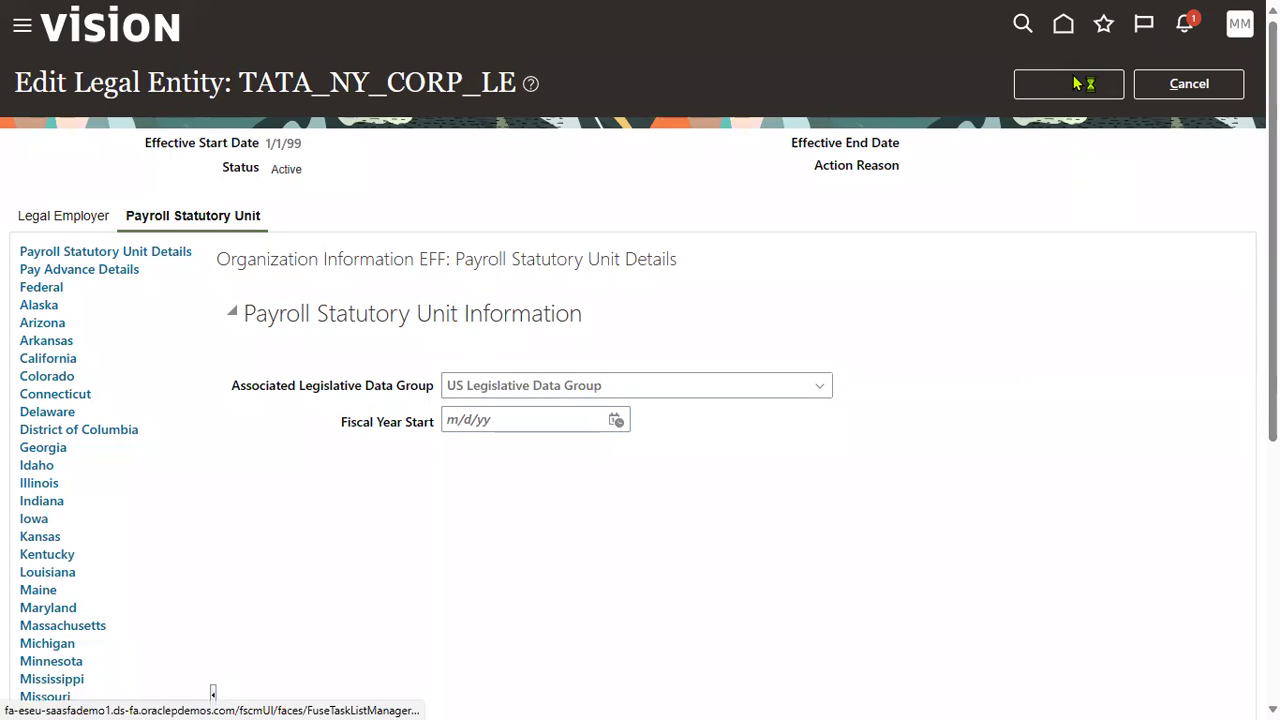
{"action": "left_click", "coordinate": [770, 388]}
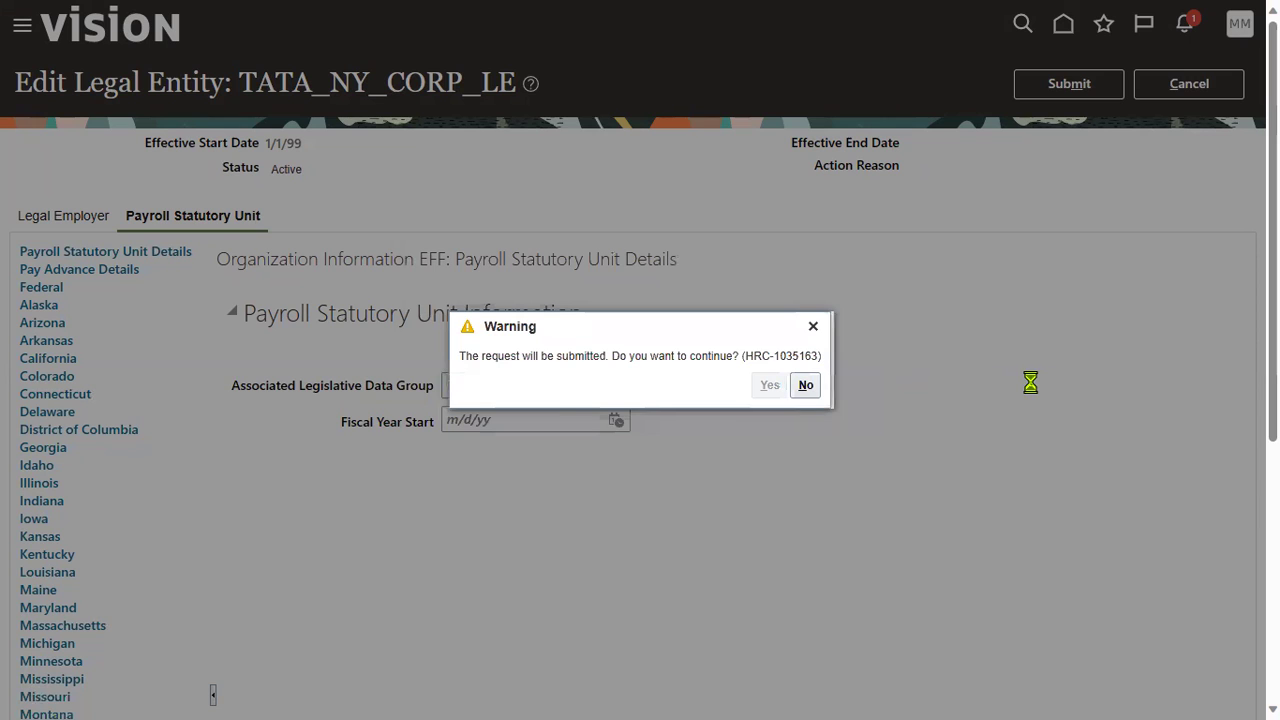
{"action": "left_click", "coordinate": [693, 386]}
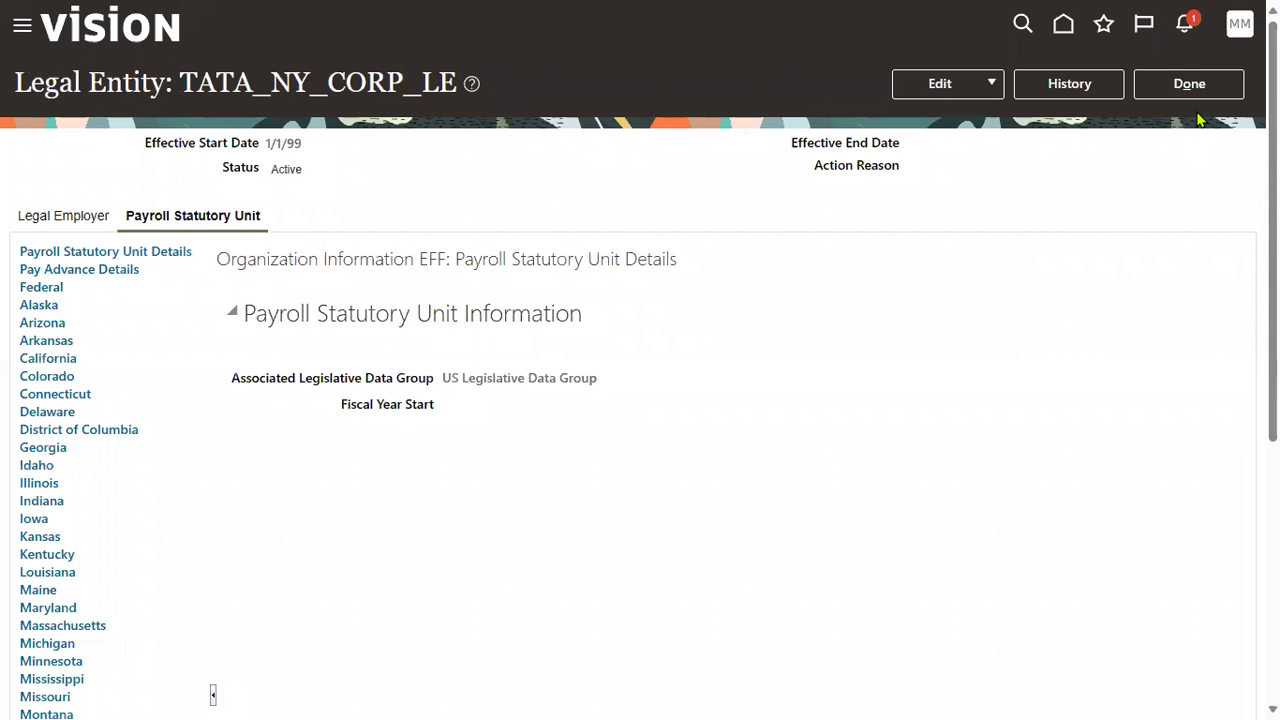
{"action": "left_click", "coordinate": [1172, 88]}
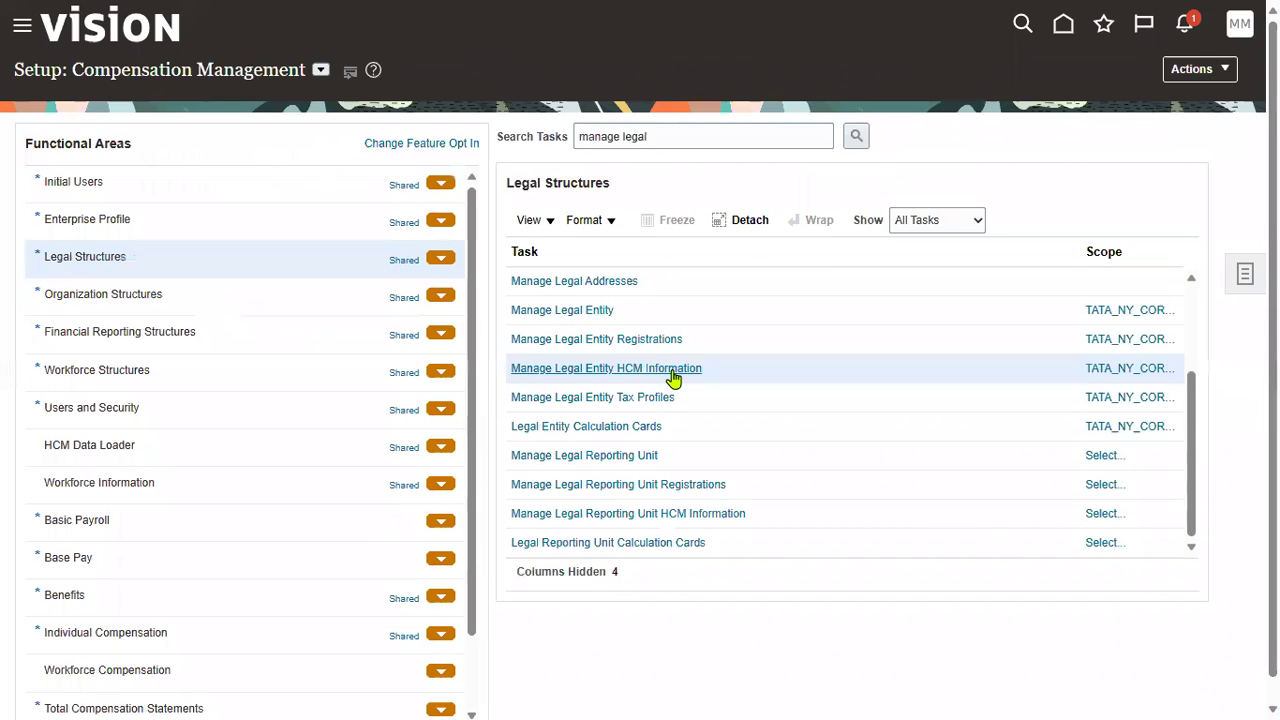
{"action": "left_click", "coordinate": [753, 311]}
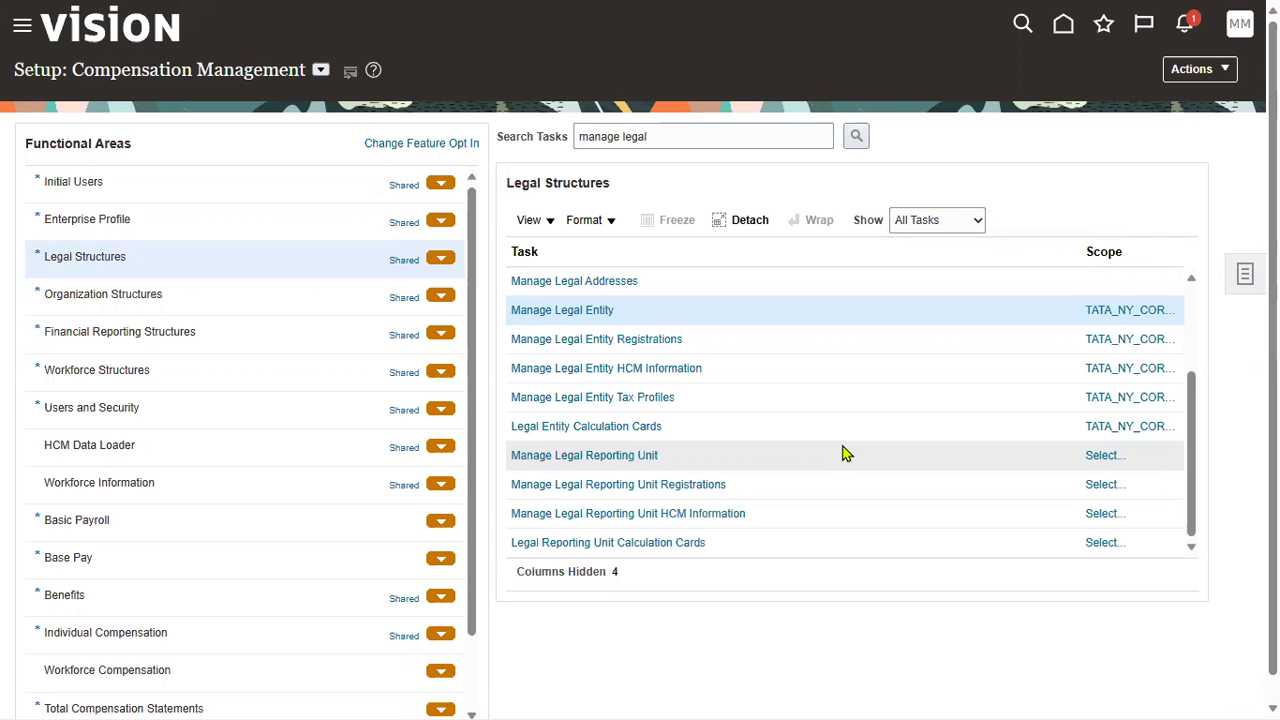
{"action": "key", "text": "alt+Tab"}
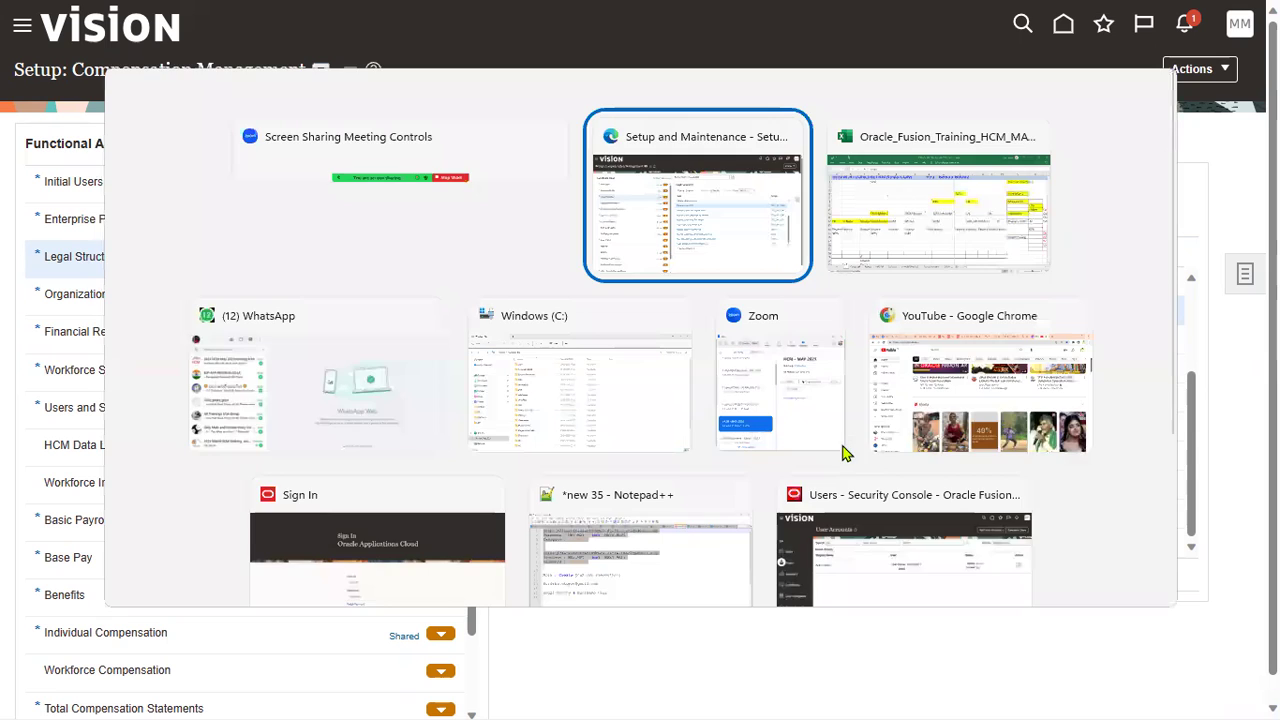
{"action": "key", "text": "alt+Tab"}
{"action": "key", "text": "Tab"}
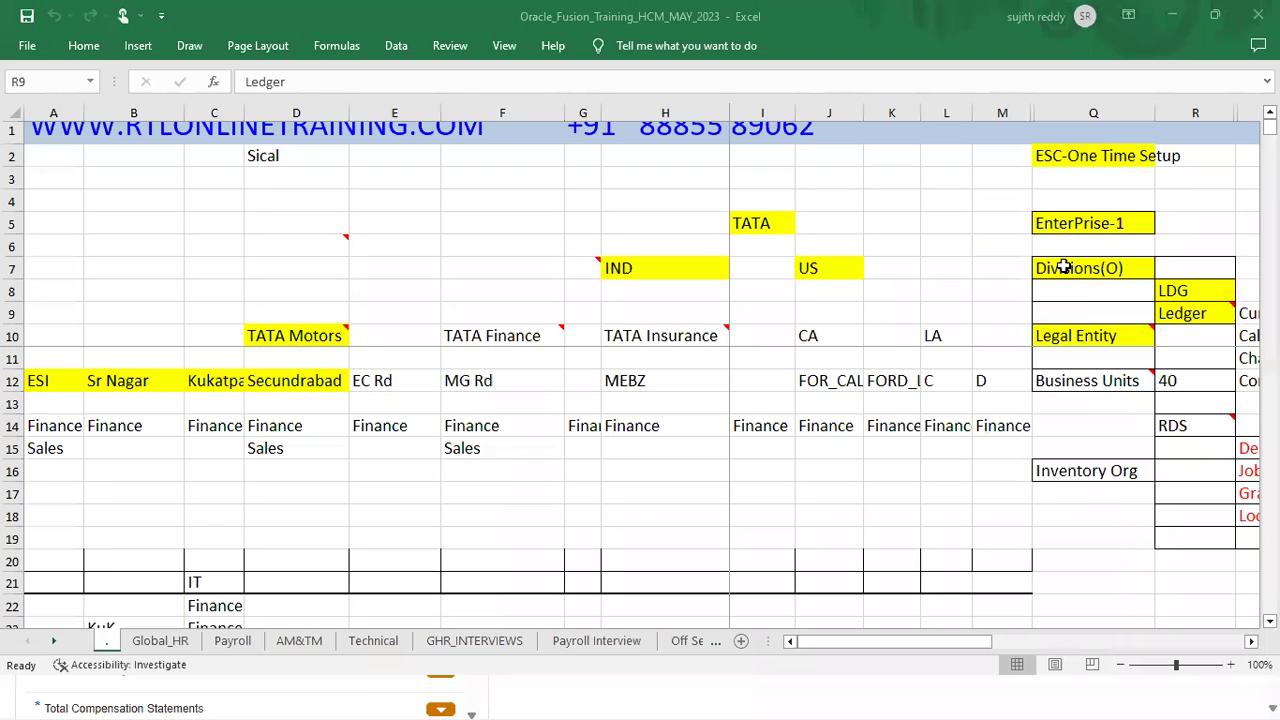
{"action": "left_click", "coordinate": [1100, 336]}
{"action": "left_click", "coordinate": [1176, 292]}
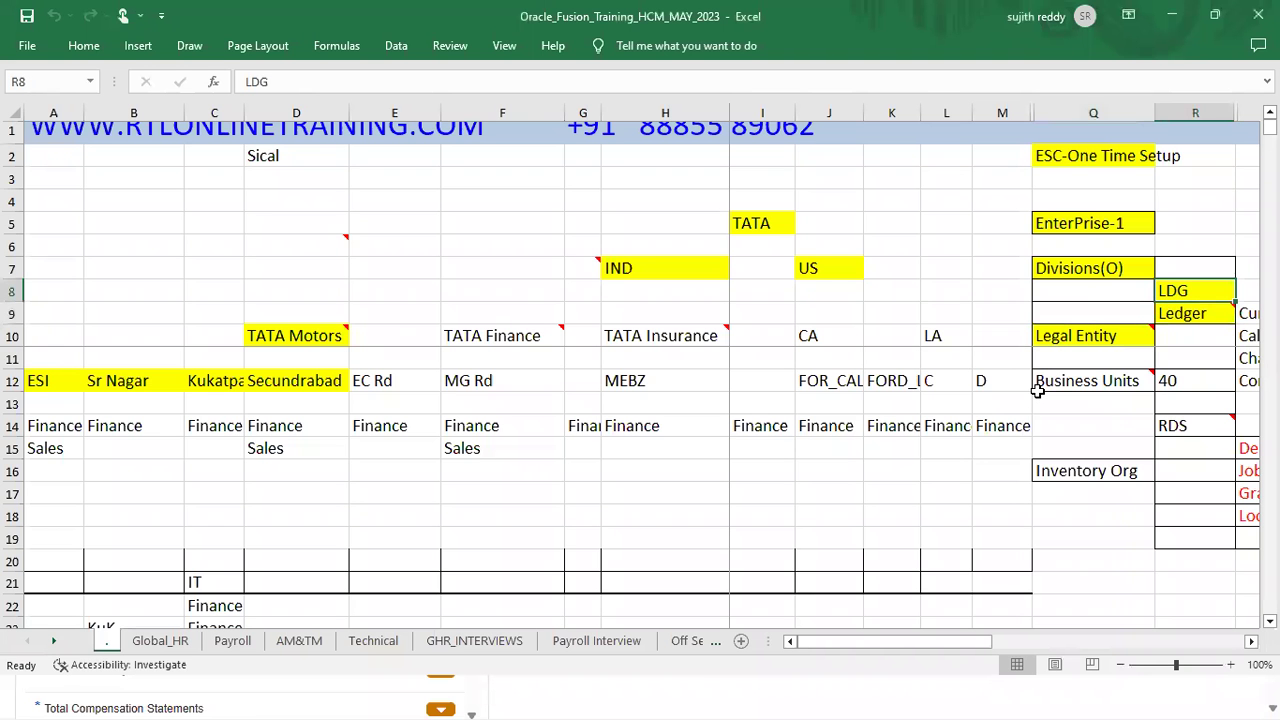
{"action": "mouse_move", "coordinate": [1036, 390]}
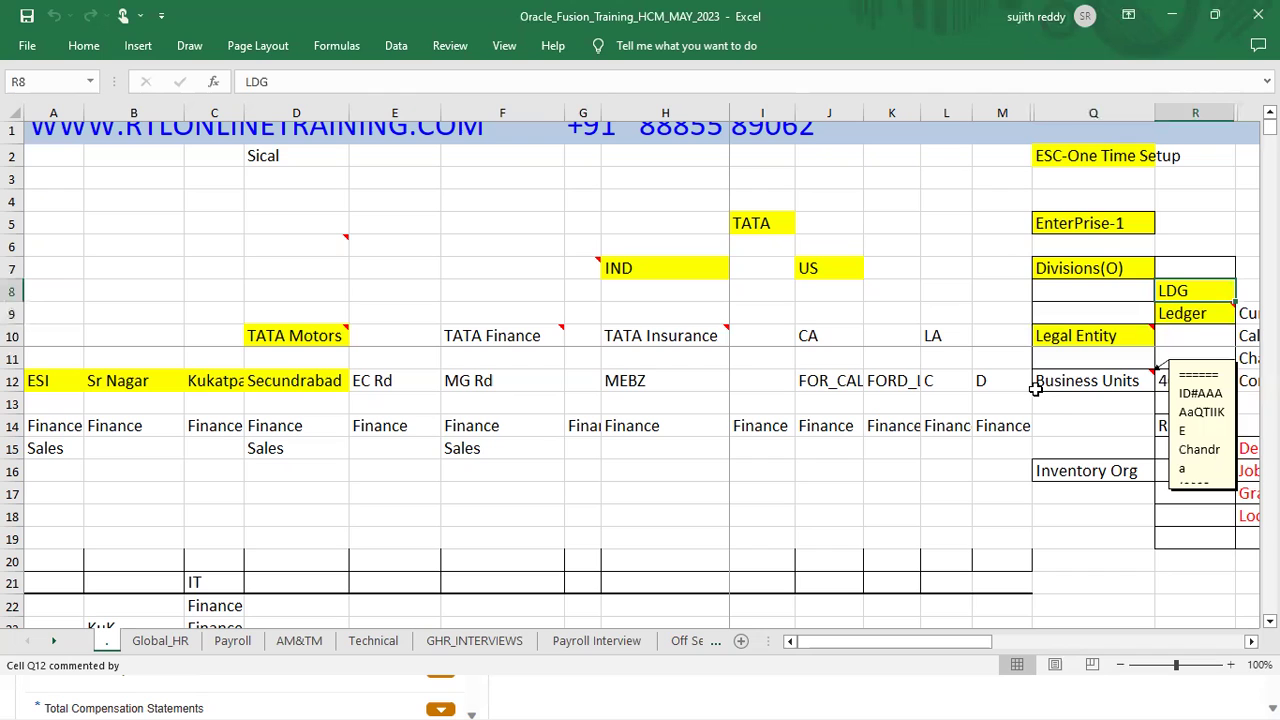
{"action": "left_click", "coordinate": [1066, 331]}
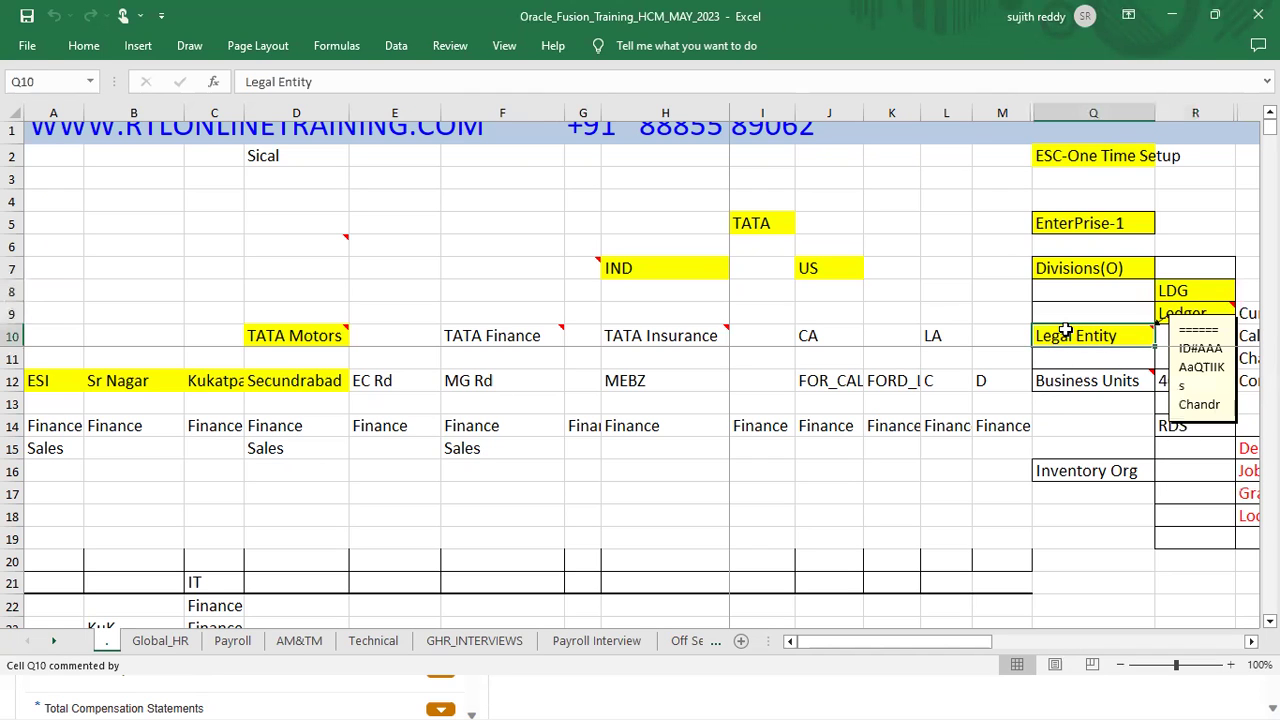
{"action": "left_click", "coordinate": [1162, 294]}
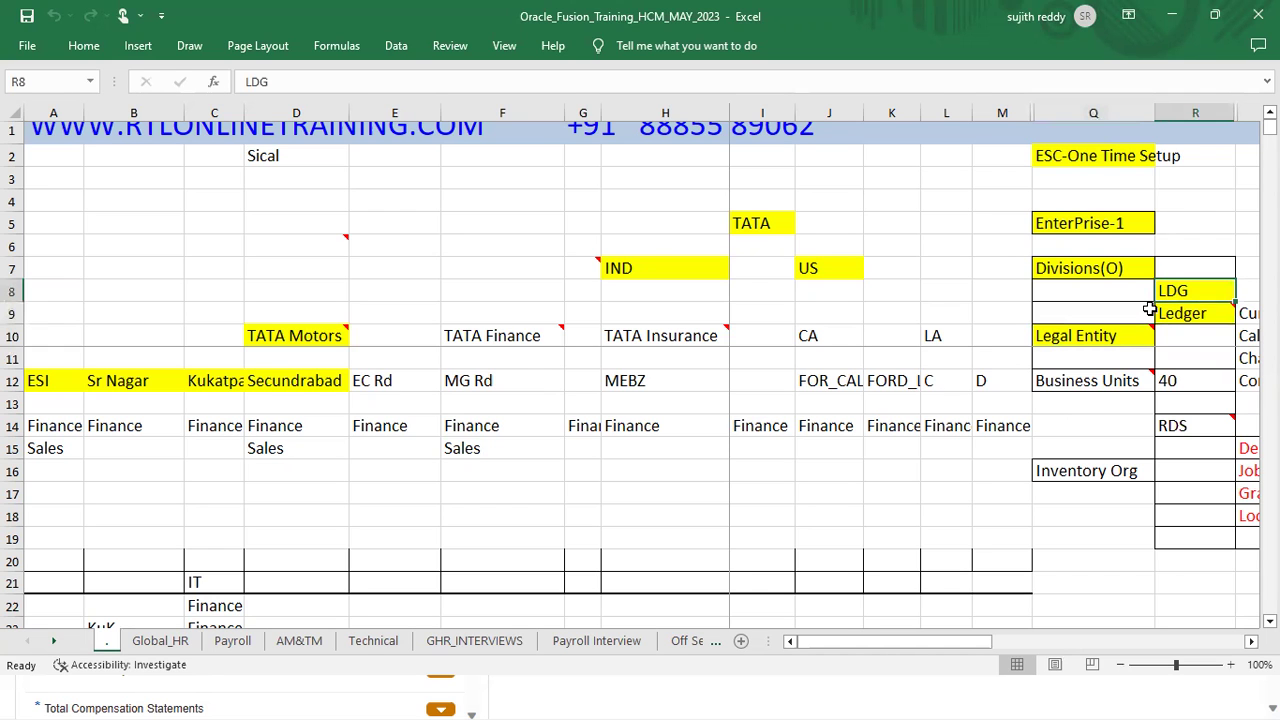
{"action": "key", "text": "alt+Tab"}
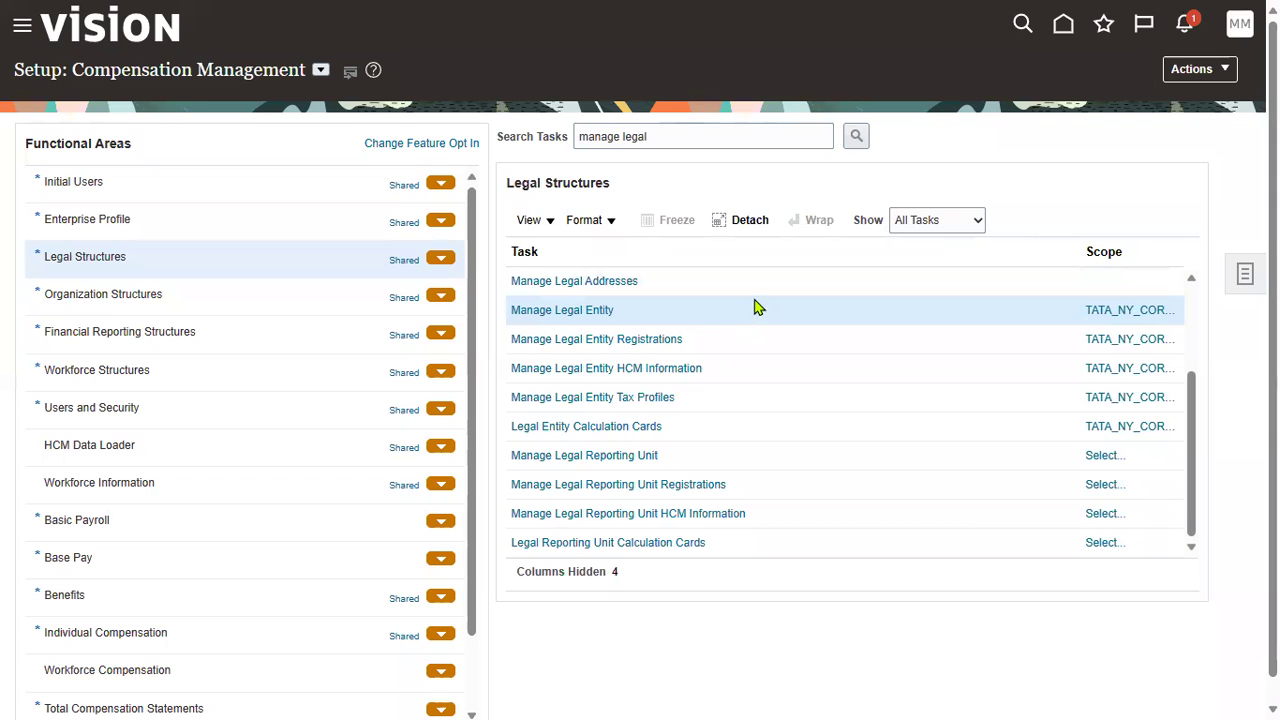
Scope Manage Legal Entity to a new legal entity named TTA with identifier TTA
{"action": "left_click", "coordinate": [1123, 310]}
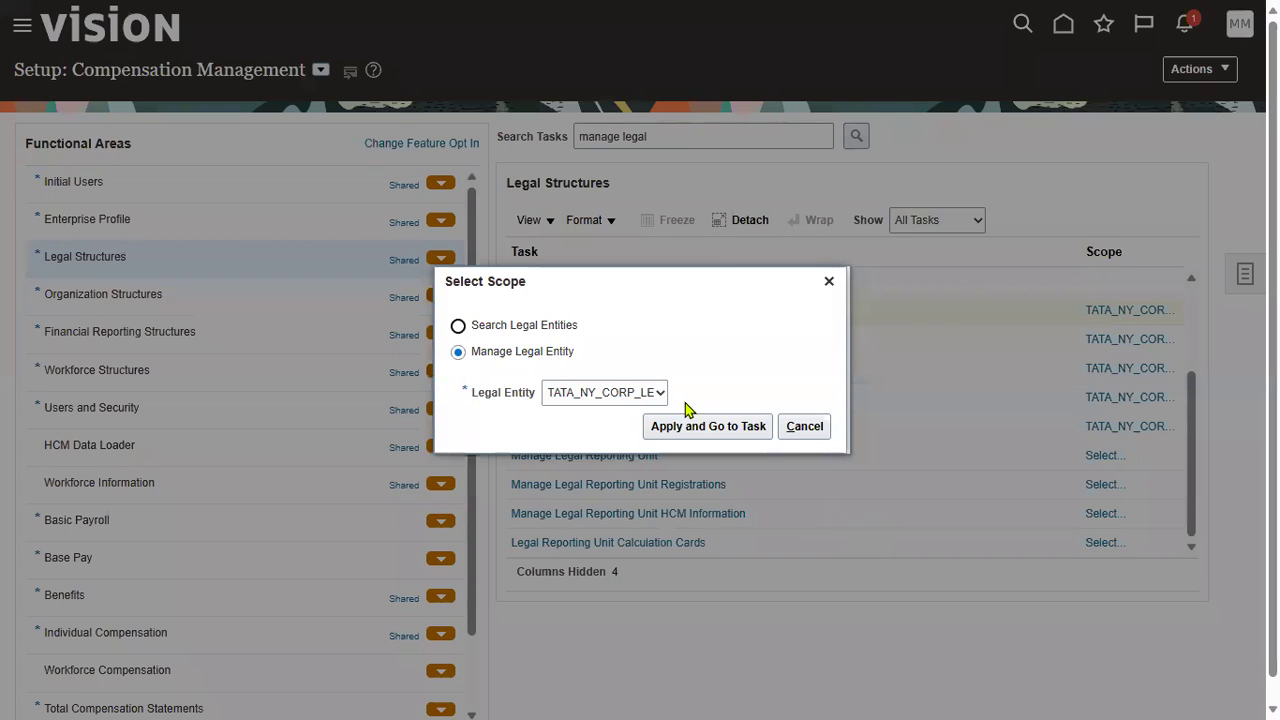
{"action": "left_click", "coordinate": [652, 394]}
{"action": "left_click", "coordinate": [602, 458]}
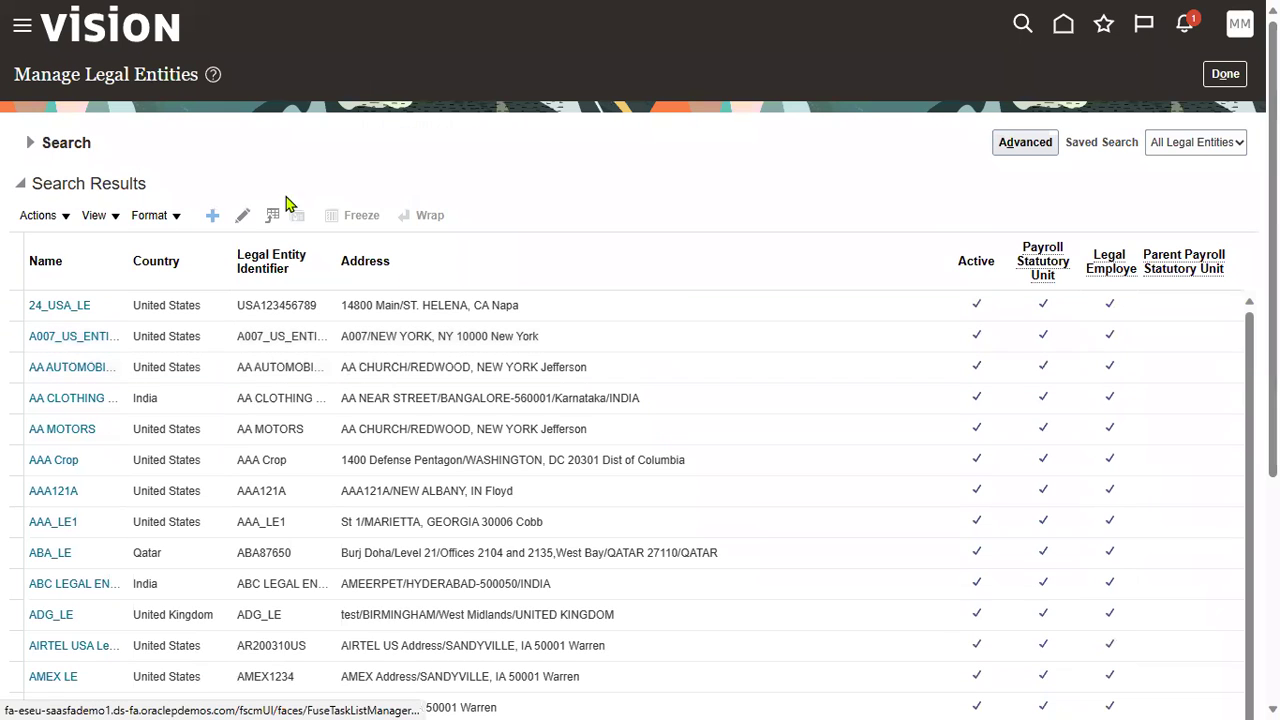
{"action": "left_click", "coordinate": [373, 174]}
{"action": "type", "text": "TTA"}
{"action": "left_click", "coordinate": [383, 204]}
{"action": "type", "text": "TTA"}
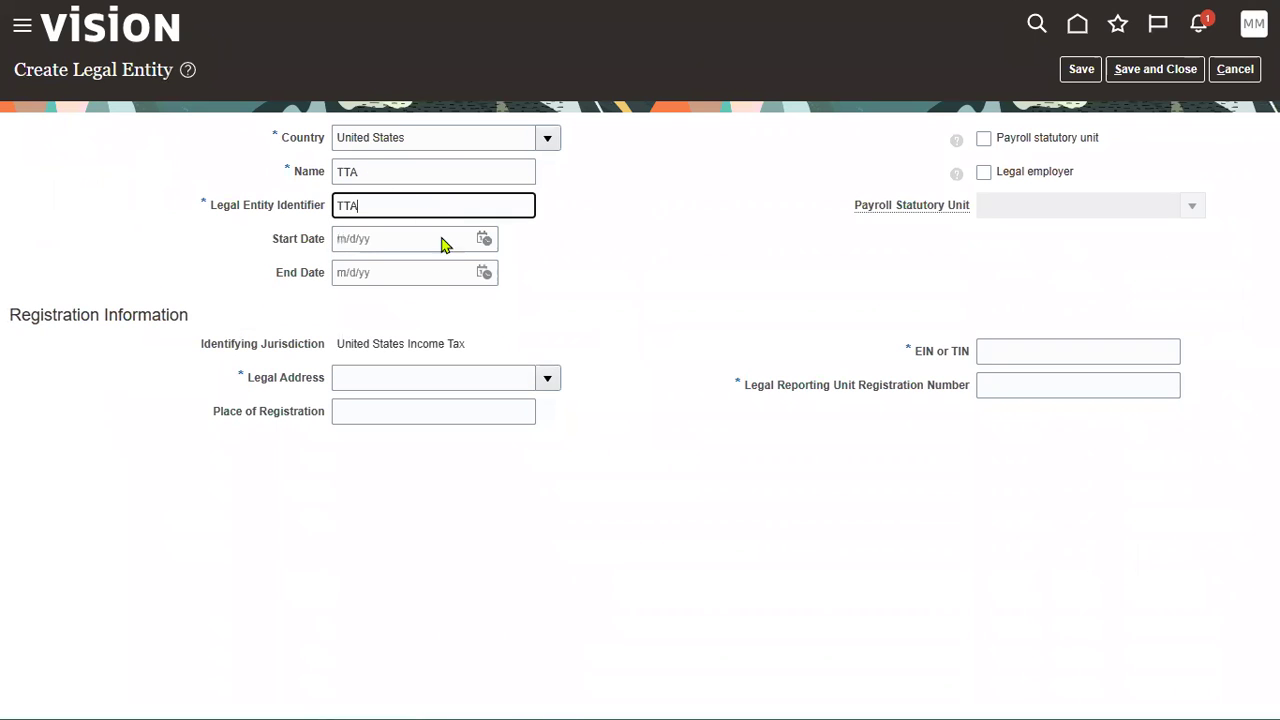
Give TTA the 1401 Constitution Ave NW address, DELHI registration, EIN and a registration number, then save
{"action": "left_click", "coordinate": [545, 441]}
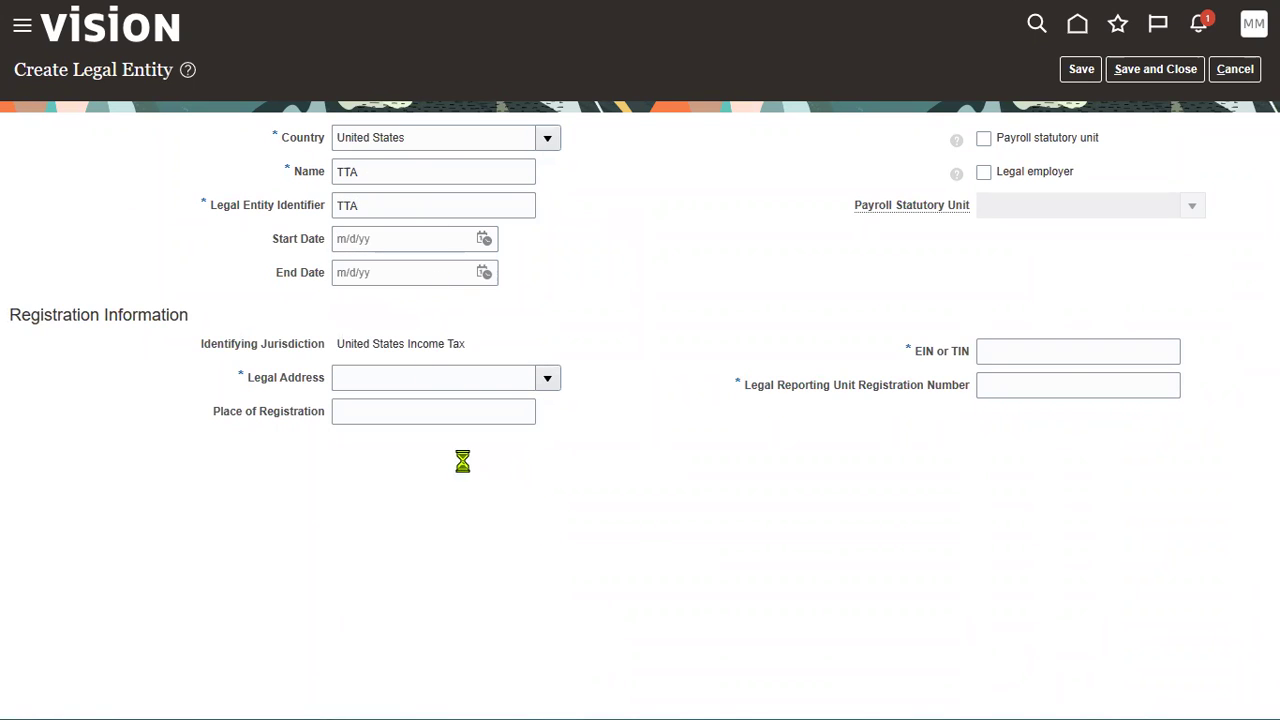
{"action": "left_click", "coordinate": [450, 522]}
{"action": "left_click", "coordinate": [410, 412]}
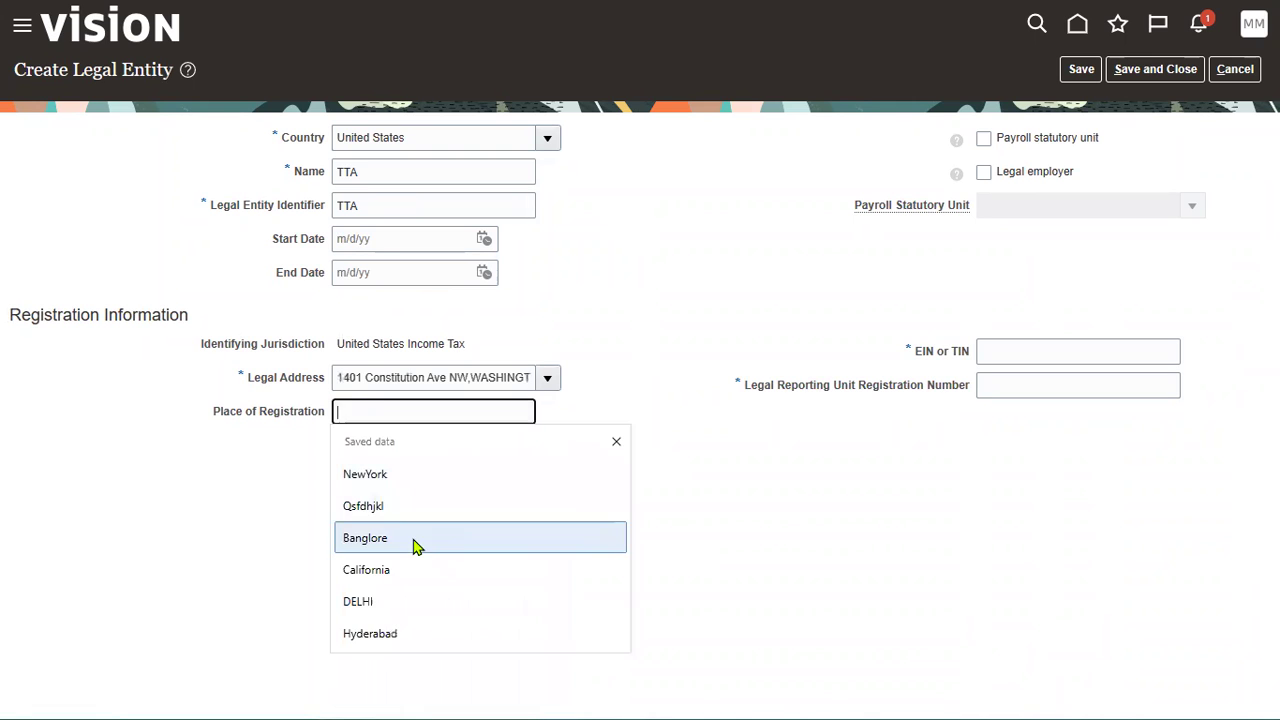
{"action": "left_click", "coordinate": [380, 604]}
{"action": "left_click", "coordinate": [1109, 341]}
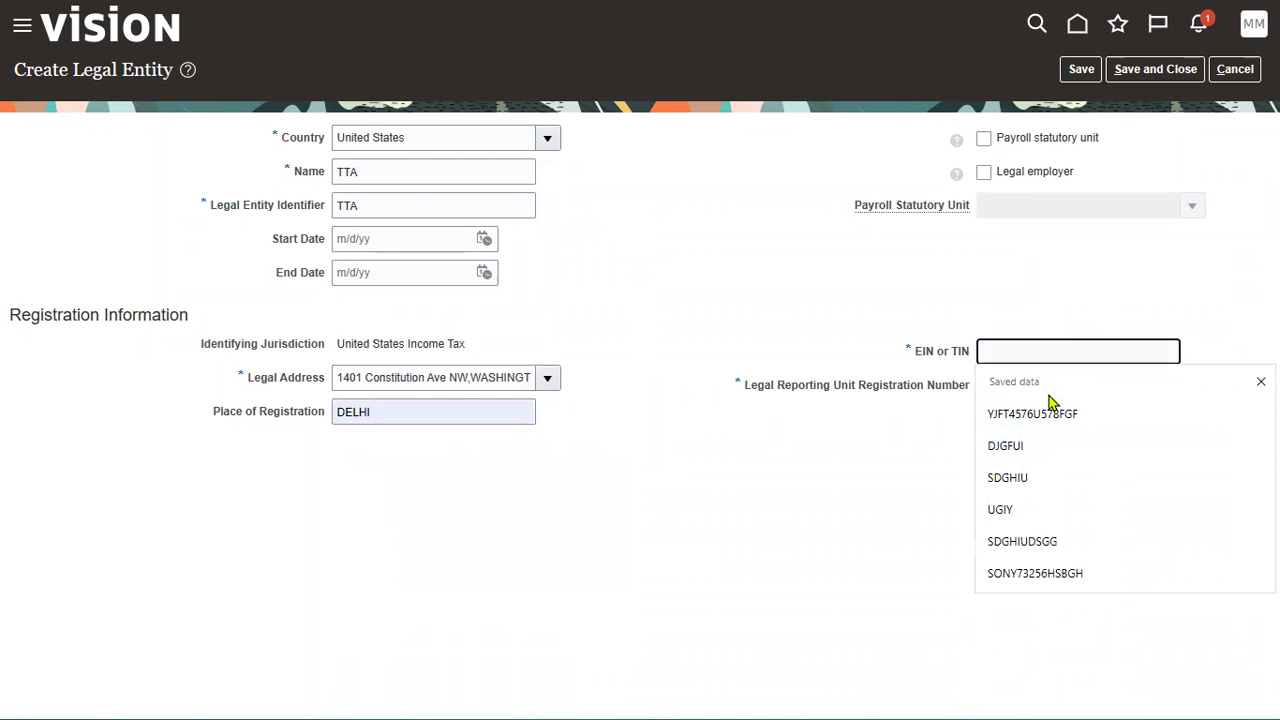
{"action": "left_click", "coordinate": [1057, 414]}
{"action": "left_click", "coordinate": [1043, 384]}
{"action": "type", "text": "D"}
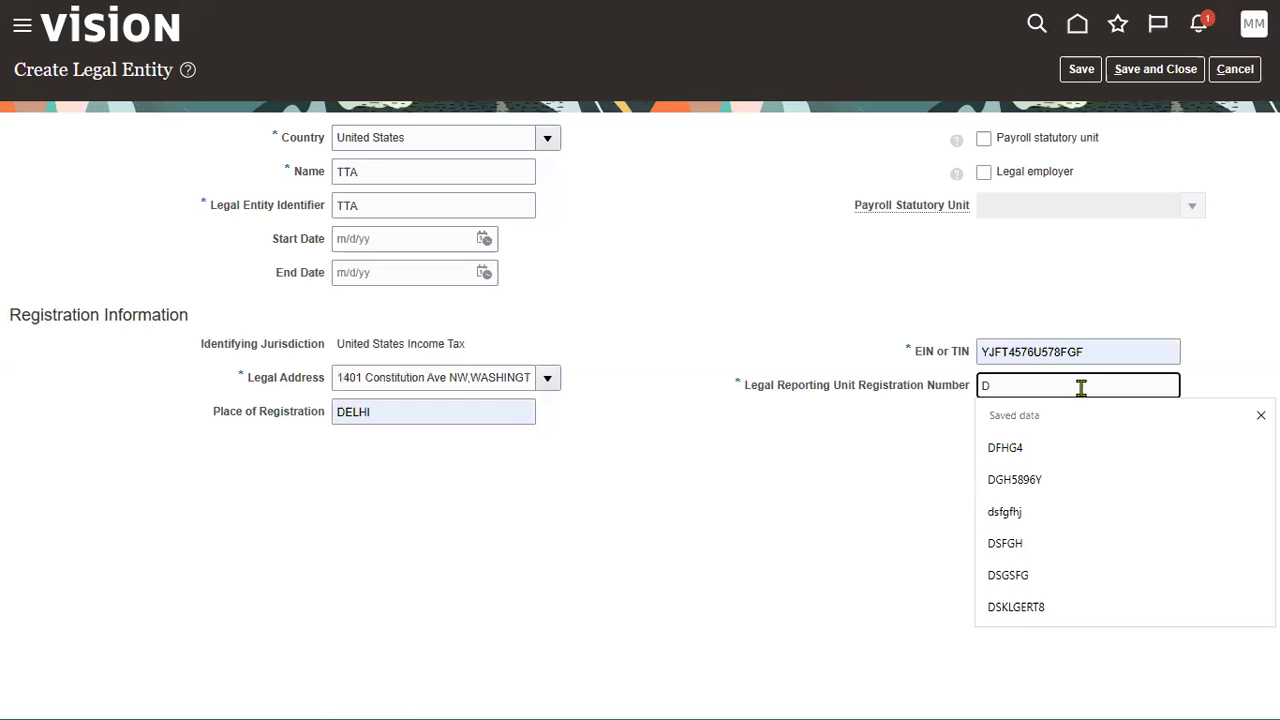
{"action": "type", "text": "FHFDHRSH"}
{"action": "left_click", "coordinate": [1155, 69]}
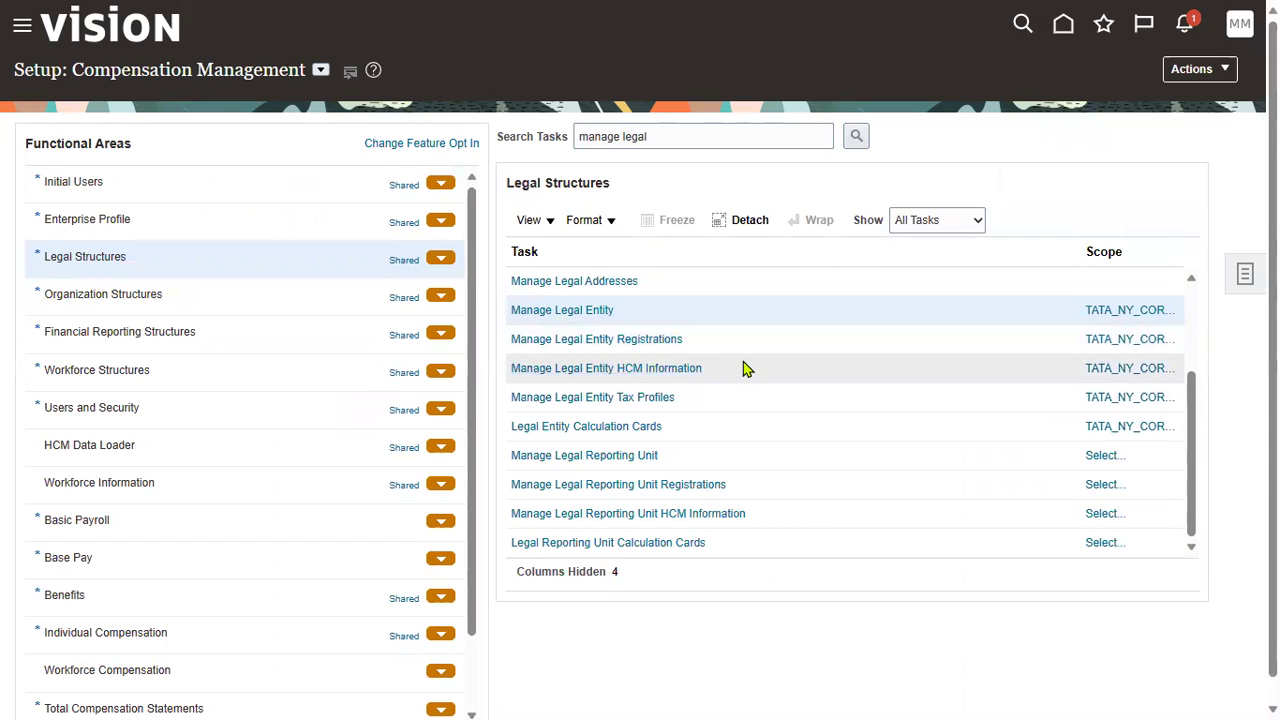
Scope Manage Legal Entity HCM Information to TTA by searching for it by name
{"action": "left_click", "coordinate": [1143, 372]}
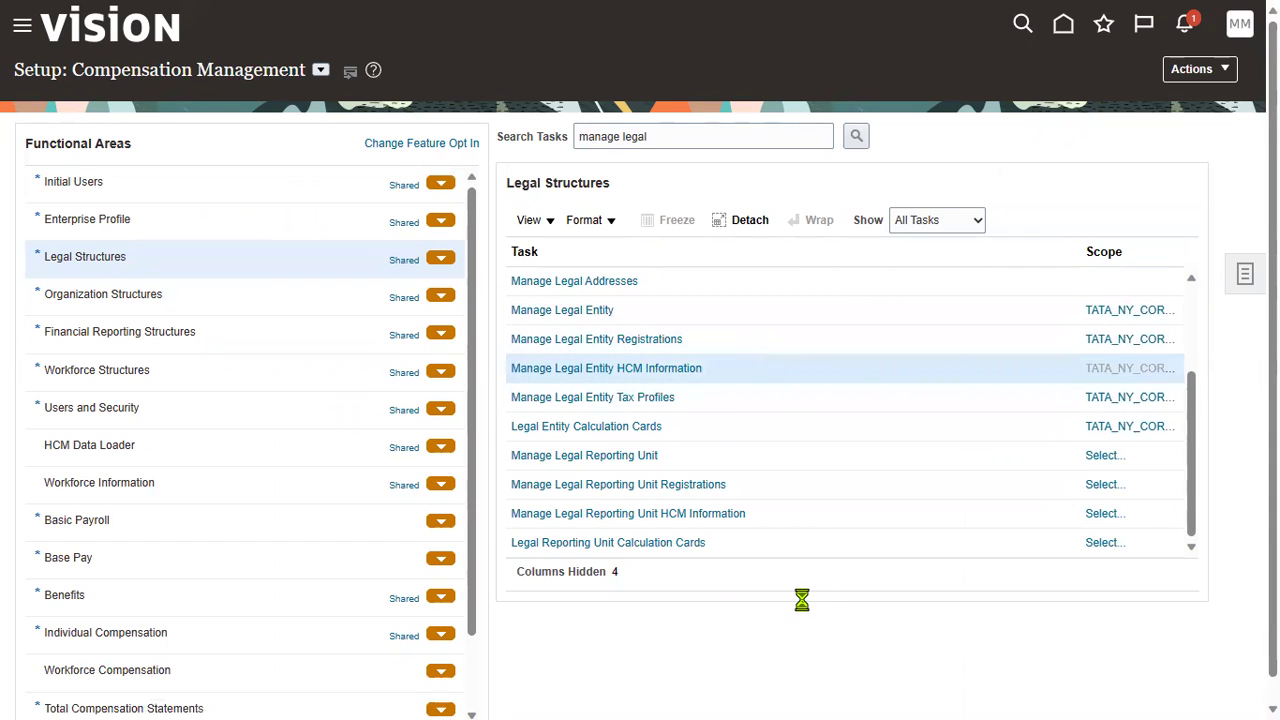
{"action": "left_click", "coordinate": [606, 395]}
{"action": "left_click", "coordinate": [603, 446]}
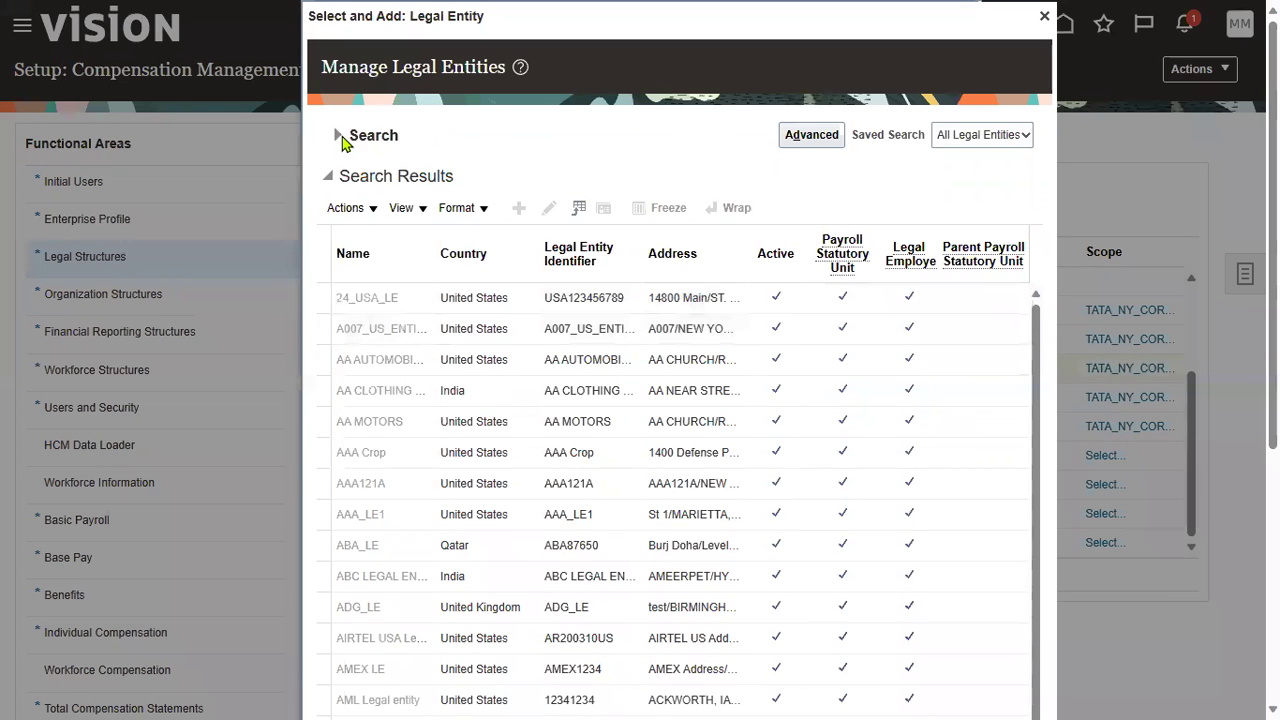
{"action": "left_click", "coordinate": [336, 134]}
{"action": "left_click", "coordinate": [515, 171]}
{"action": "type", "text": "TTA"}
{"action": "left_click", "coordinate": [908, 207]}
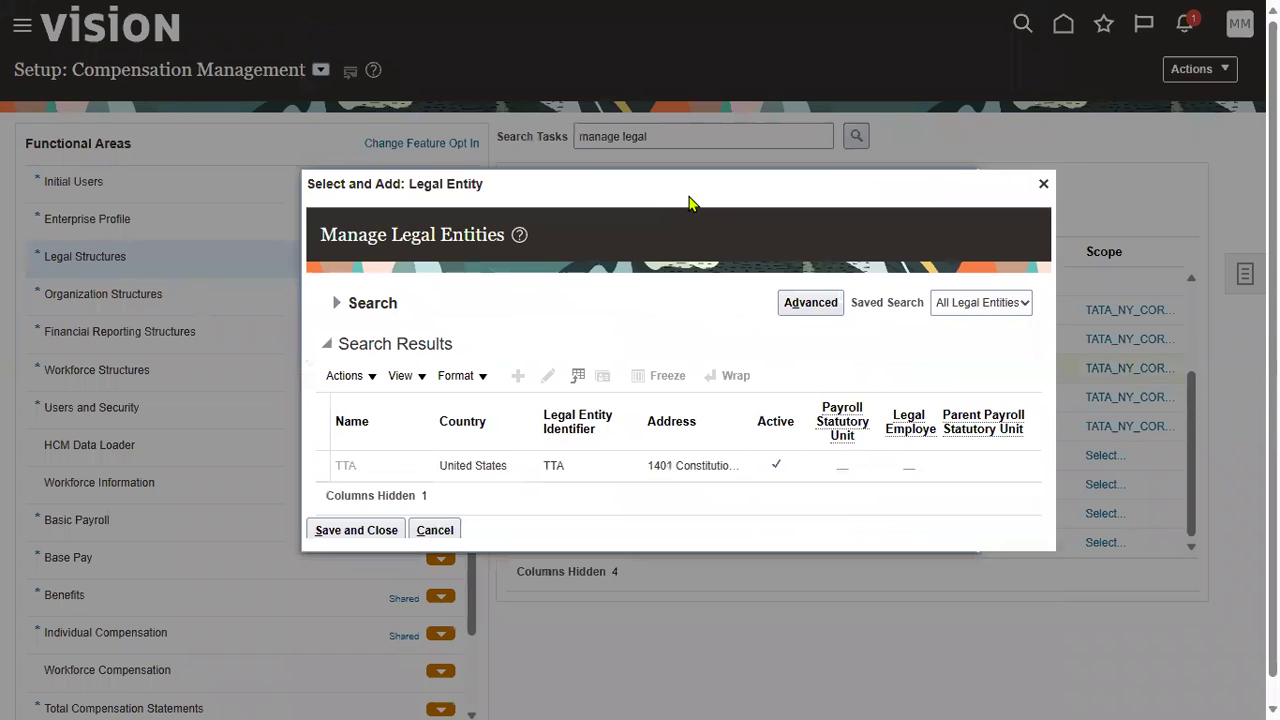
{"action": "left_click", "coordinate": [475, 465]}
{"action": "left_click", "coordinate": [360, 531]}
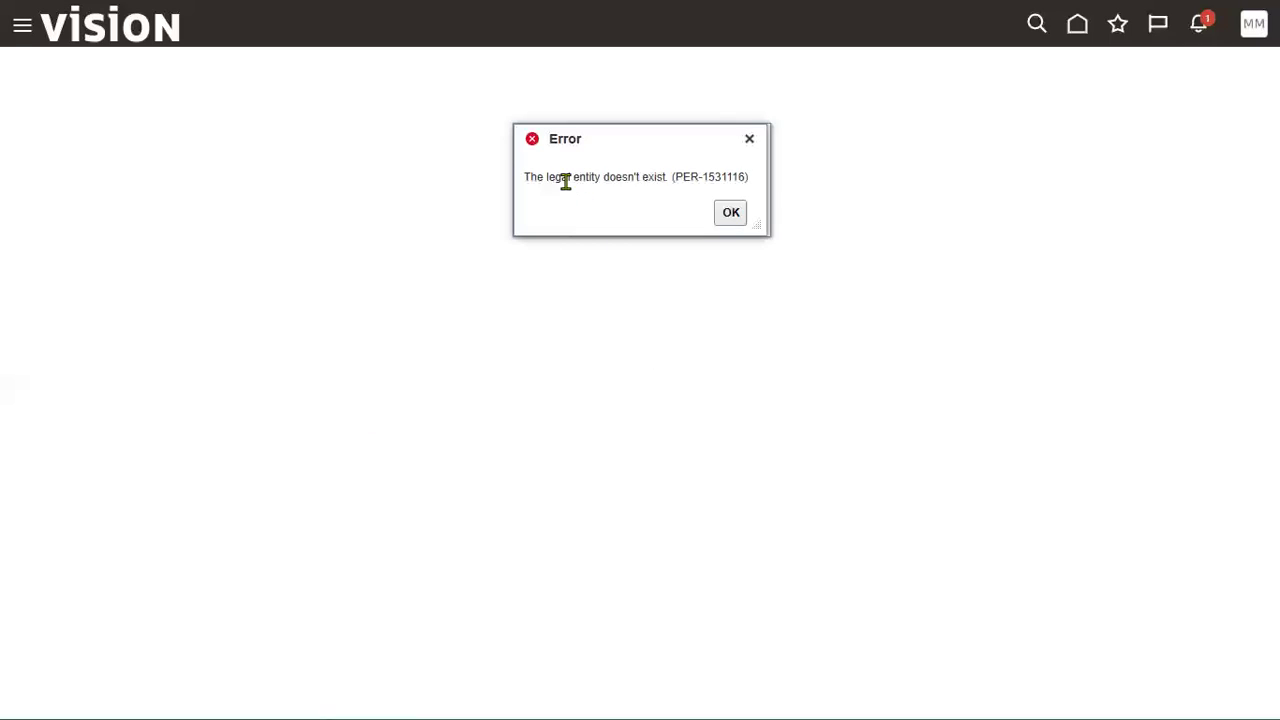
Dismiss the PER-1531116 error and go from Home to Setup and Maintenance
{"action": "left_click_drag", "start_coordinate": [523, 177], "coordinate": [660, 180]}
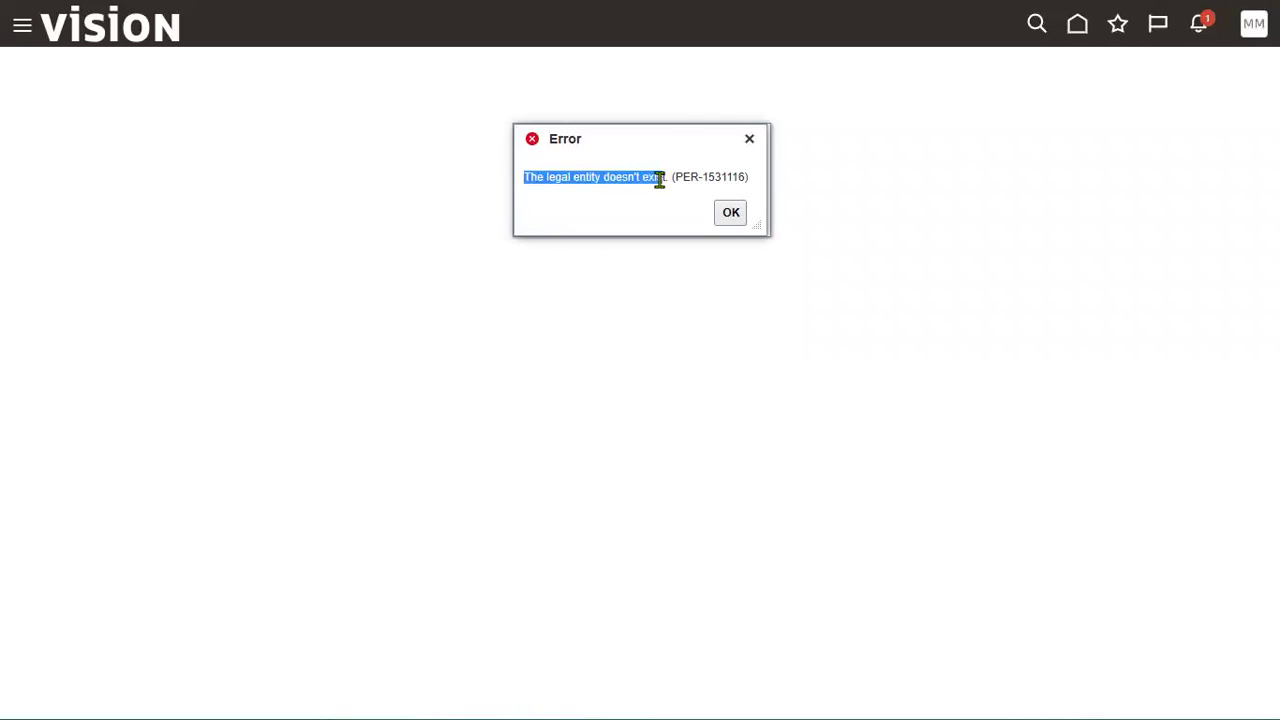
{"action": "left_click", "coordinate": [738, 213]}
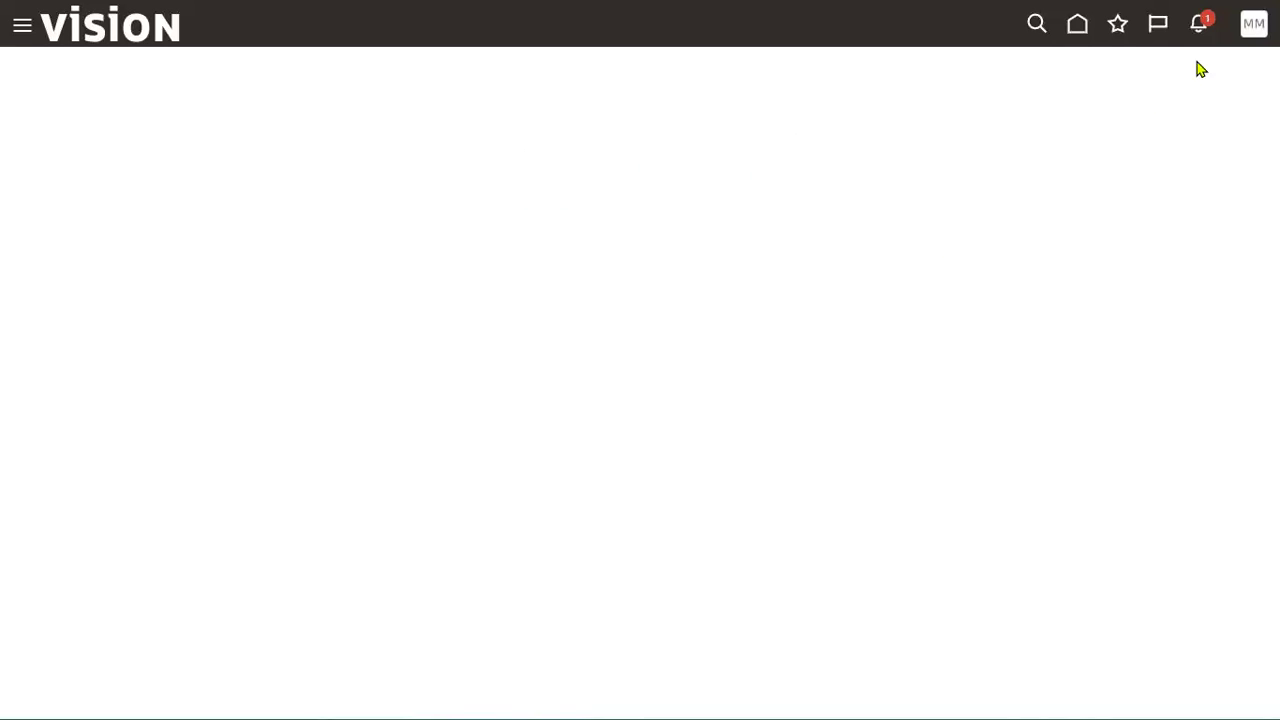
{"action": "left_click", "coordinate": [1077, 23]}
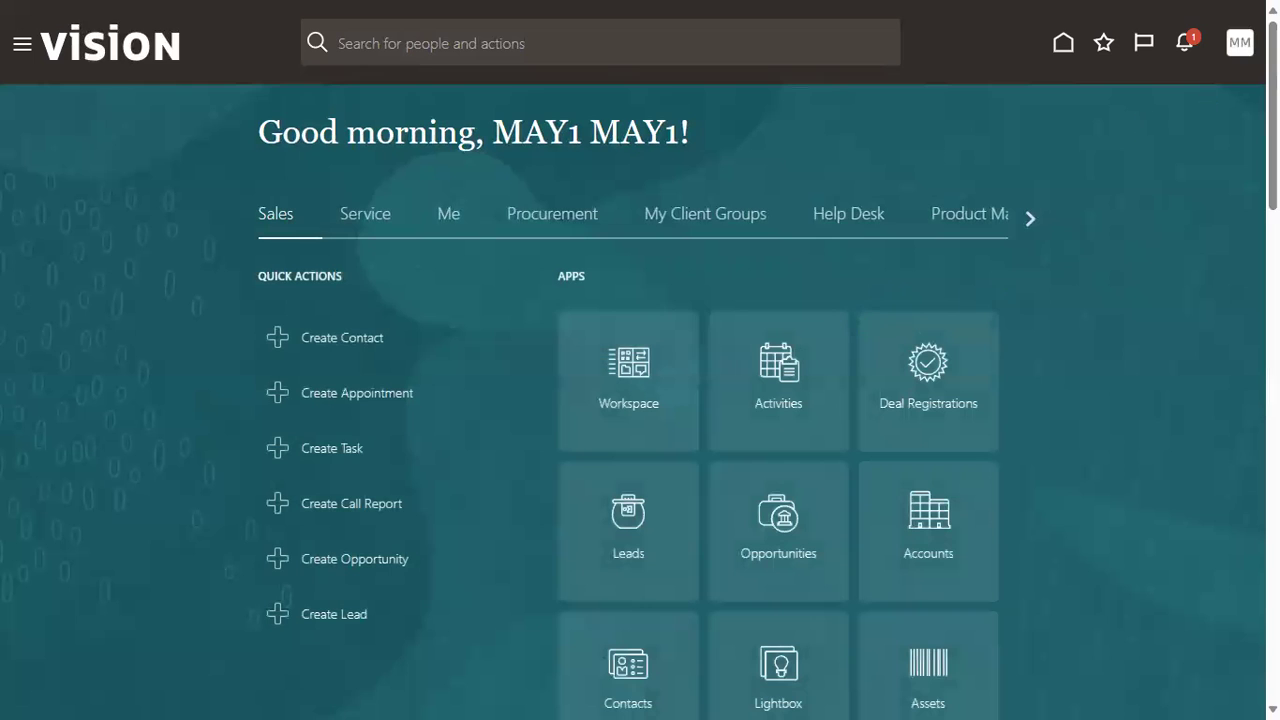
{"action": "left_click", "coordinate": [1240, 42]}
{"action": "left_click", "coordinate": [855, 332]}
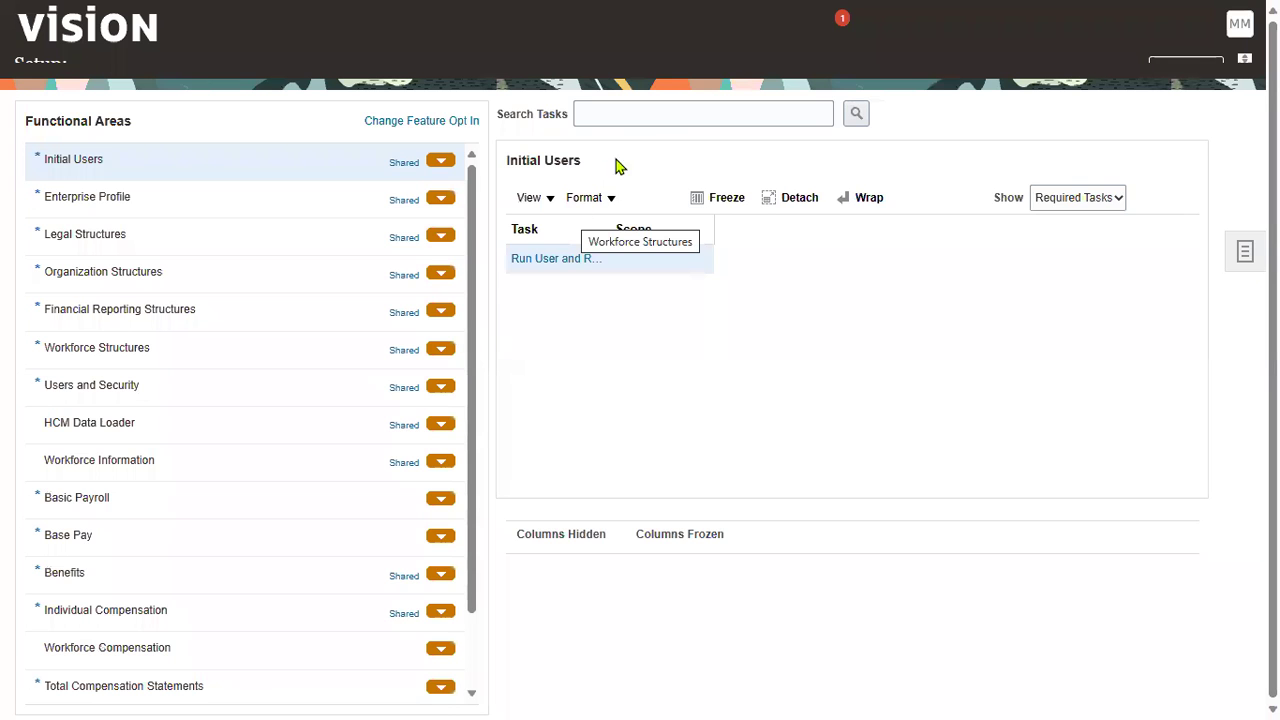
Search setup tasks for 'legal entity' and open Manage Legal Entity HCM Information under Legal Structures
{"action": "left_click", "coordinate": [654, 136]}
{"action": "type", "text": "legal entity"}
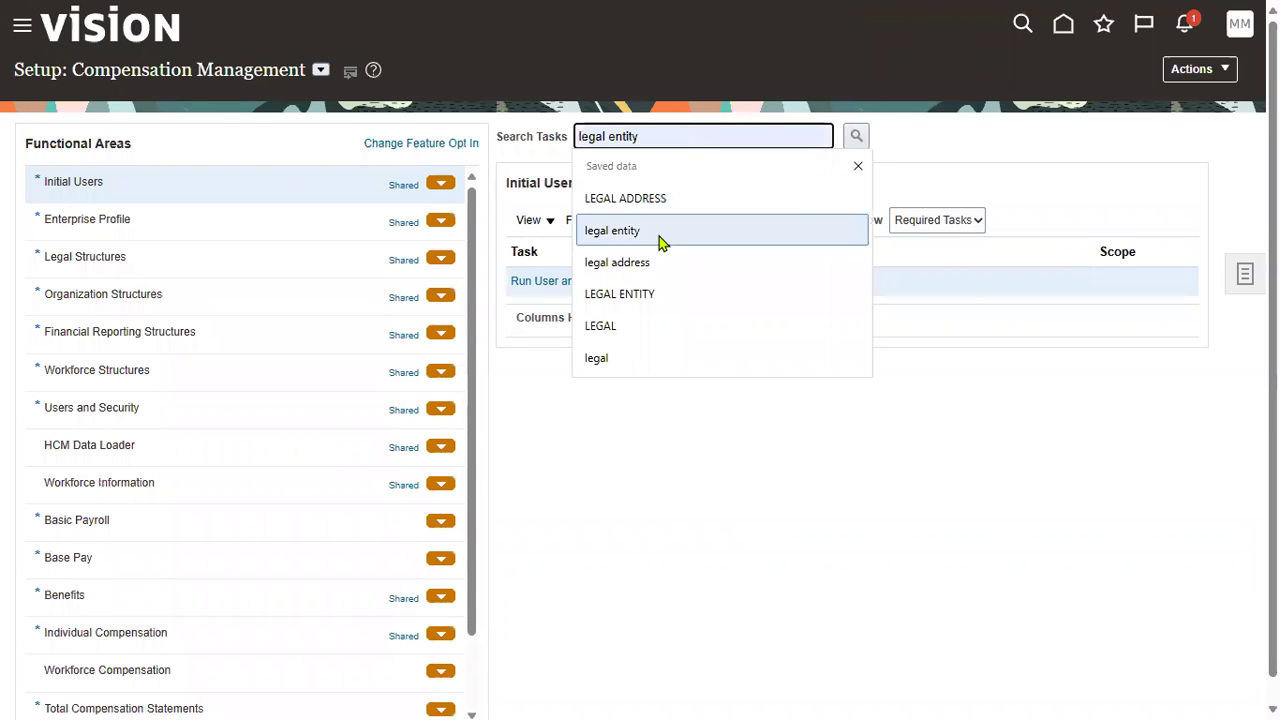
{"action": "left_click", "coordinate": [659, 232]}
{"action": "left_click", "coordinate": [856, 136]}
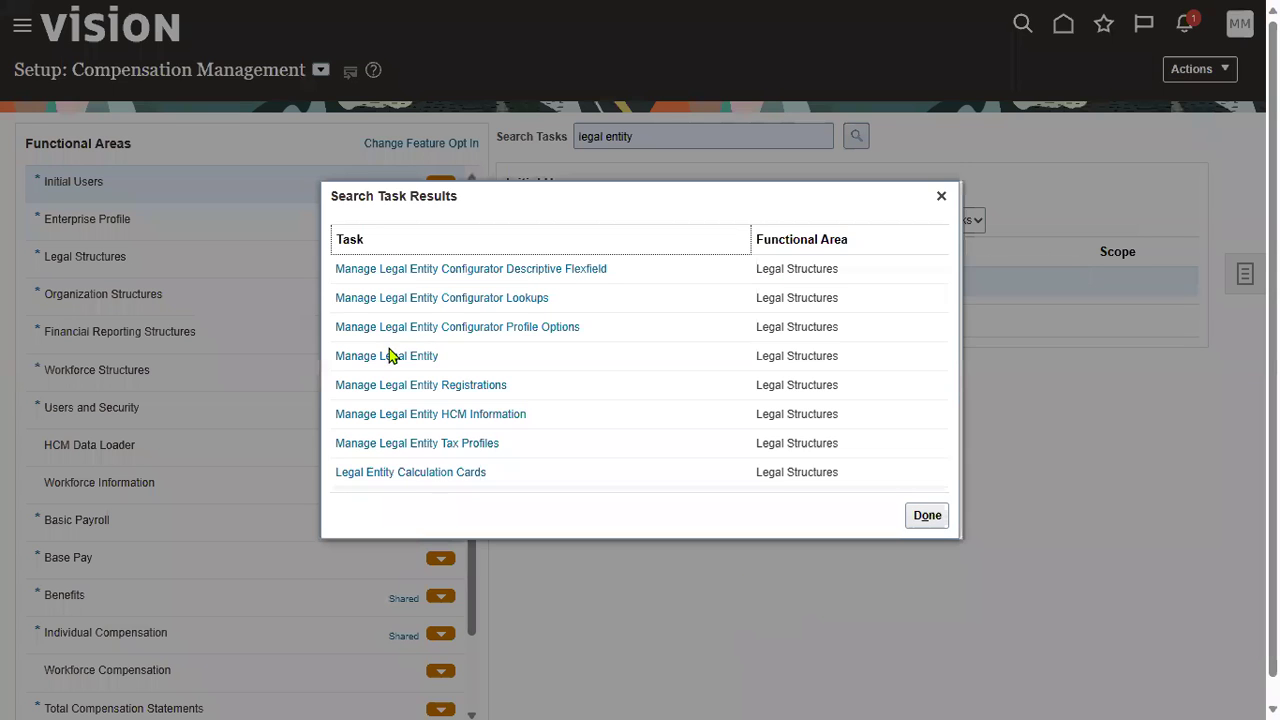
{"action": "left_click", "coordinate": [390, 356]}
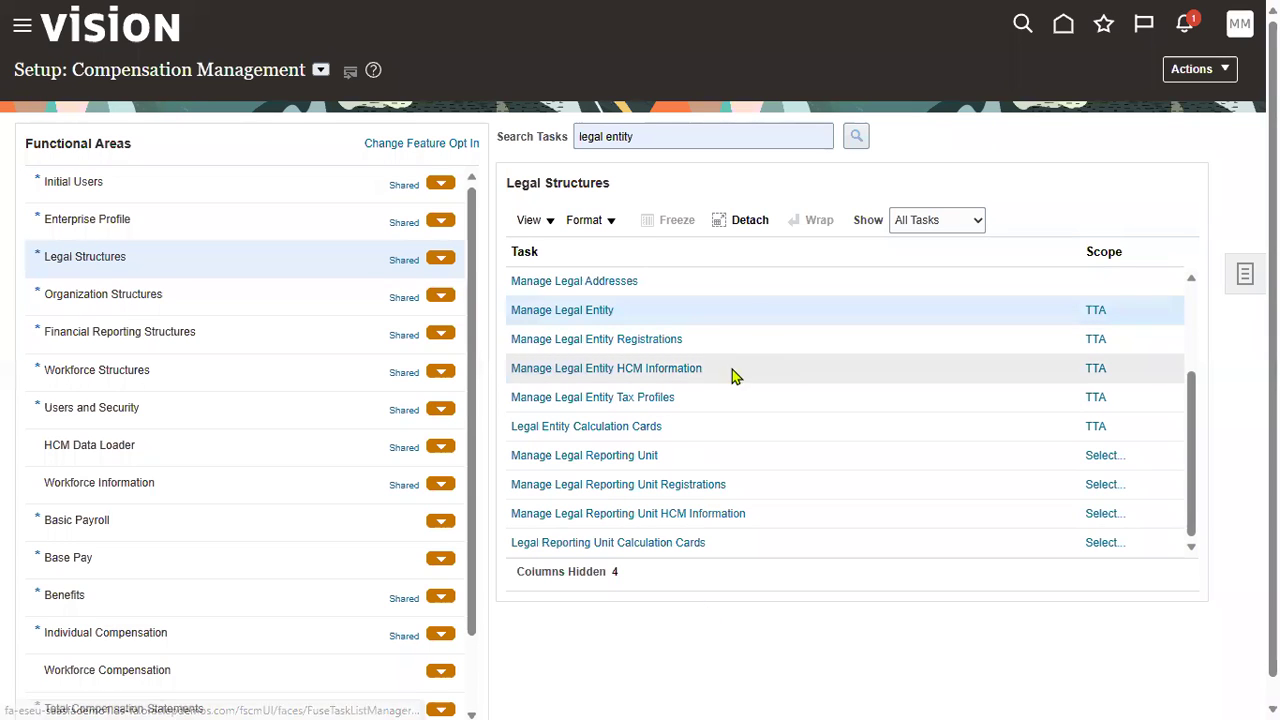
{"action": "left_click", "coordinate": [652, 369]}
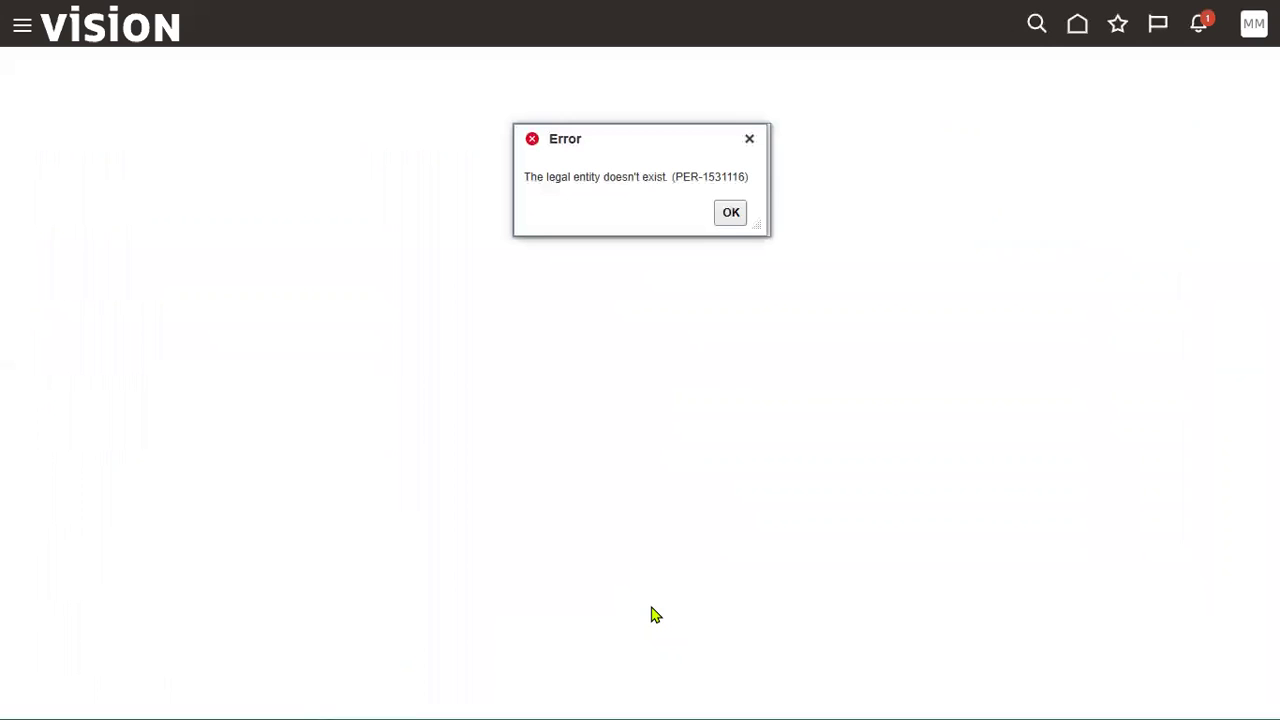
Dismiss the missing-entity error and return to Setup and Maintenance
{"action": "left_click_drag", "start_coordinate": [523, 177], "coordinate": [663, 176]}
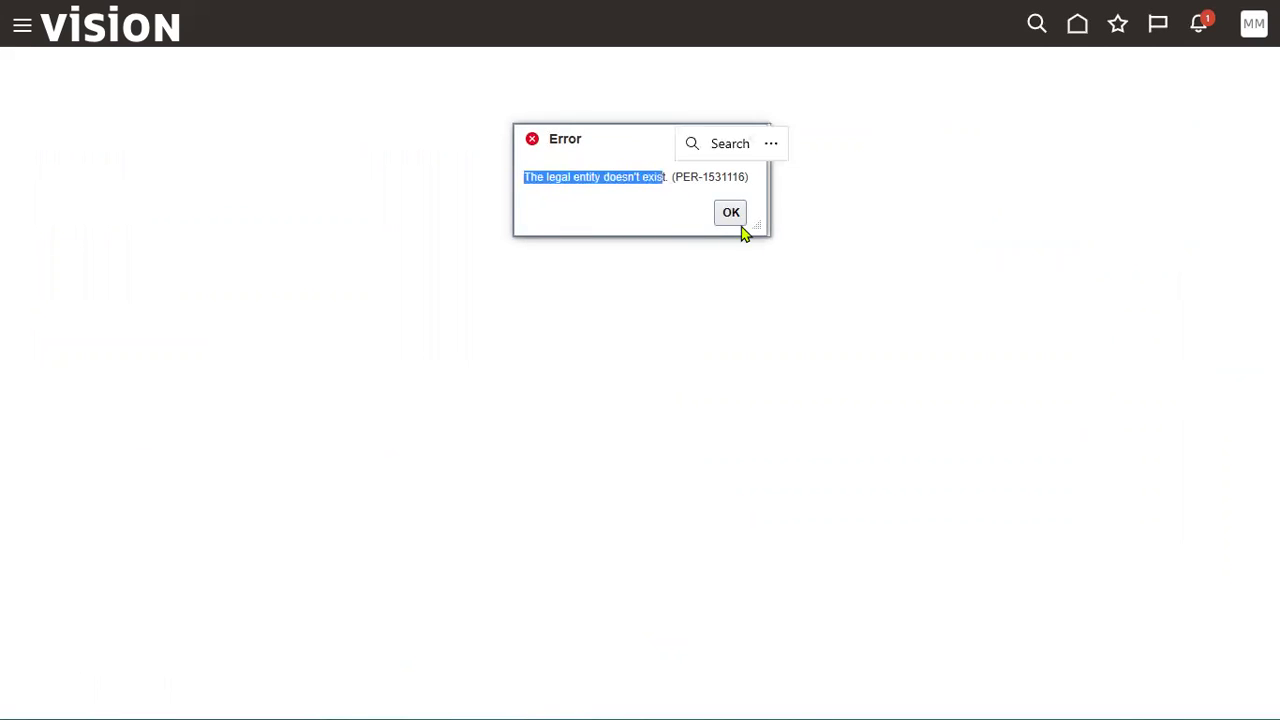
{"action": "left_click", "coordinate": [733, 214]}
{"action": "left_click", "coordinate": [1245, 25]}
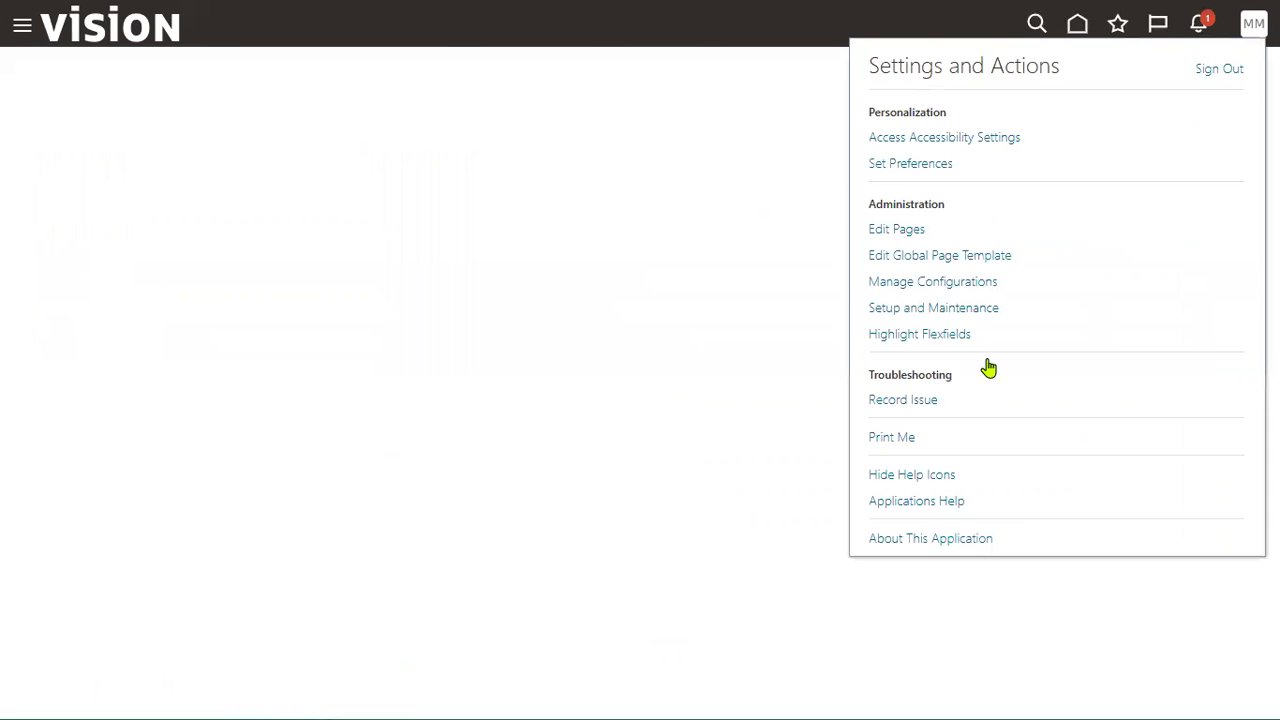
{"action": "left_click", "coordinate": [943, 307]}
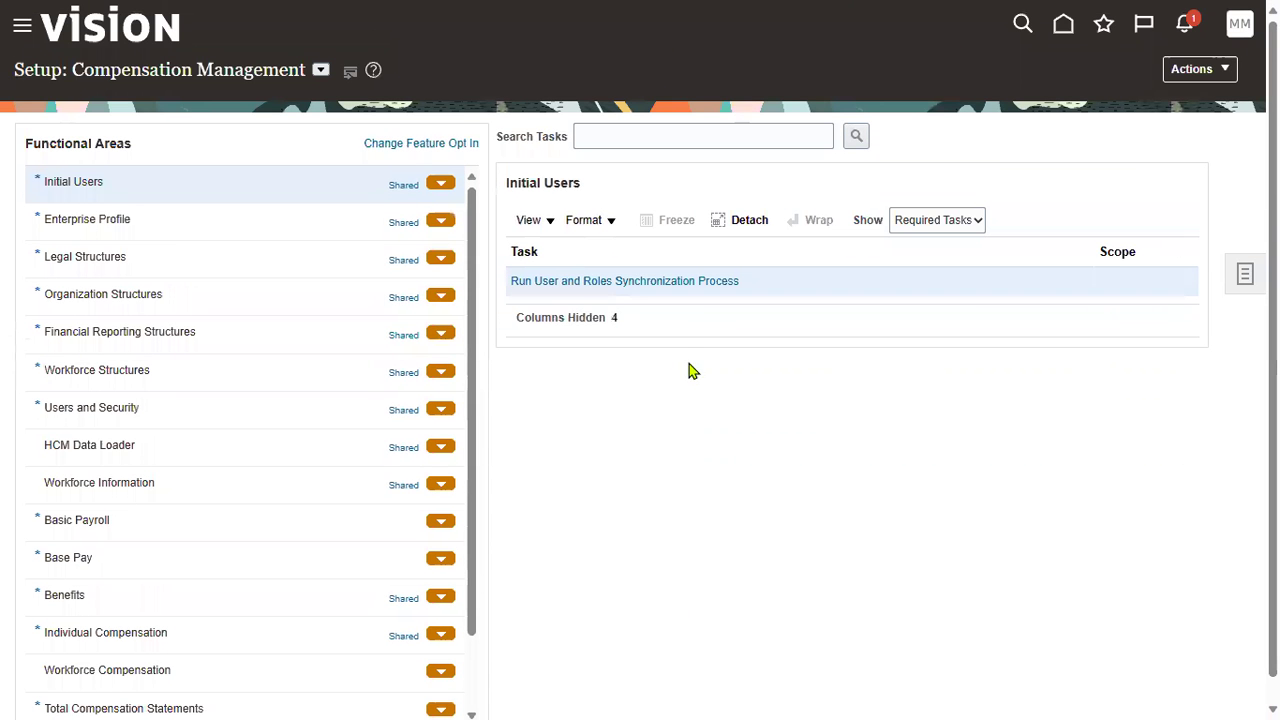
Search setup tasks for 'legal entity' and open Manage Legal Entity for TTA
{"action": "left_click", "coordinate": [646, 136]}
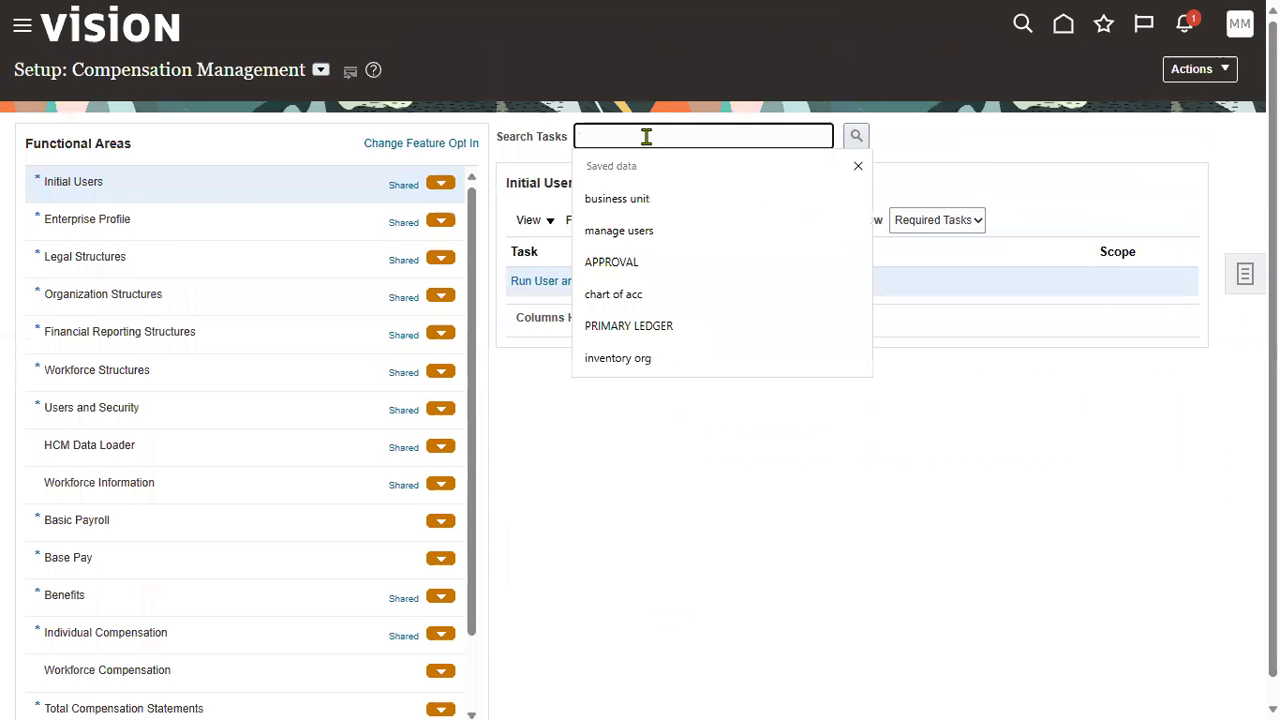
{"action": "type", "text": "LEGAL"}
{"action": "key", "text": "Down"}
{"action": "left_click", "coordinate": [630, 227]}
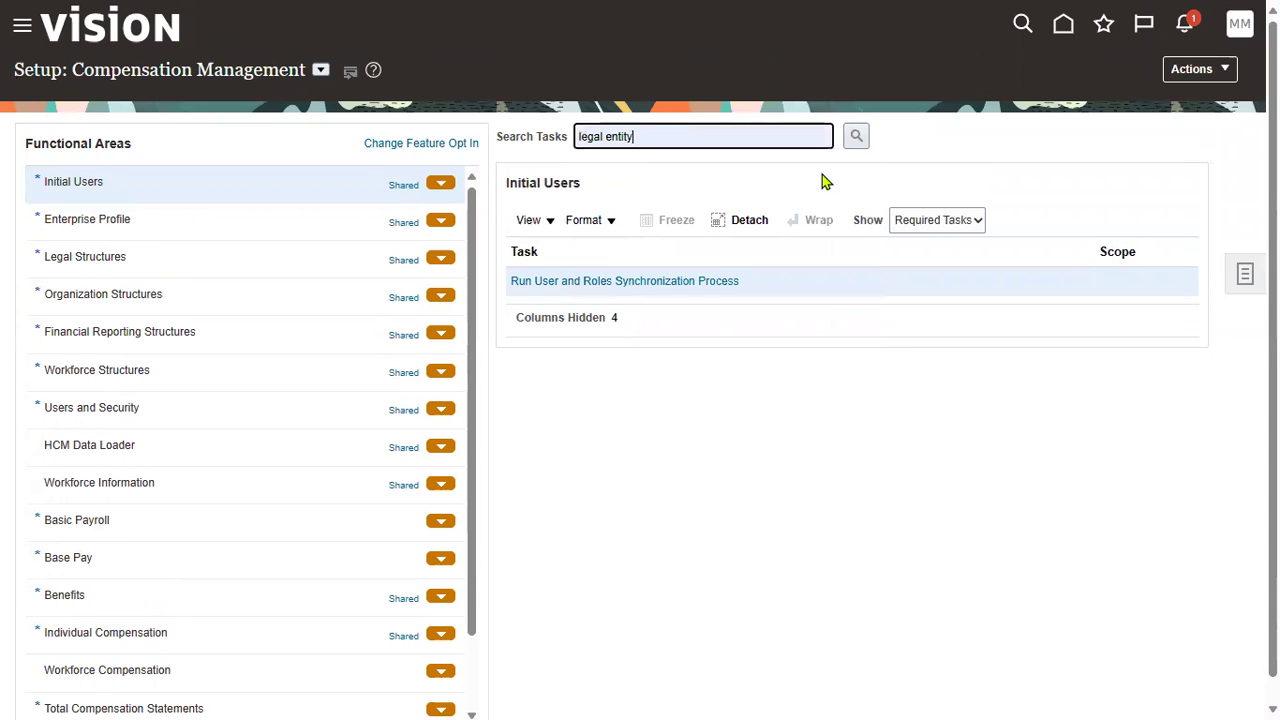
{"action": "left_click", "coordinate": [860, 136]}
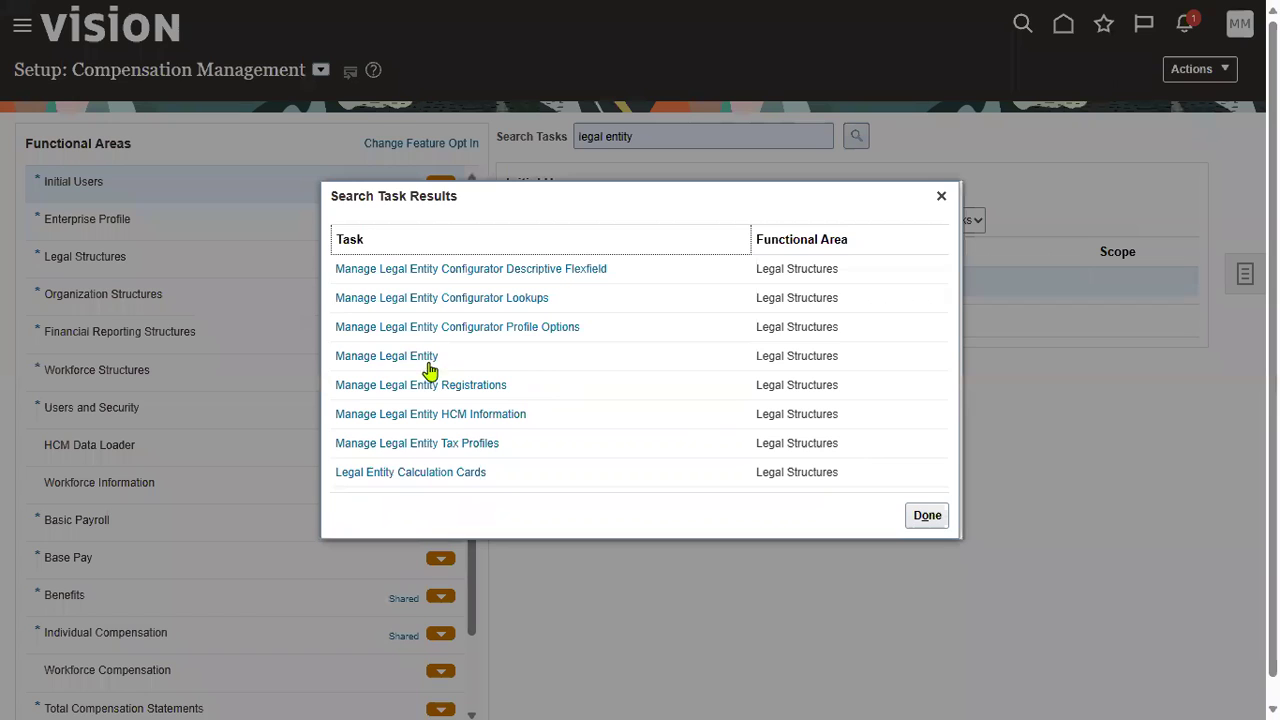
{"action": "left_click", "coordinate": [425, 357]}
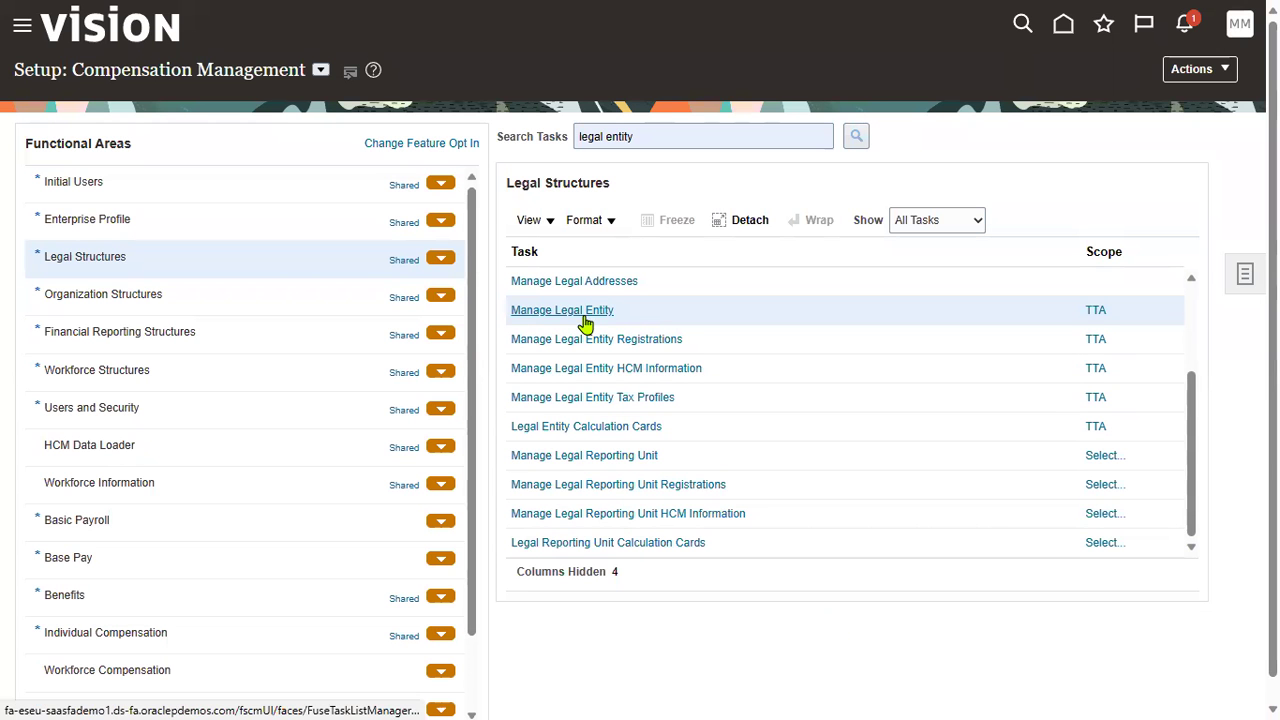
{"action": "left_click", "coordinate": [585, 322]}
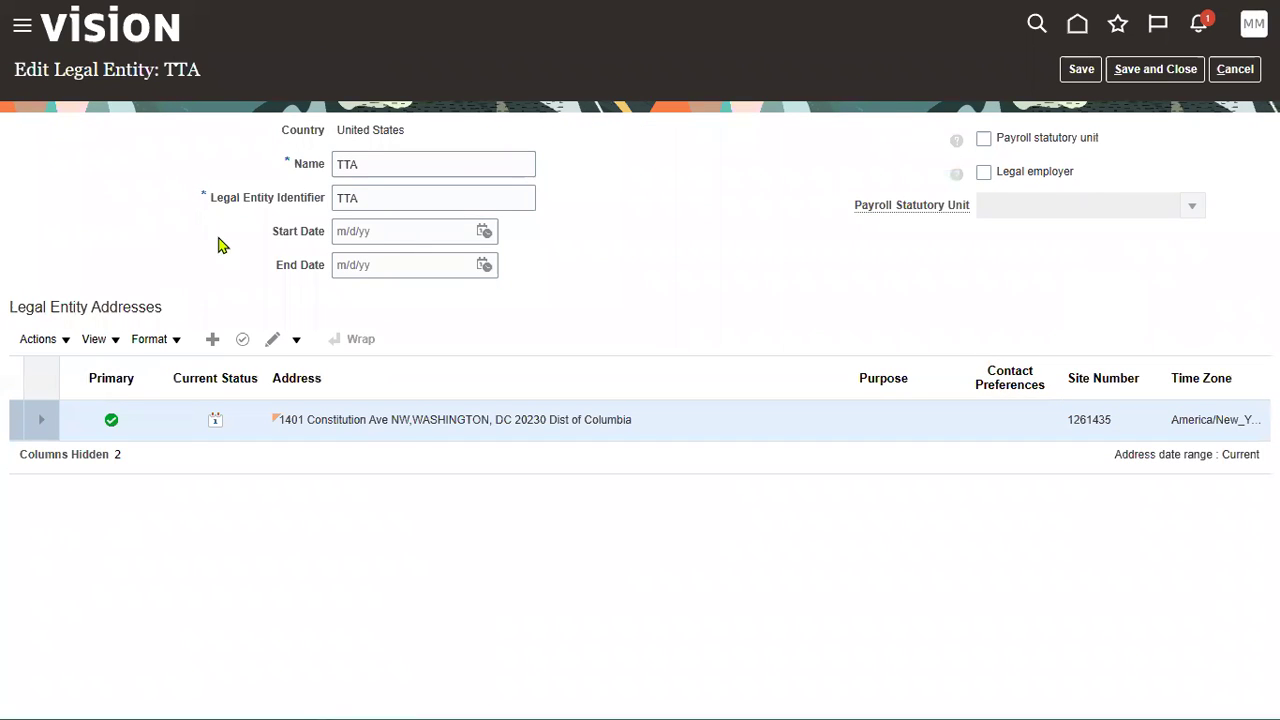
Set TTA's start date to 1/1/23 and save the legal entity
{"action": "left_click", "coordinate": [484, 232]}
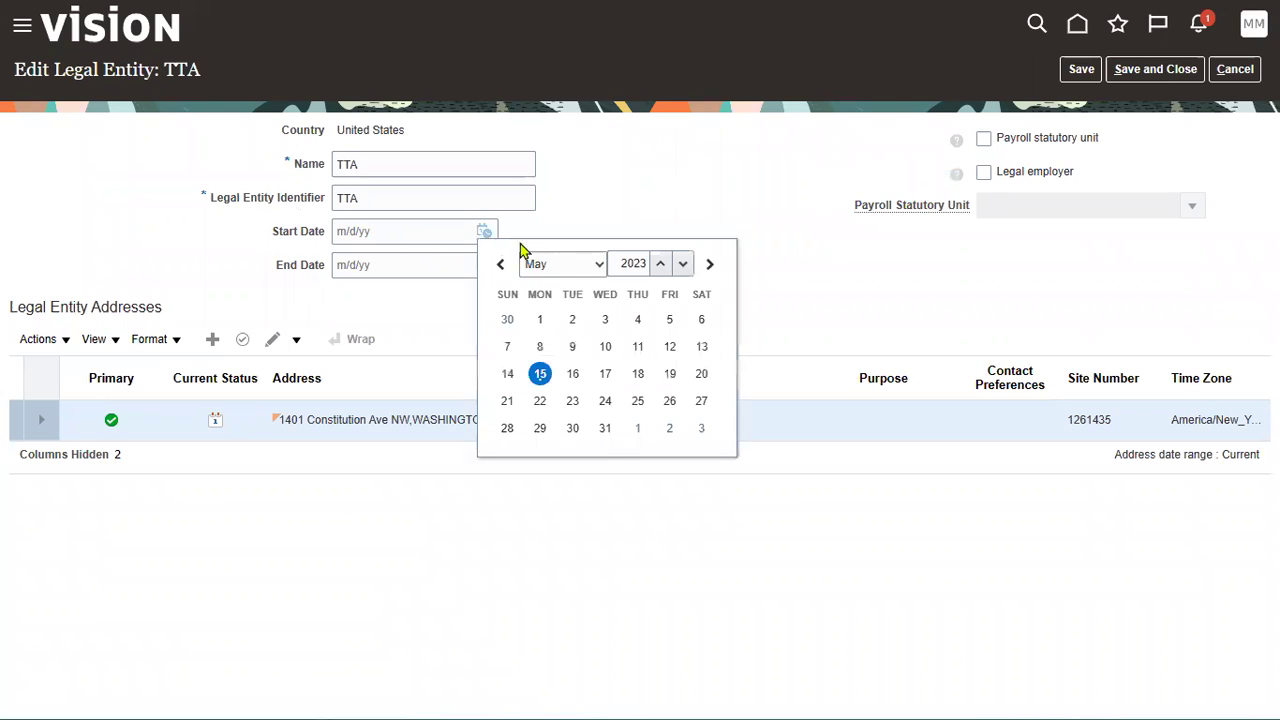
{"action": "left_click", "coordinate": [567, 273]}
{"action": "left_click", "coordinate": [555, 288]}
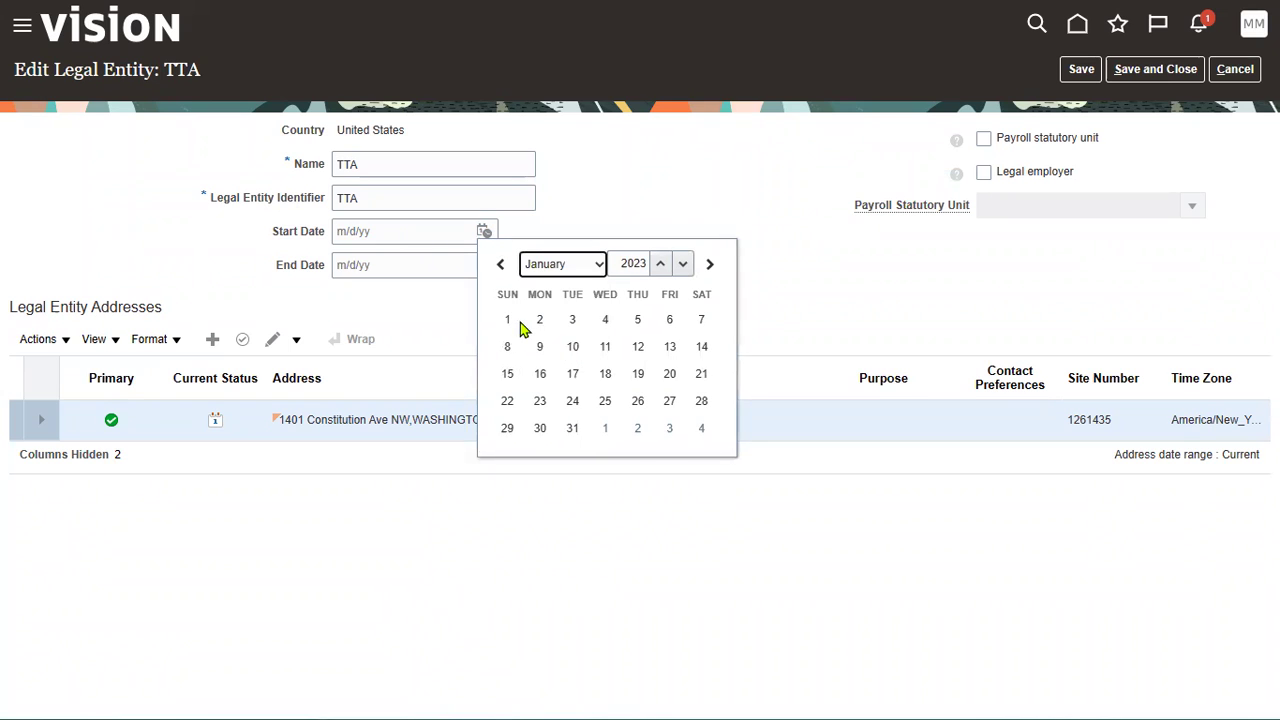
{"action": "left_click", "coordinate": [507, 319]}
{"action": "left_click", "coordinate": [1150, 70]}
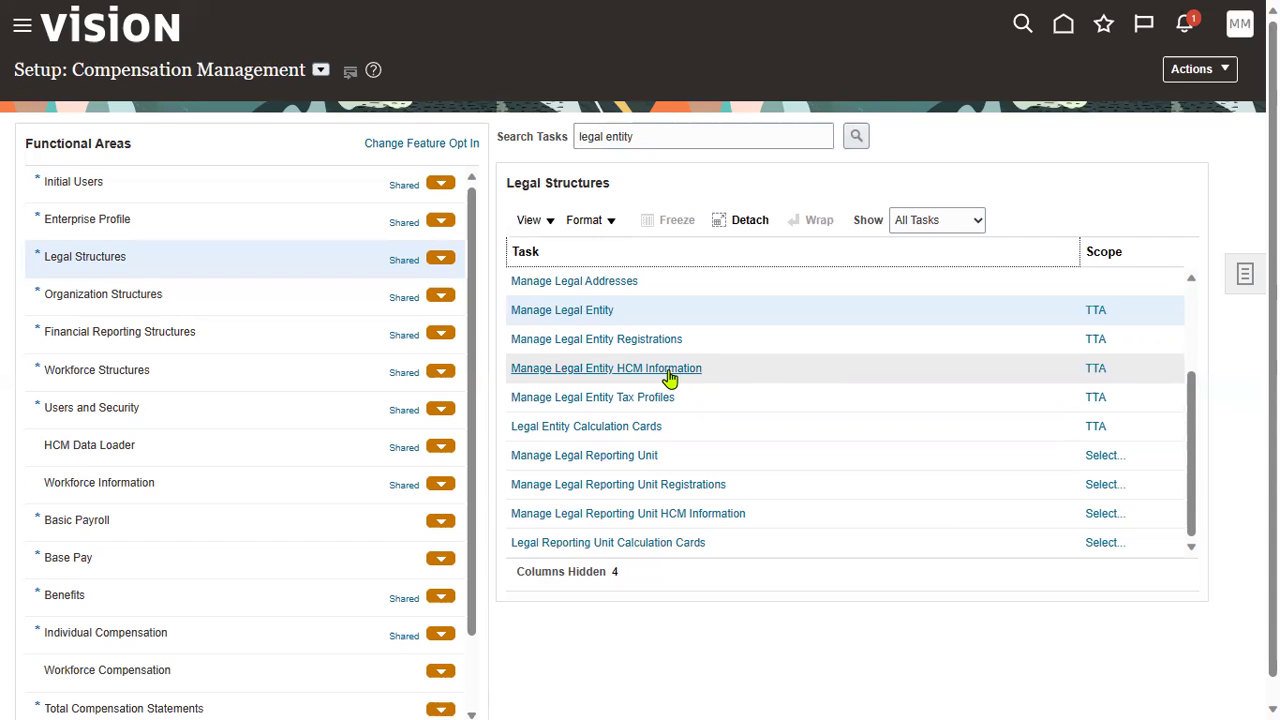
Mark TTA as a legal employer under payroll statutory unit AAA Crop, save, and open its HCM information
{"action": "left_click", "coordinate": [598, 312]}
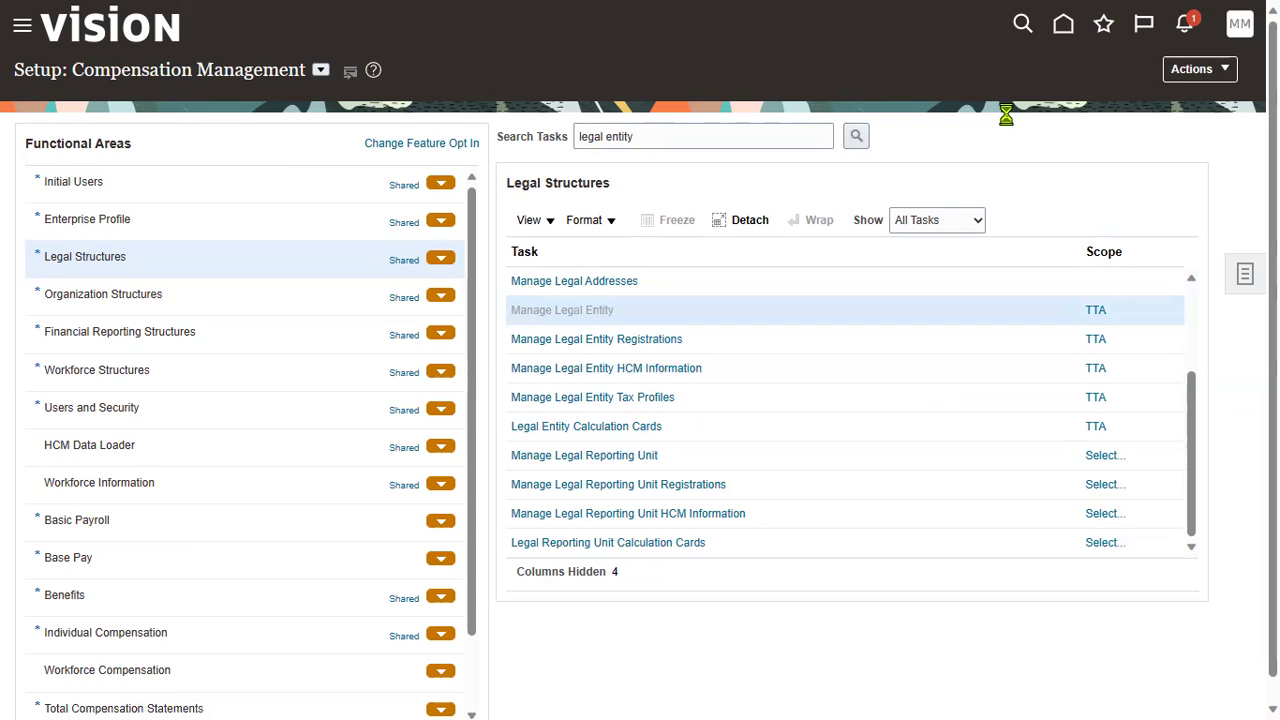
{"action": "left_click", "coordinate": [1012, 172]}
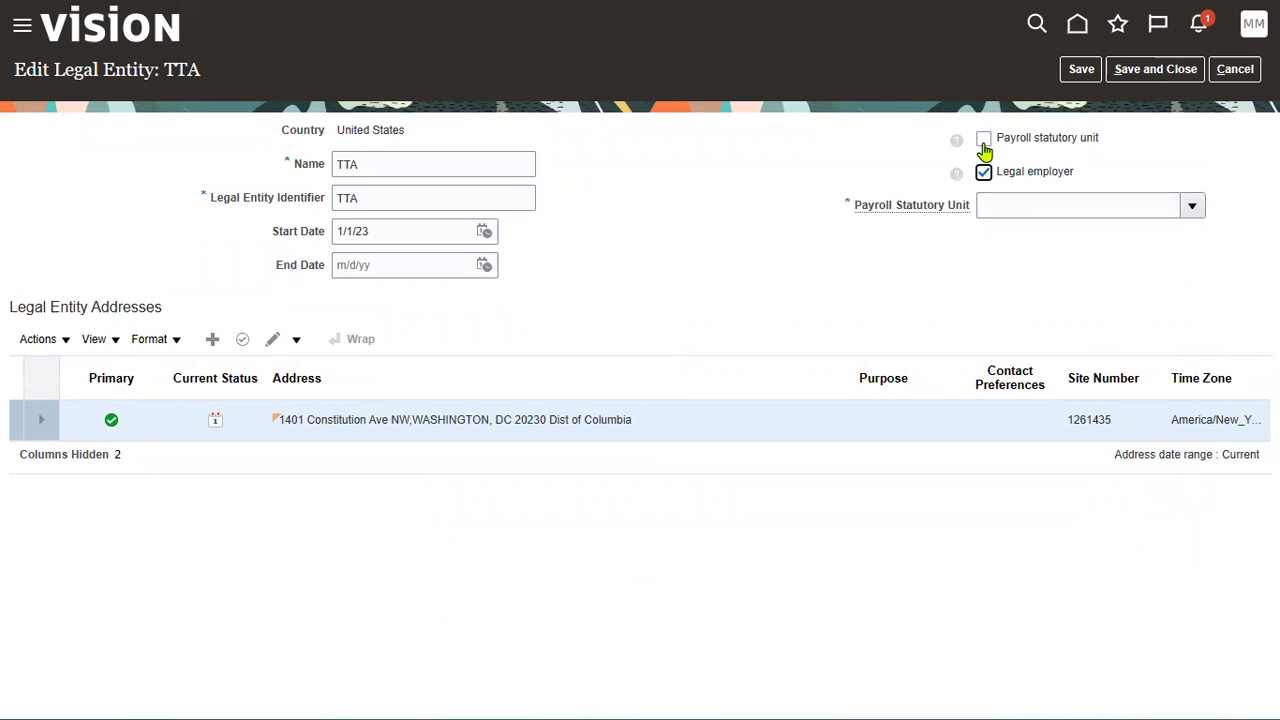
{"action": "left_click", "coordinate": [1193, 206]}
{"action": "left_click", "coordinate": [894, 371]}
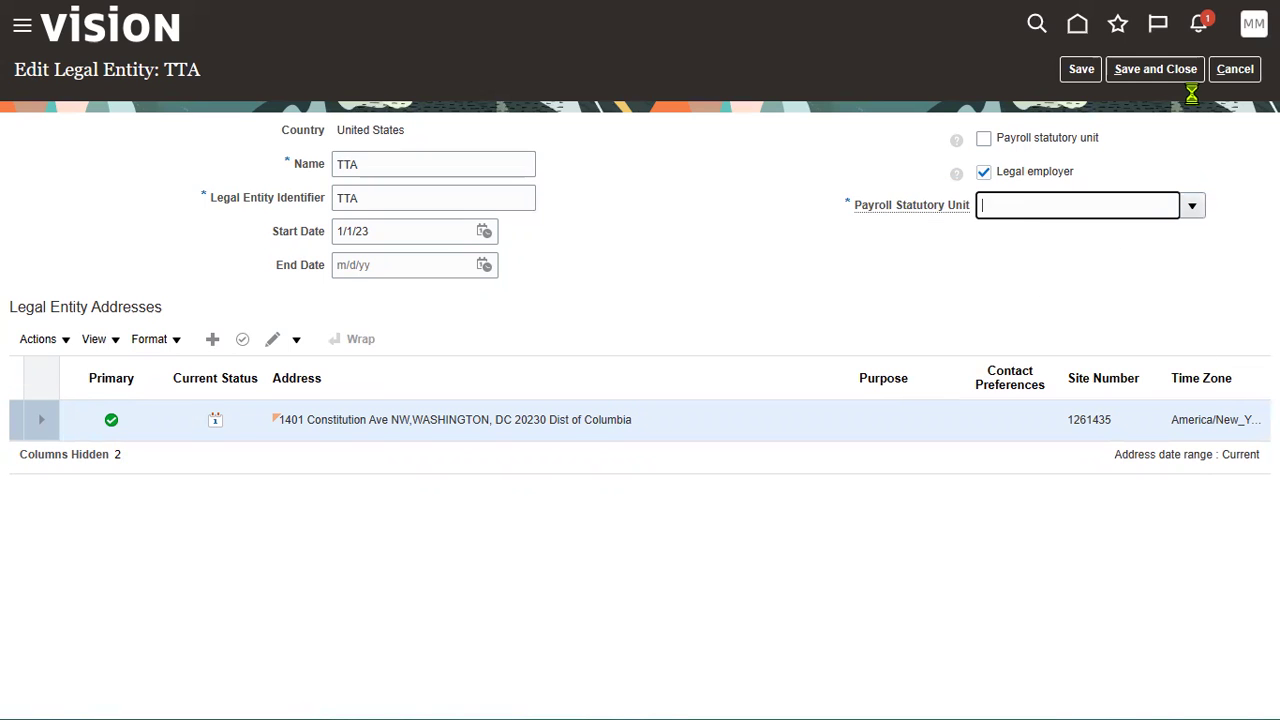
{"action": "left_click", "coordinate": [1165, 72]}
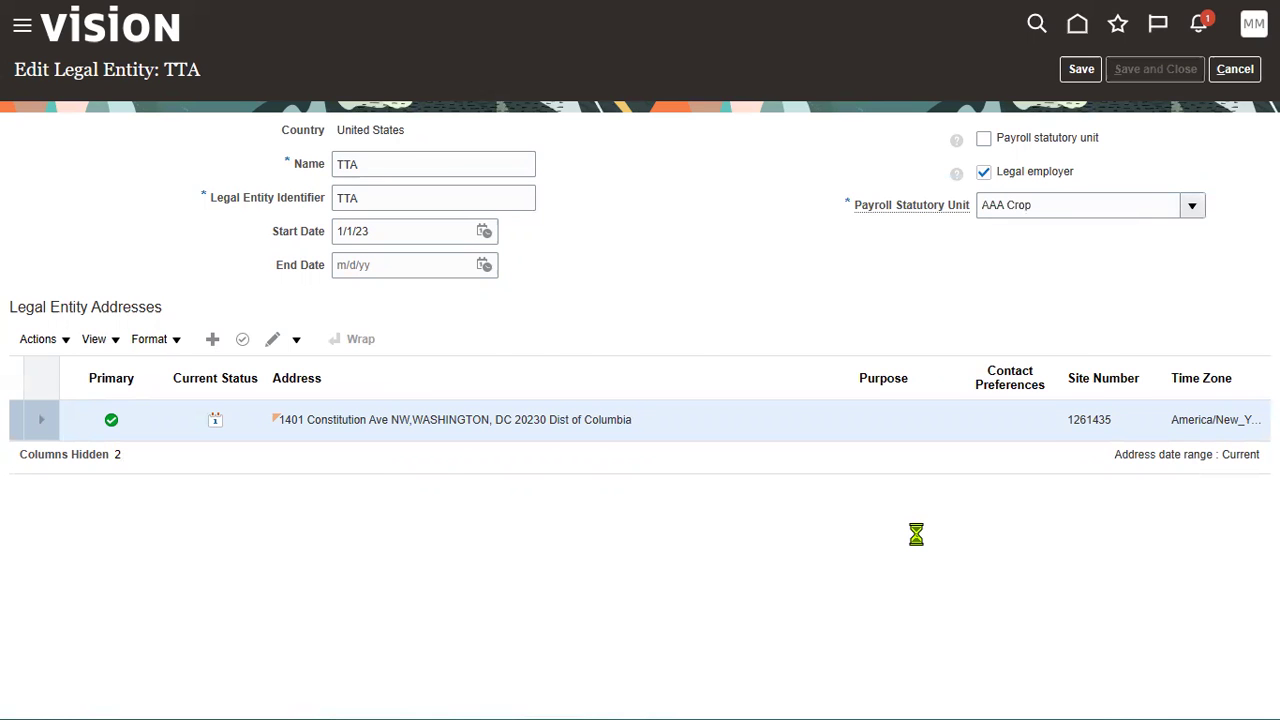
{"action": "left_click", "coordinate": [671, 380]}
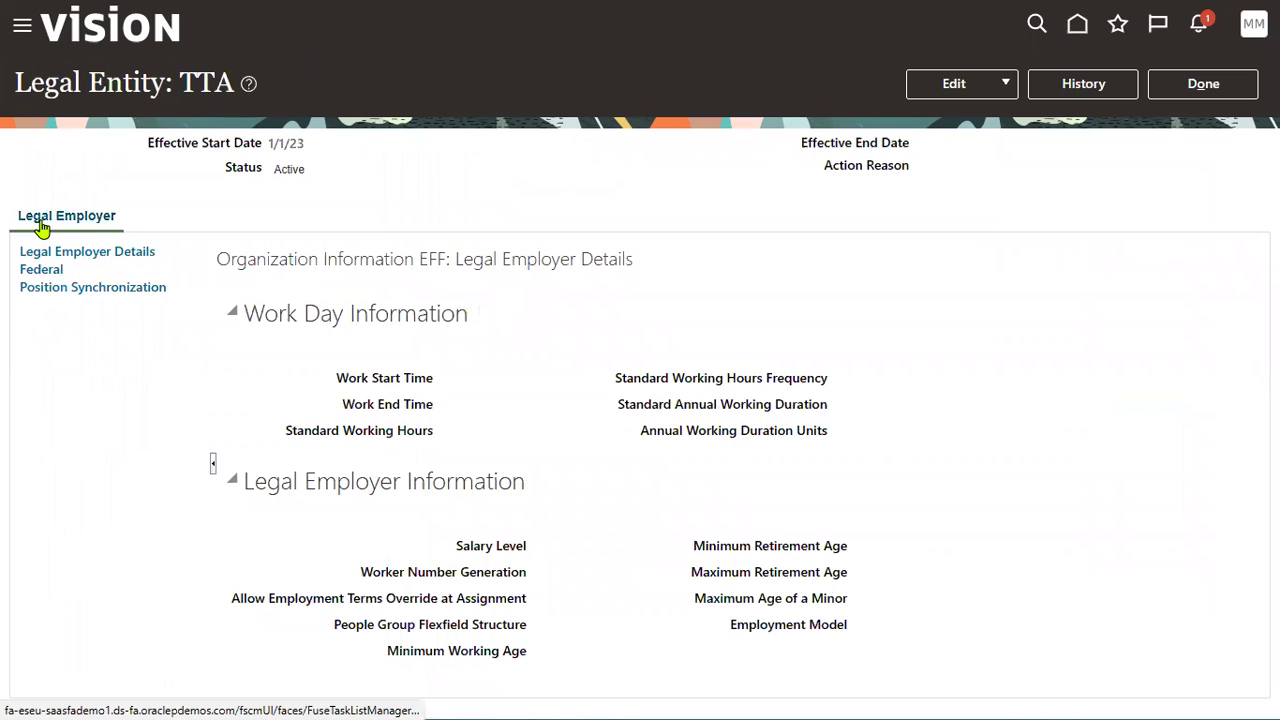
Review TTA's Legal Employer HCM details and leave the page
{"action": "left_click_drag", "start_coordinate": [180, 83], "coordinate": [233, 85]}
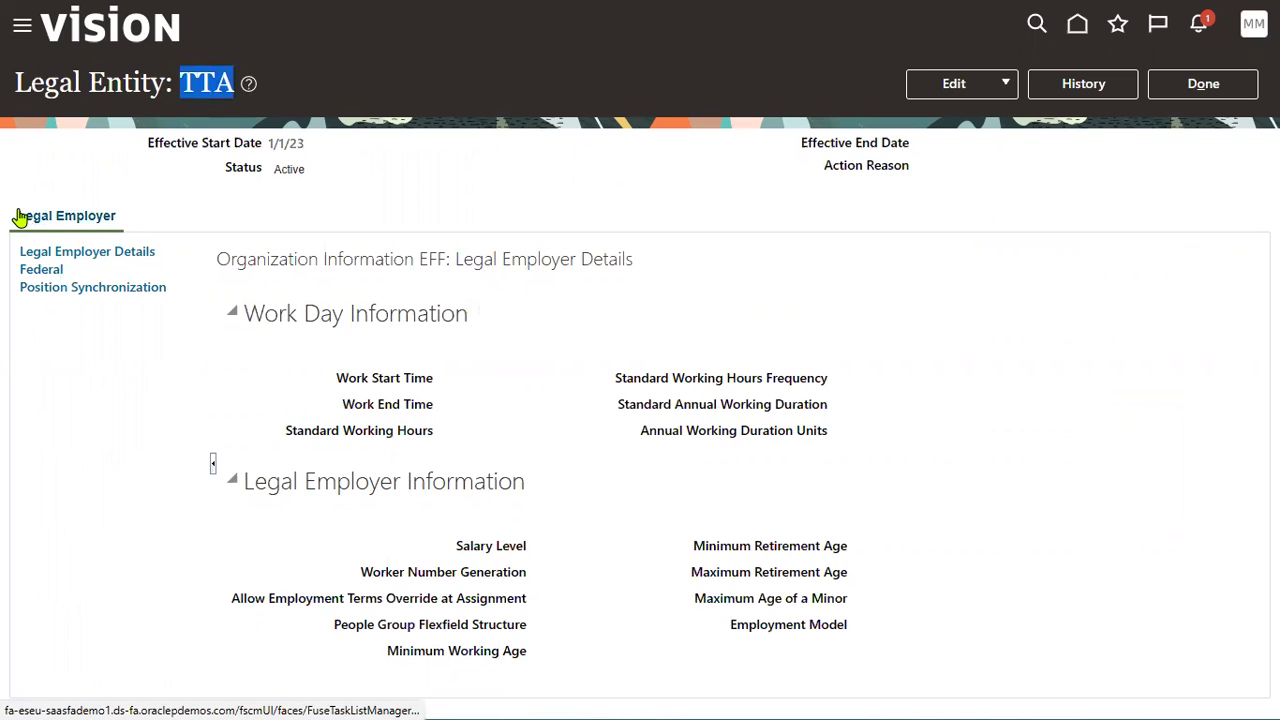
{"action": "left_click", "coordinate": [202, 226]}
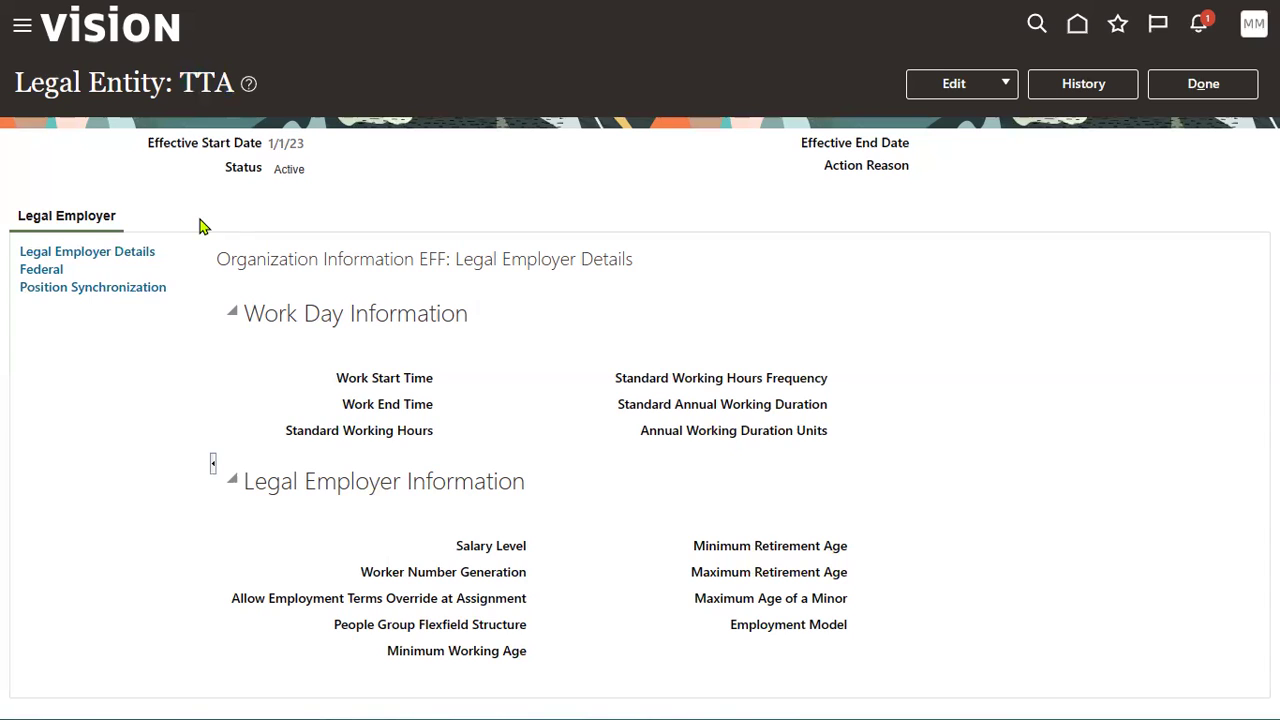
{"action": "left_click_drag", "start_coordinate": [179, 82], "coordinate": [234, 82]}
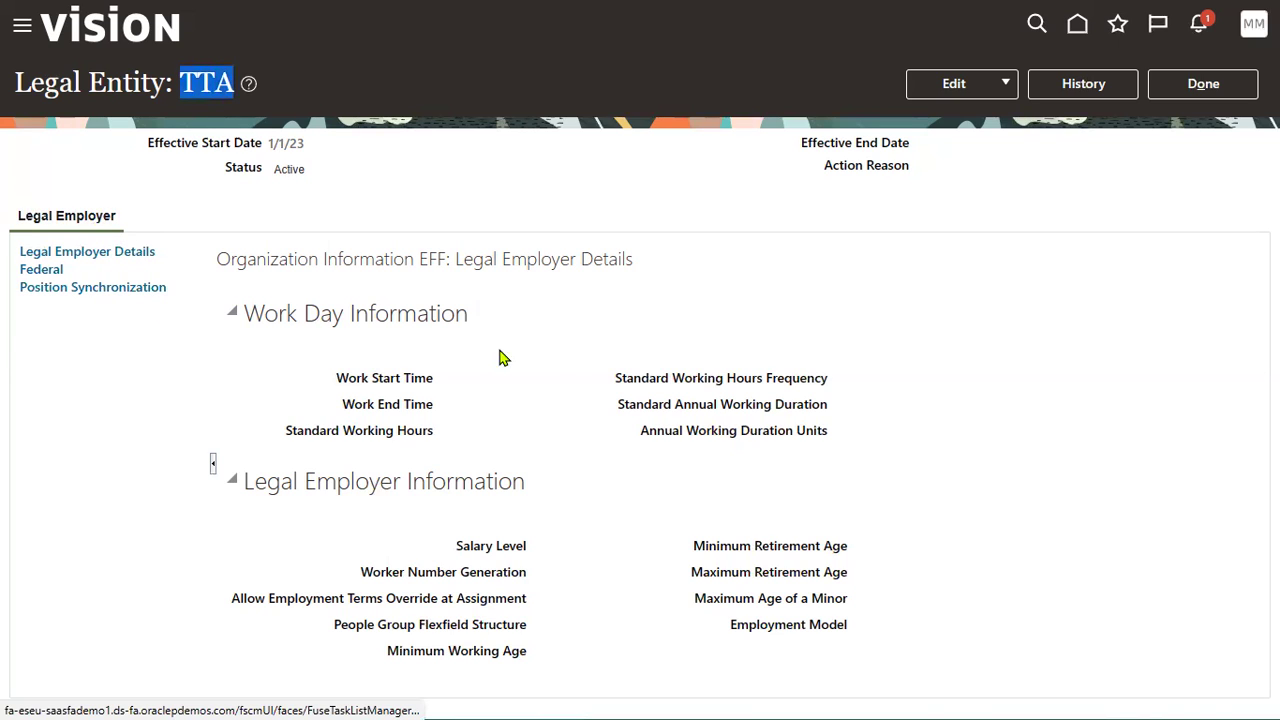
{"action": "left_click", "coordinate": [587, 360]}
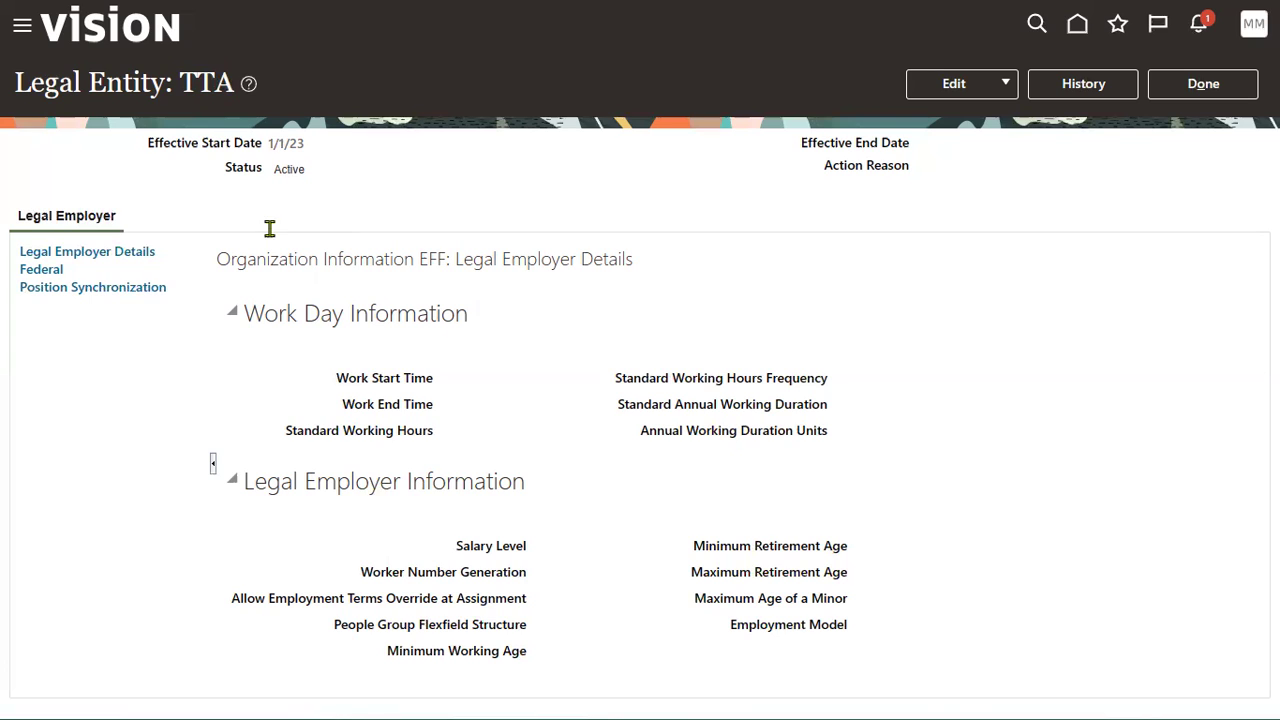
{"action": "double_click", "coordinate": [202, 80]}
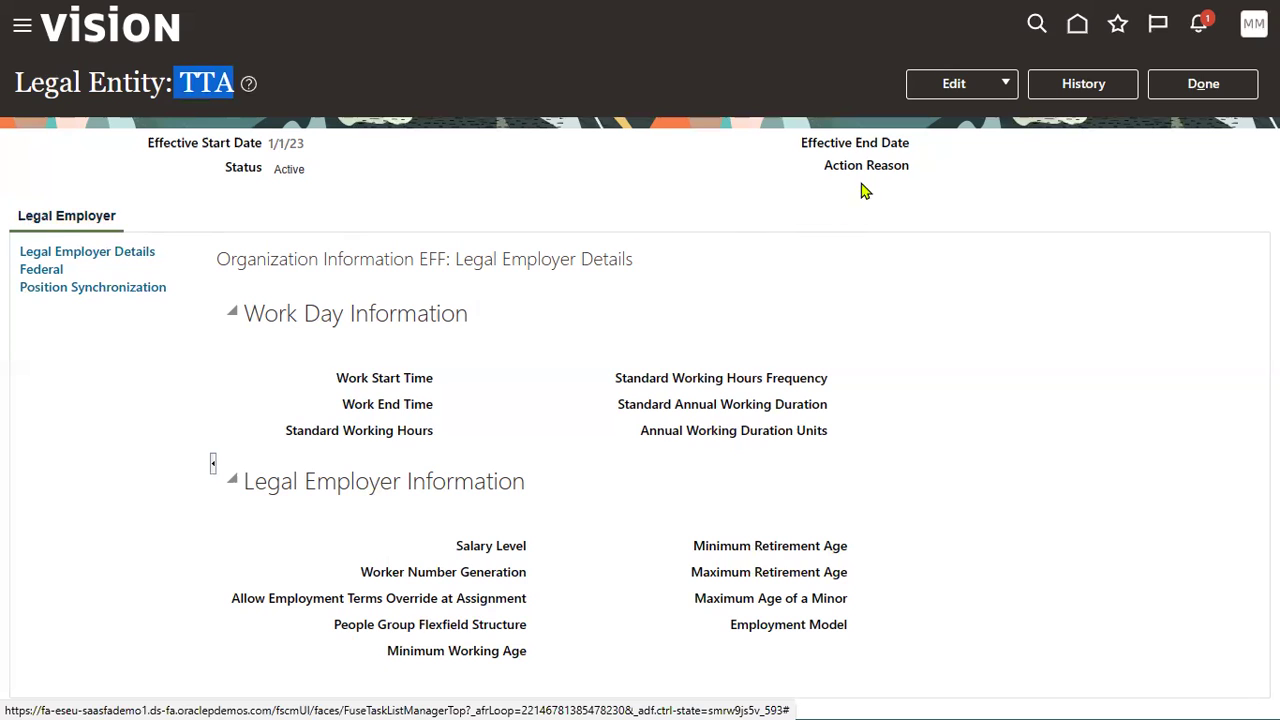
{"action": "left_click", "coordinate": [1200, 88]}
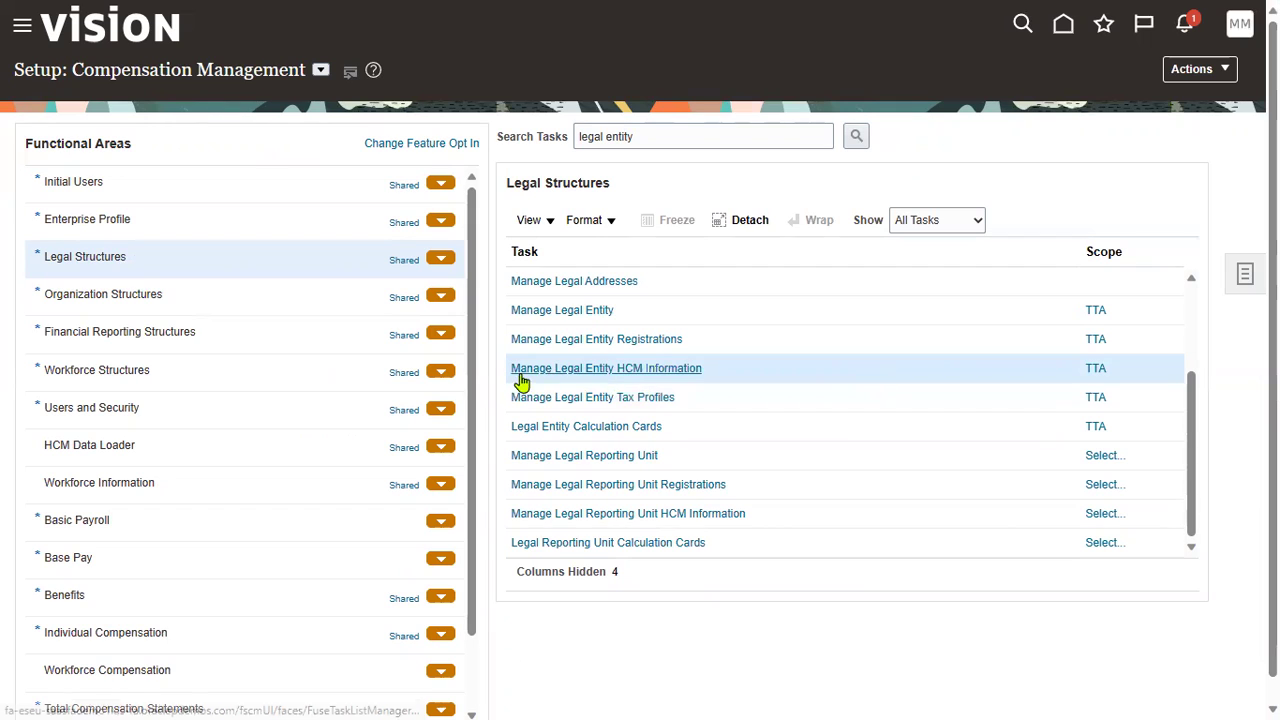
Reopen TTA's HCM information, check the Worker Number Generation setting, and close it
{"action": "left_click", "coordinate": [640, 372]}
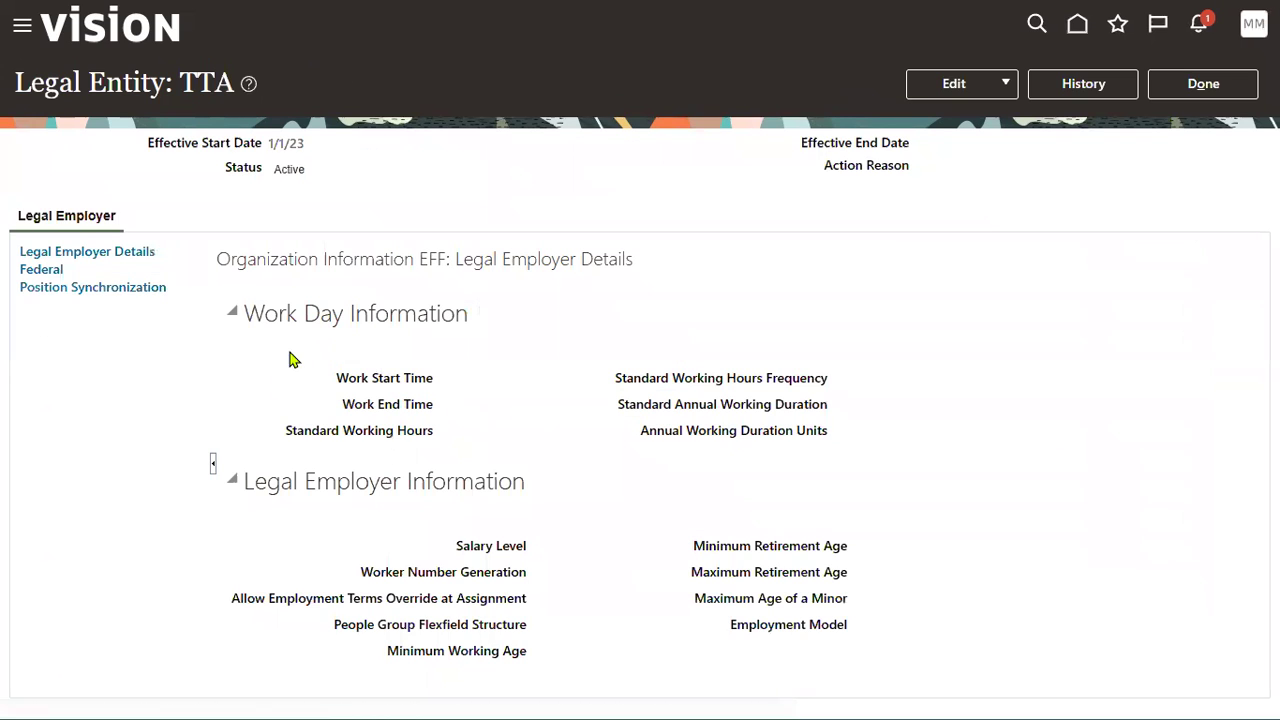
{"action": "left_click_drag", "start_coordinate": [364, 574], "coordinate": [437, 576]}
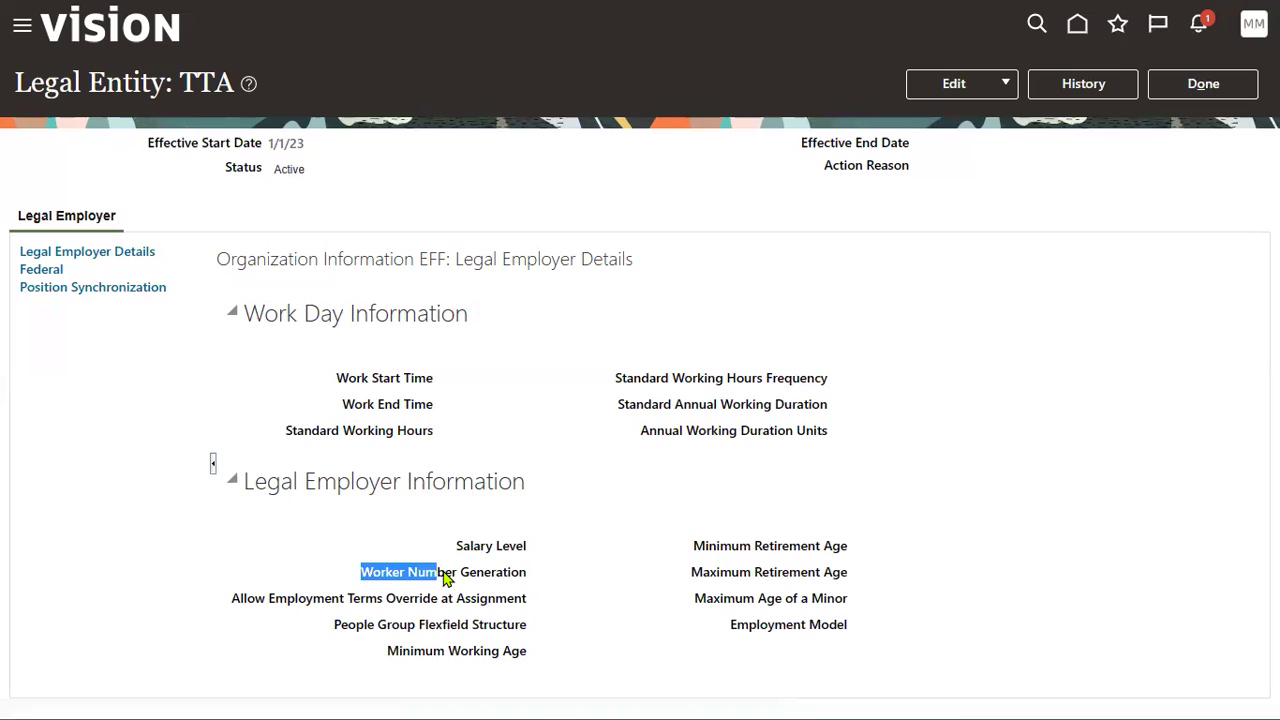
{"action": "left_click", "coordinate": [331, 343]}
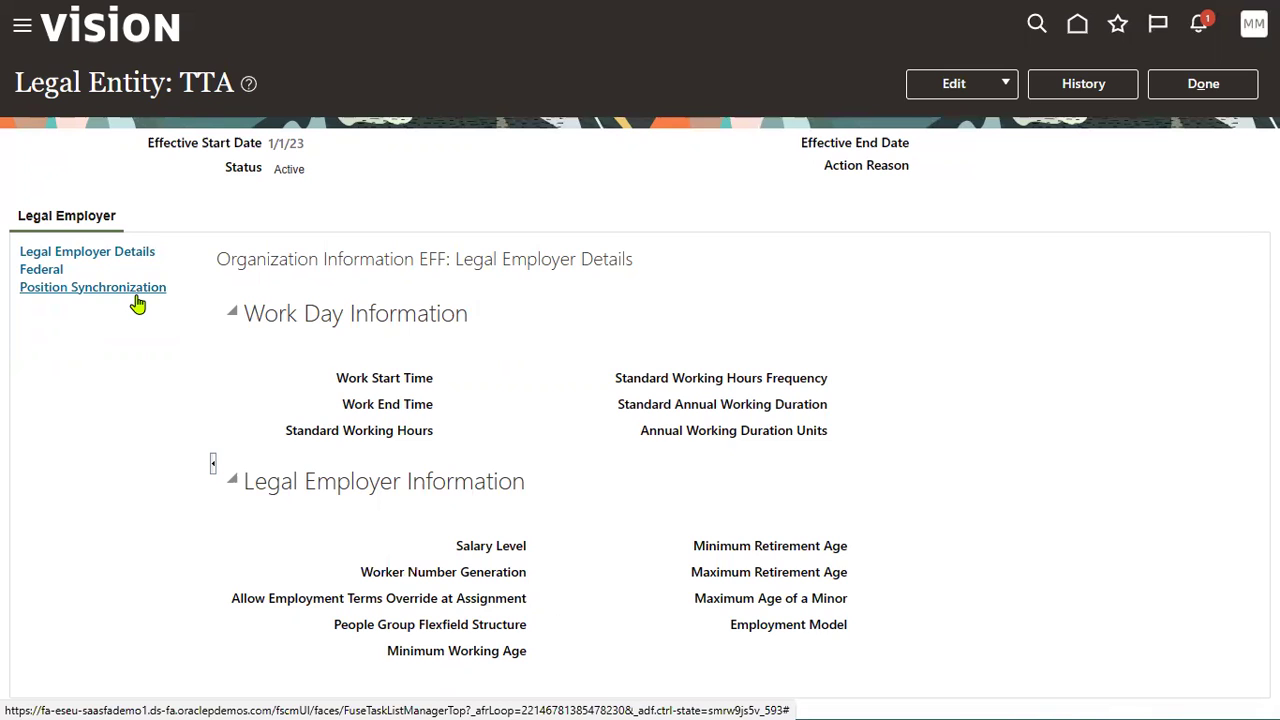
{"action": "left_click", "coordinate": [1203, 84]}
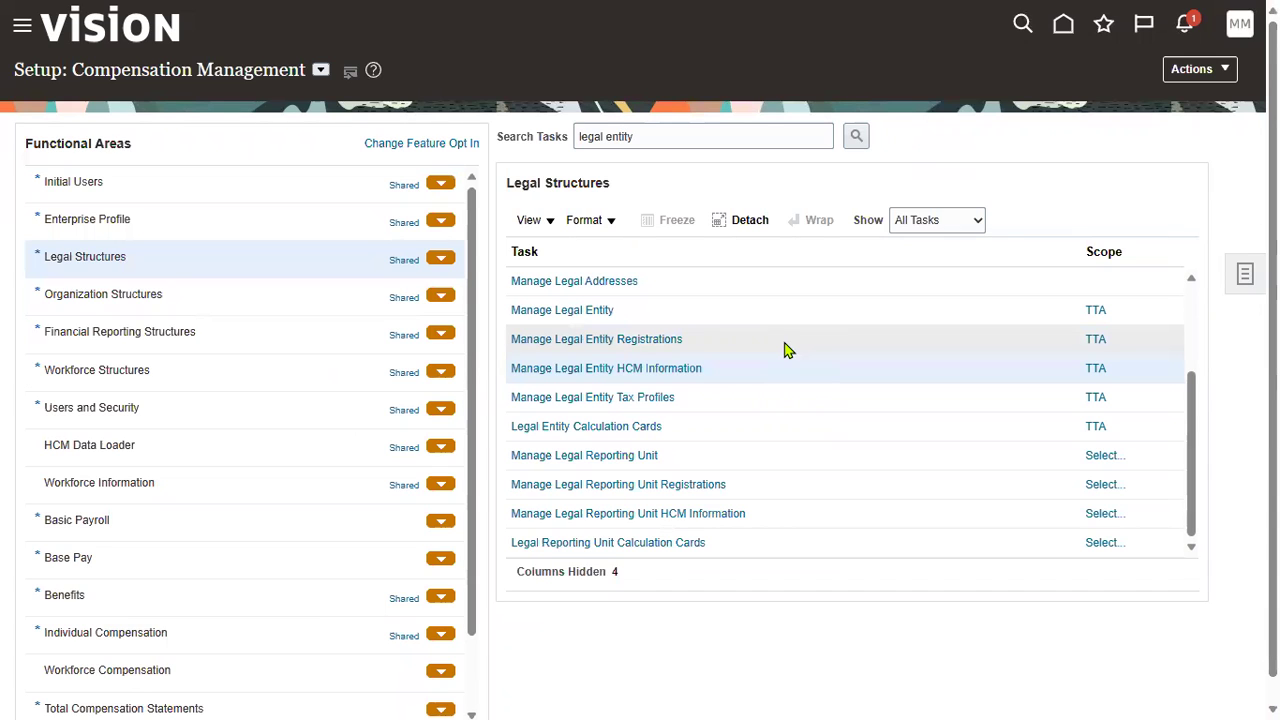
Open Manage Primary Ledgers and name the new ledger 'TATA Ledger', reusing it as the description
{"action": "triple_click", "coordinate": [714, 137]}
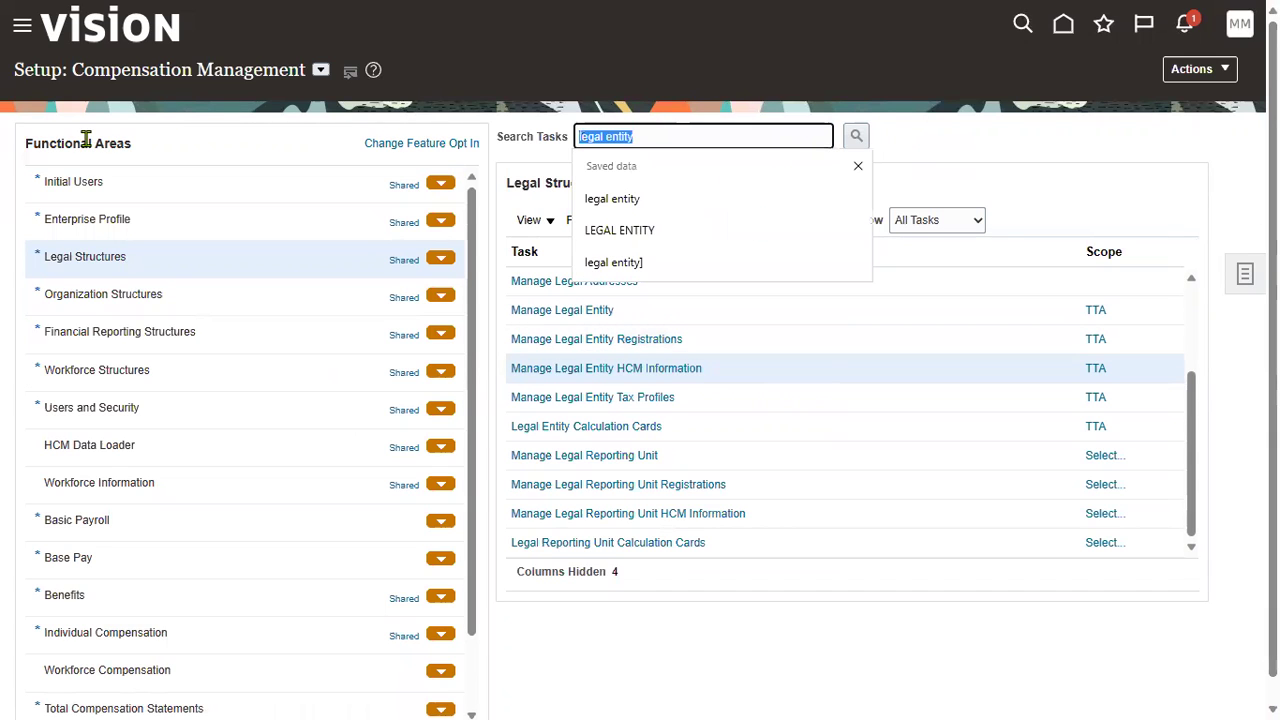
{"action": "type", "text": "primary led"}
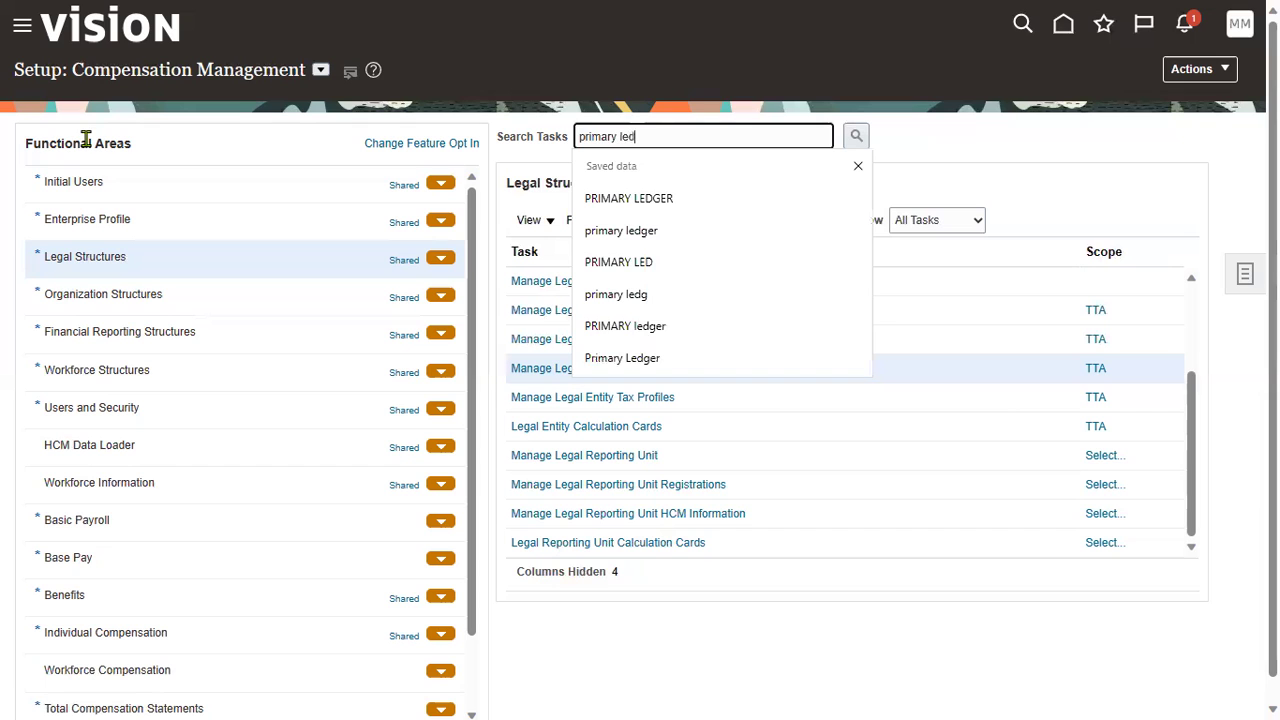
{"action": "type", "text": "ger"}
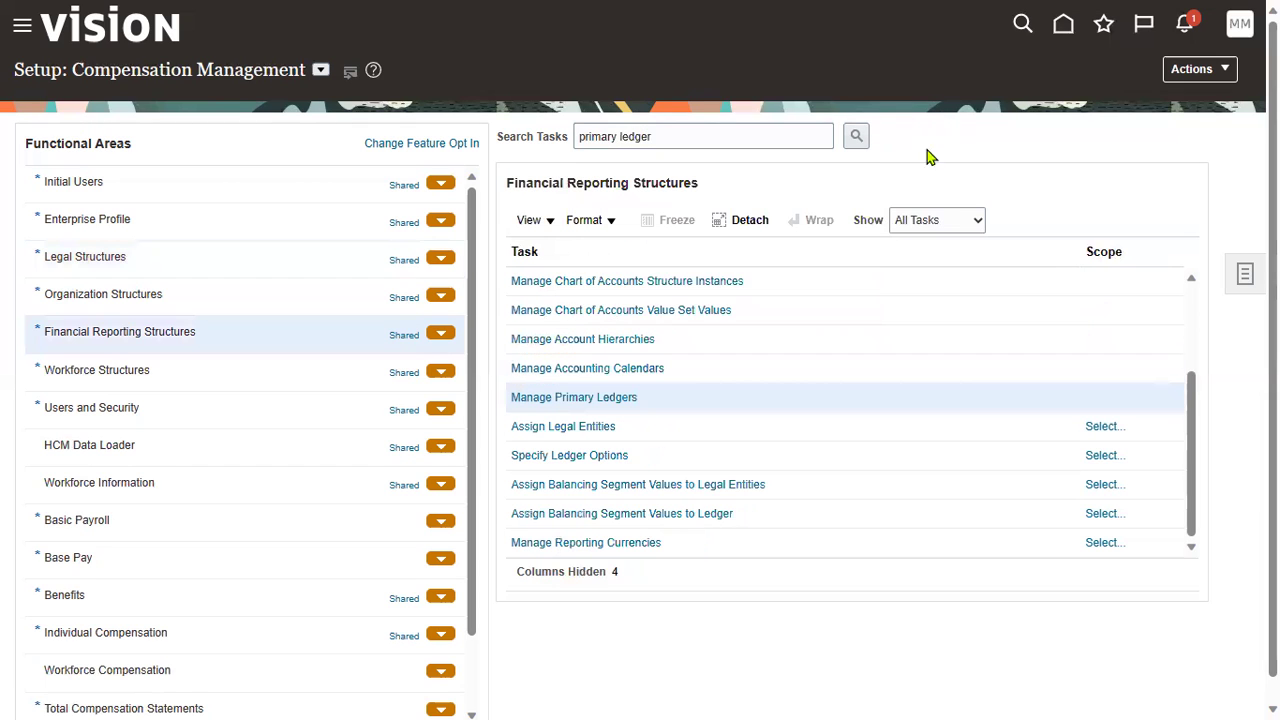
{"action": "left_click", "coordinate": [615, 398]}
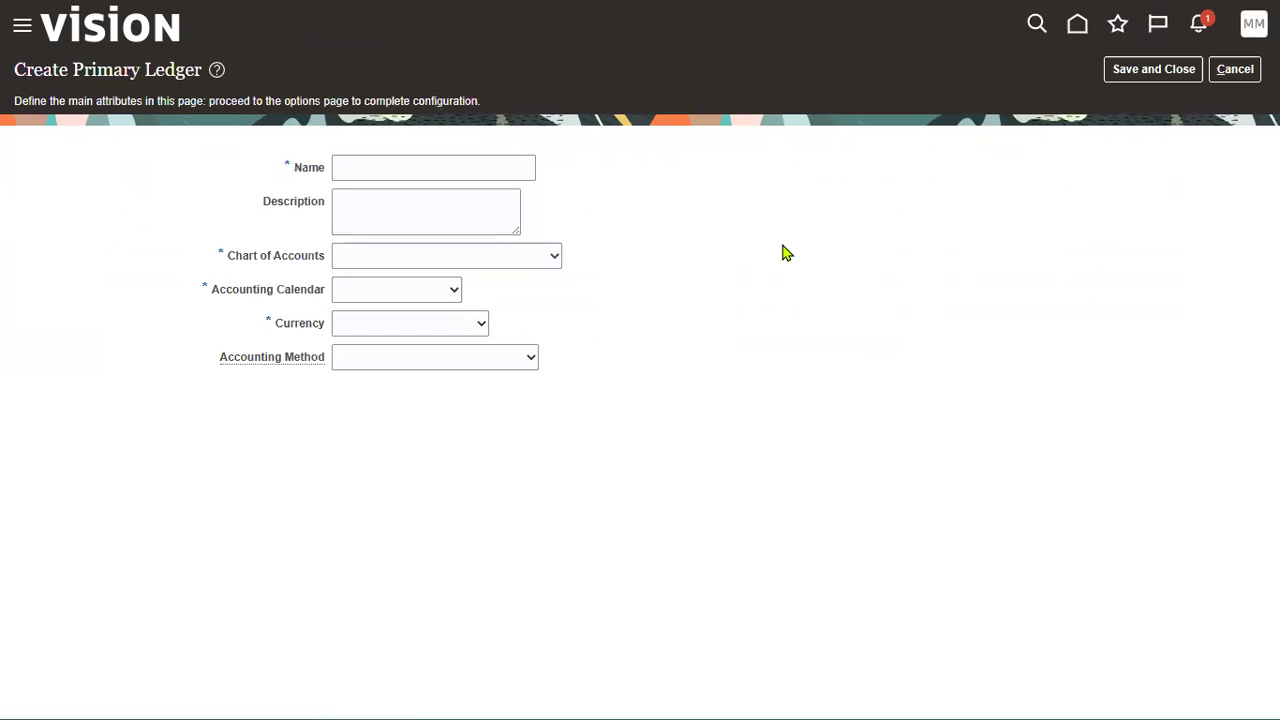
{"action": "left_click", "coordinate": [431, 169]}
{"action": "type", "text": "TAT"}
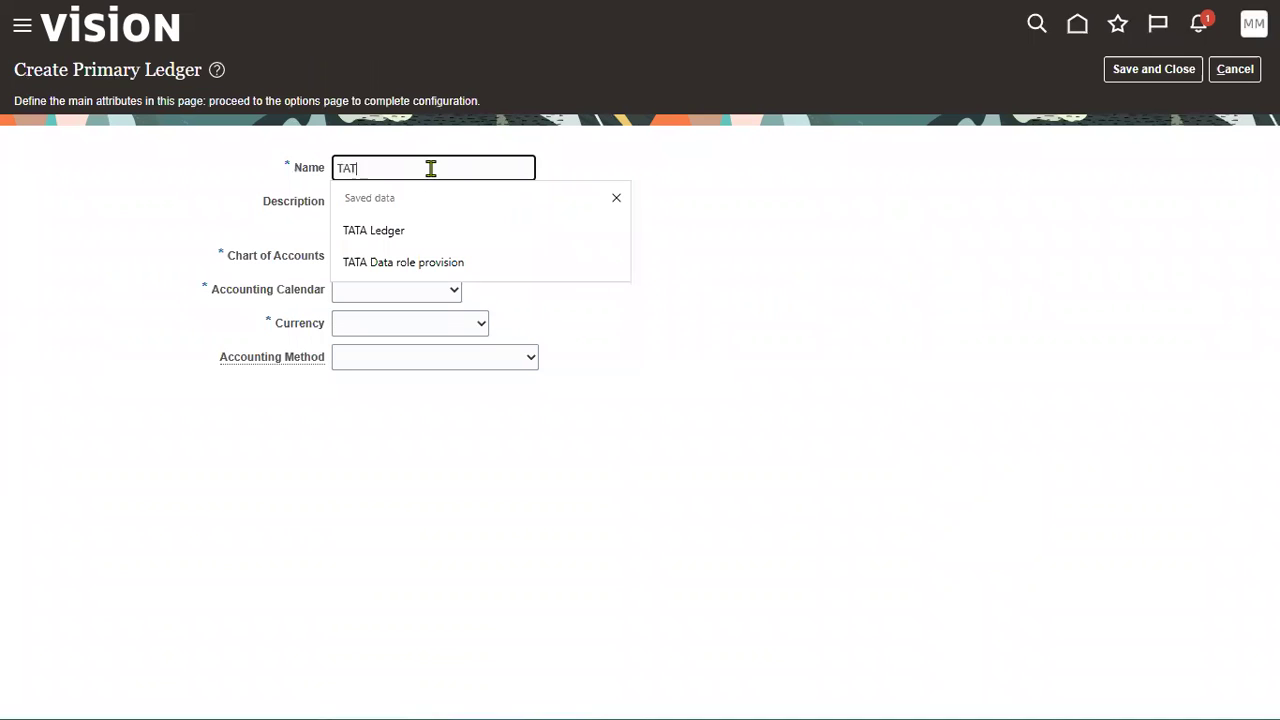
{"action": "type", "text": "A Ledger"}
{"action": "key", "text": "ctrl+a"}
{"action": "key", "text": "ctrl+c"}
{"action": "key", "text": "Tab"}
{"action": "key", "text": "ctrl+v"}
Give the ledger US Chart of Accounts, AccountingMMYY calendar, USD currency and Standard Accrual, then save
{"action": "key", "text": "Tab"}
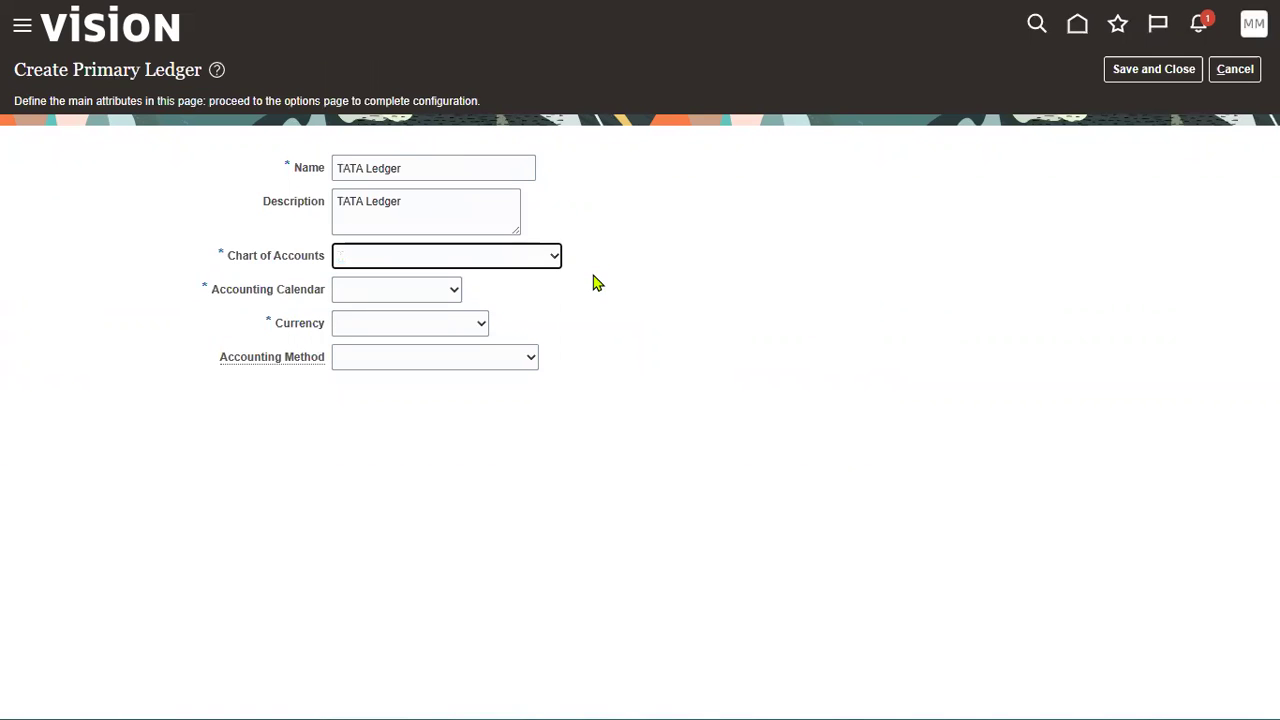
{"action": "key", "text": "Down"}
{"action": "key", "text": "Down"}
{"action": "key", "text": "Up"}
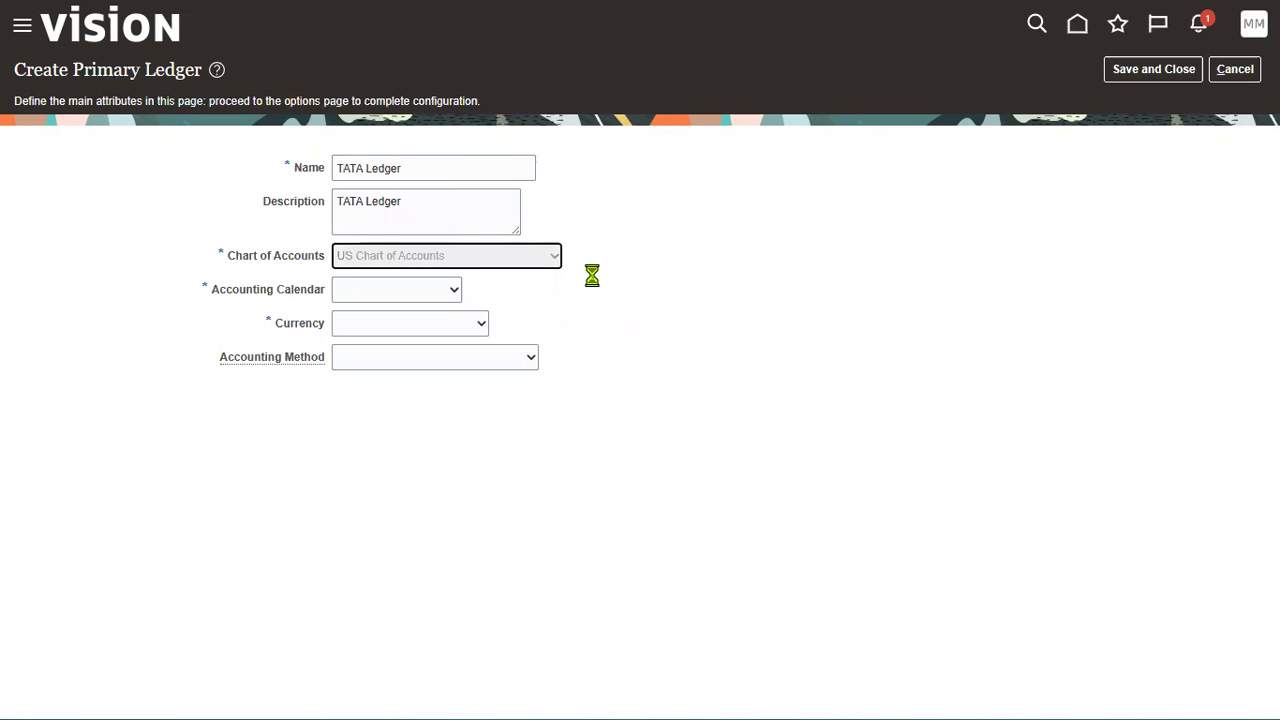
{"action": "key", "text": "Tab"}
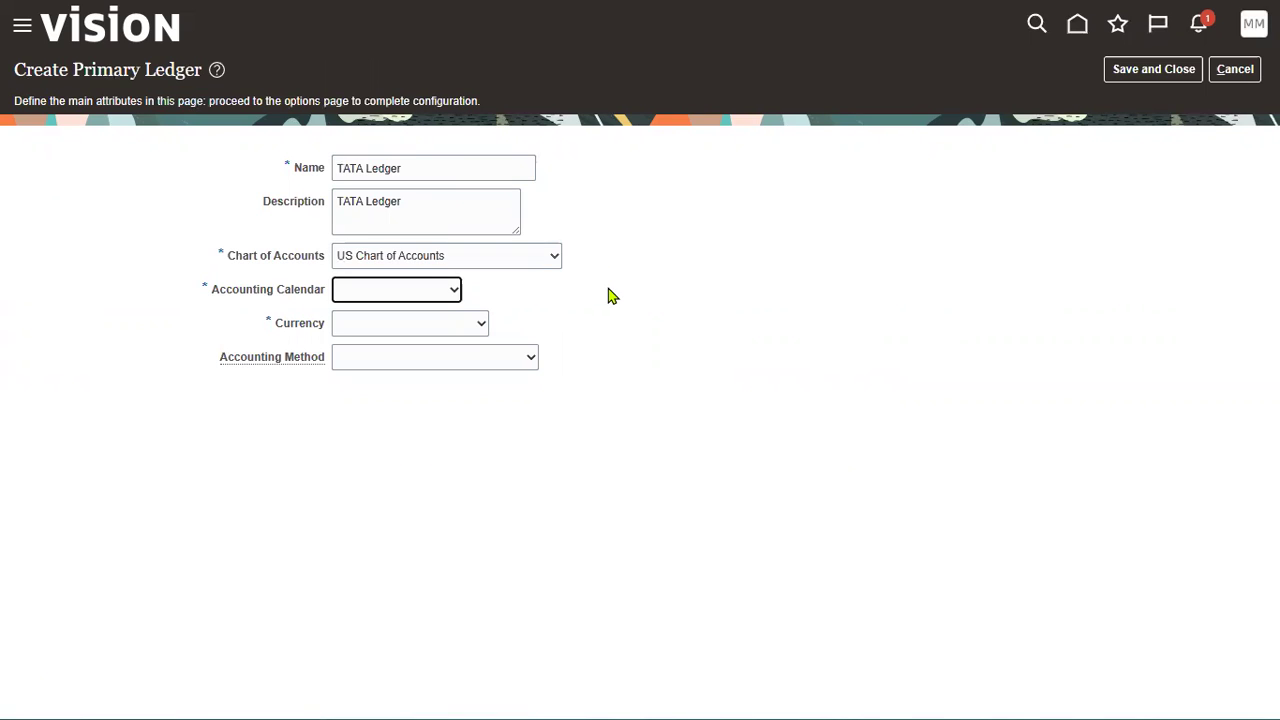
{"action": "left_click", "coordinate": [426, 290]}
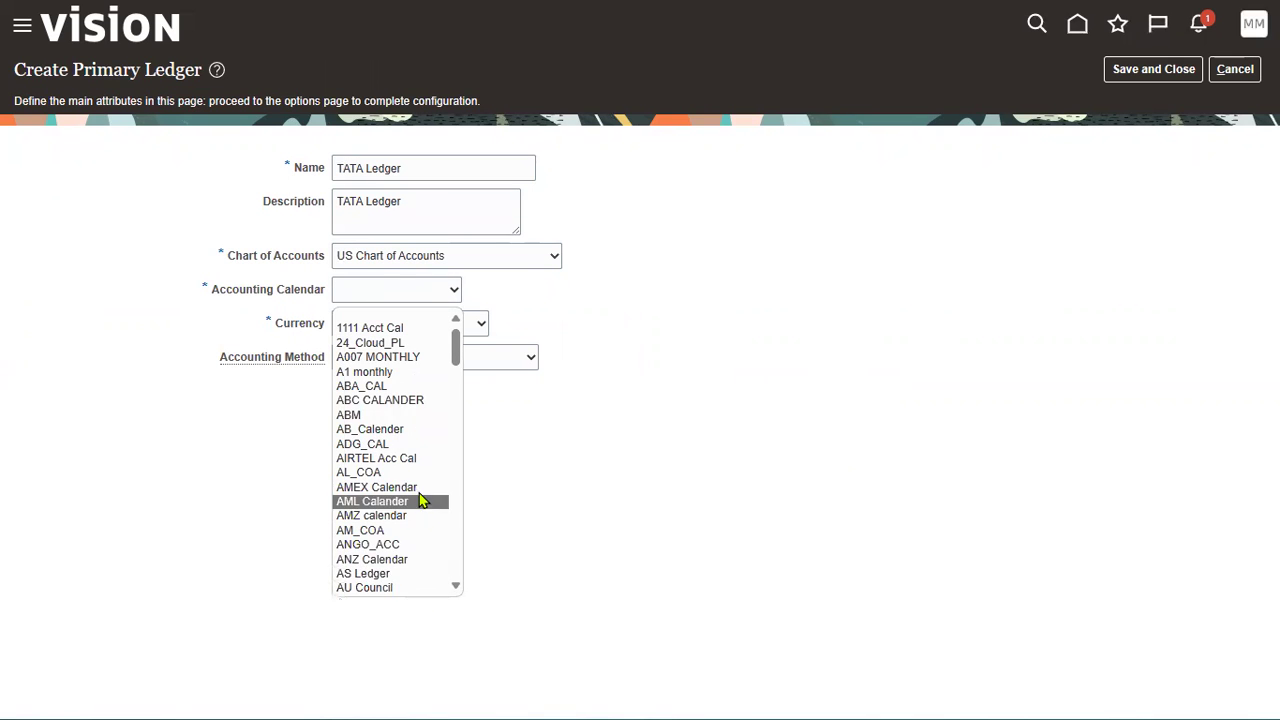
{"action": "scroll", "coordinate": [422, 502], "scroll_direction": "down", "scroll_amount": 3}
{"action": "left_click", "coordinate": [432, 373]}
{"action": "left_click", "coordinate": [432, 324]}
{"action": "left_click", "coordinate": [418, 364]}
{"action": "left_click", "coordinate": [474, 360]}
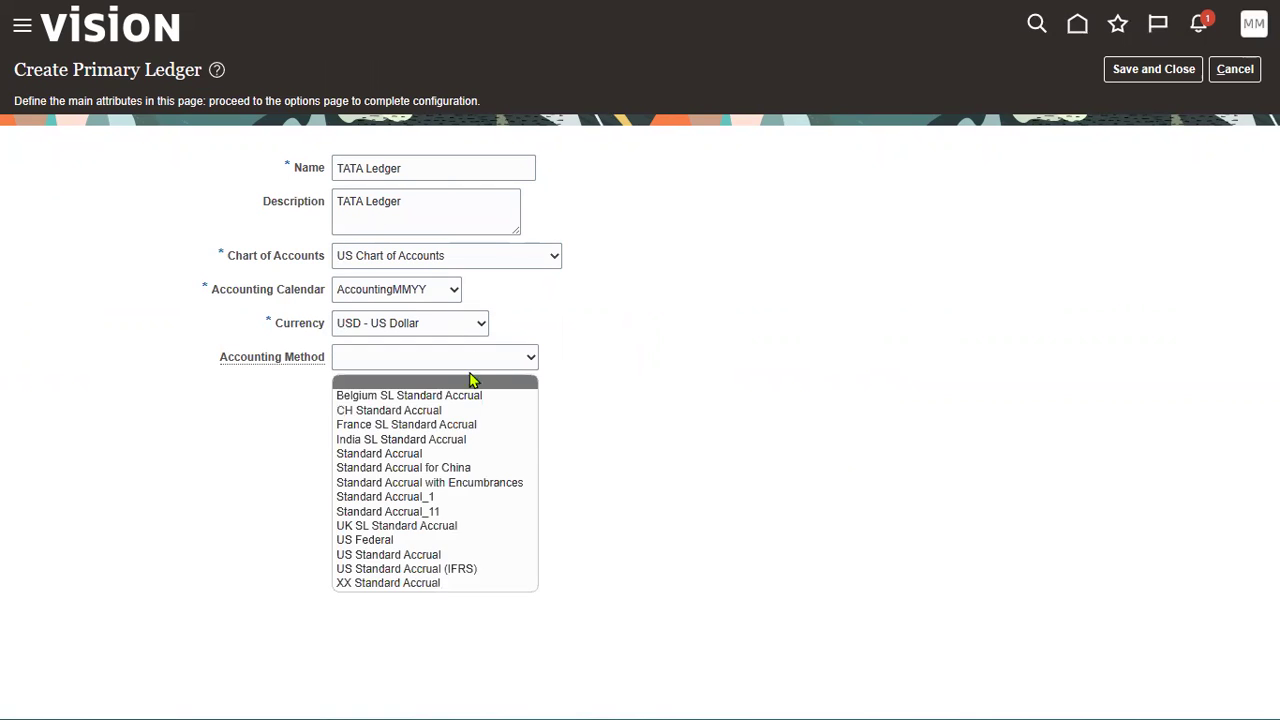
{"action": "left_click", "coordinate": [450, 456]}
{"action": "left_click", "coordinate": [1166, 74]}
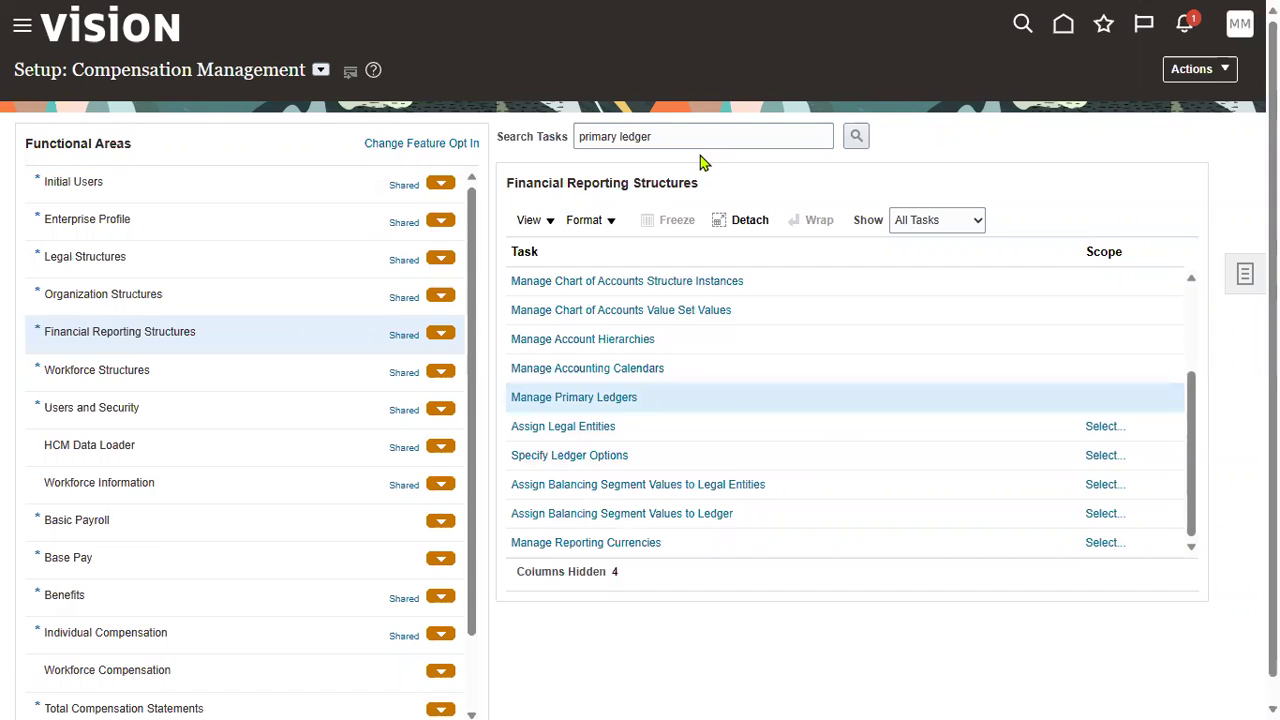
Scope the Assign Legal Entities task by primary ledger using Select and Add, then go to the task
{"action": "left_click", "coordinate": [720, 428]}
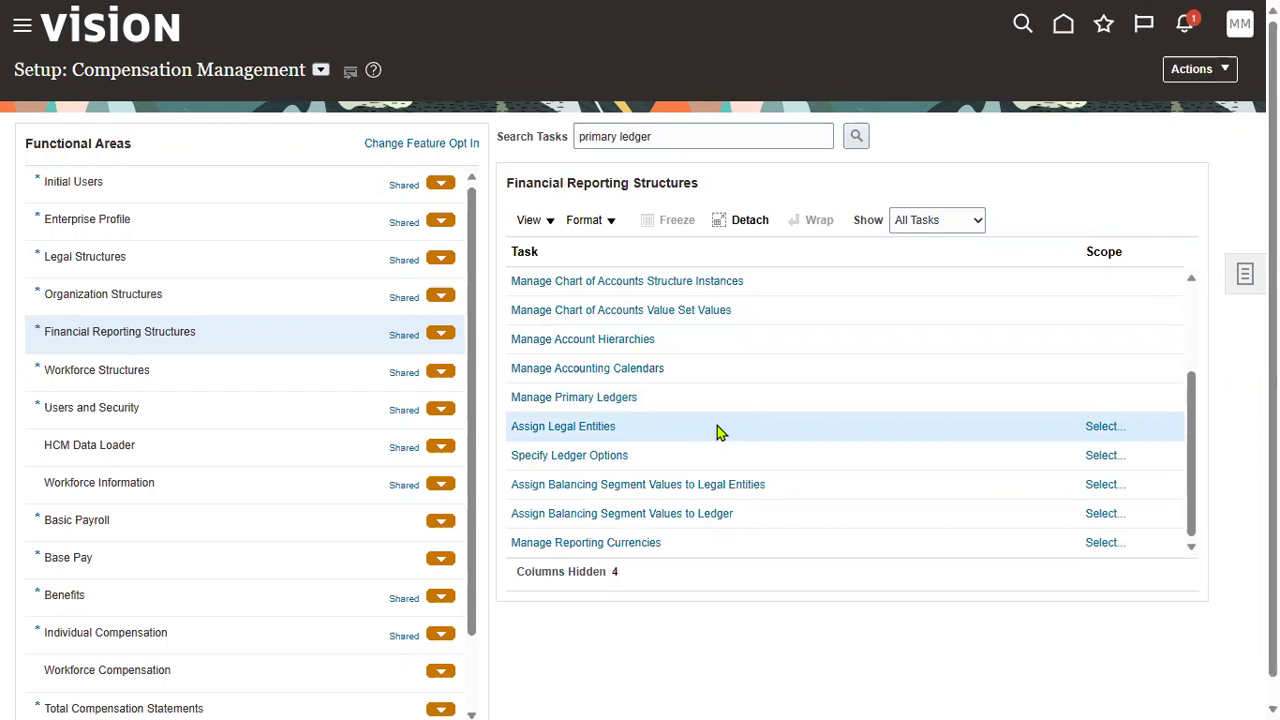
{"action": "left_click", "coordinate": [1100, 427]}
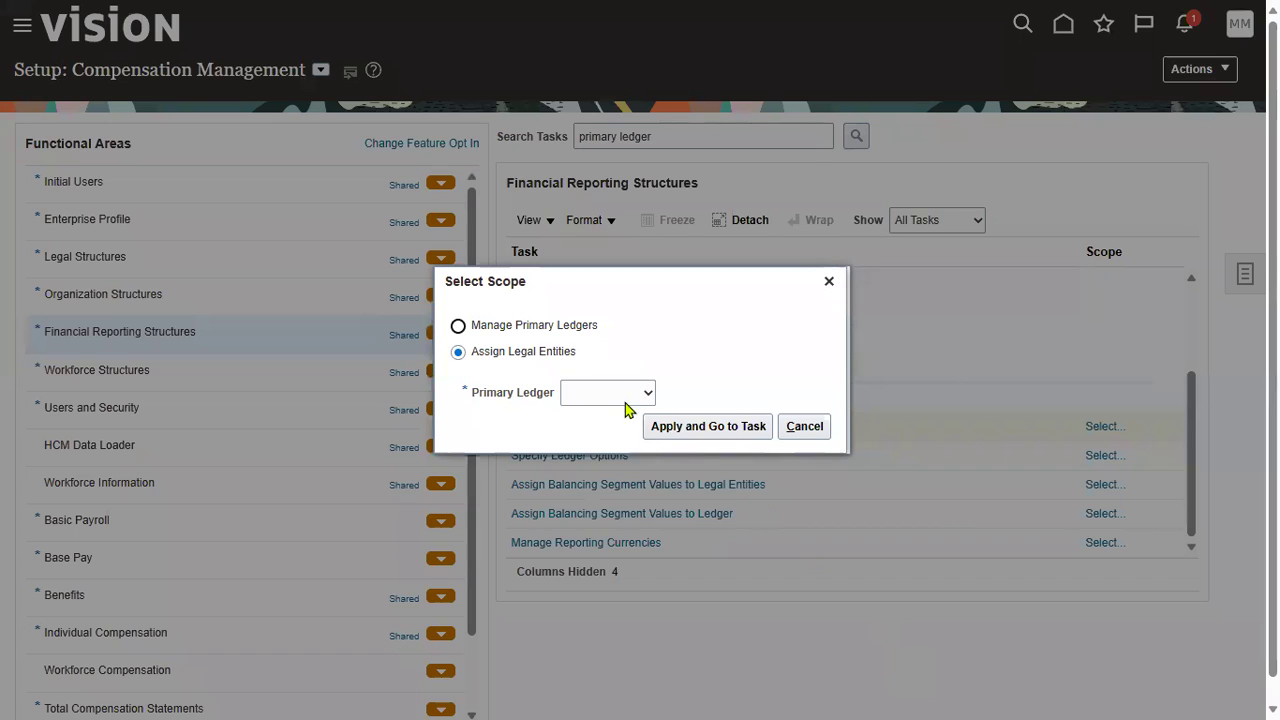
{"action": "left_click", "coordinate": [634, 400]}
{"action": "left_click", "coordinate": [606, 447]}
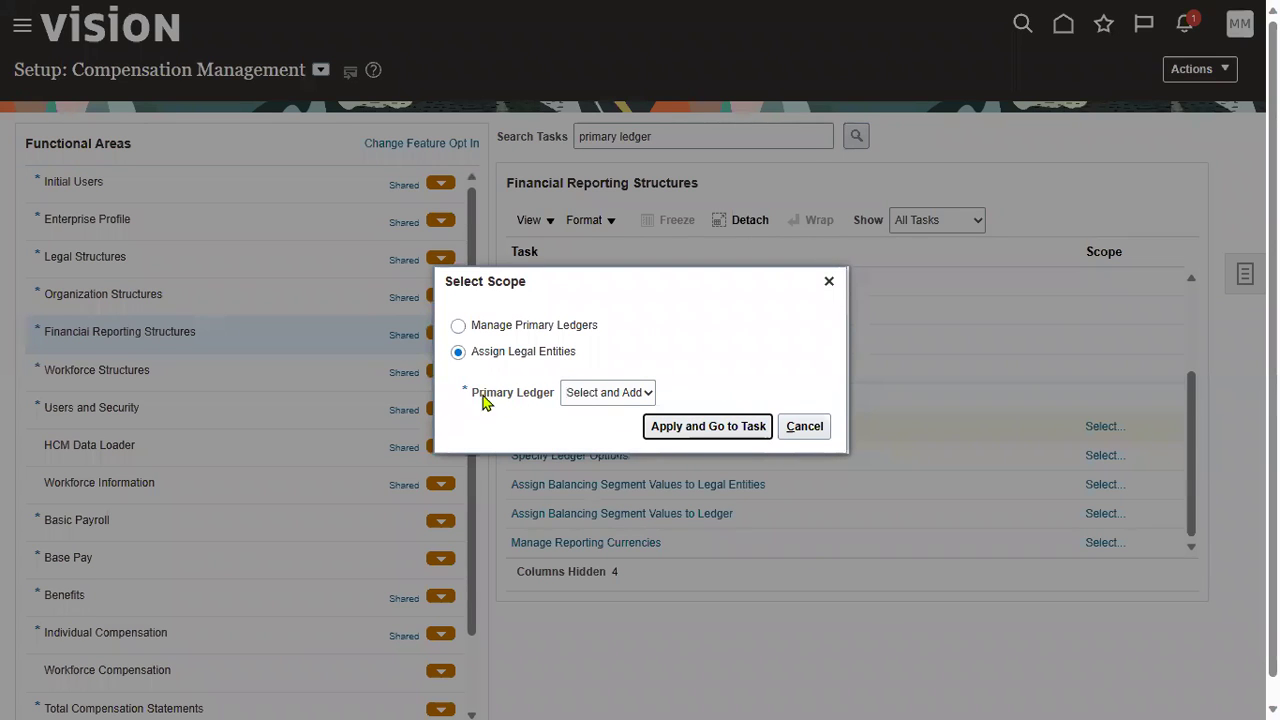
{"action": "left_click", "coordinate": [742, 434]}
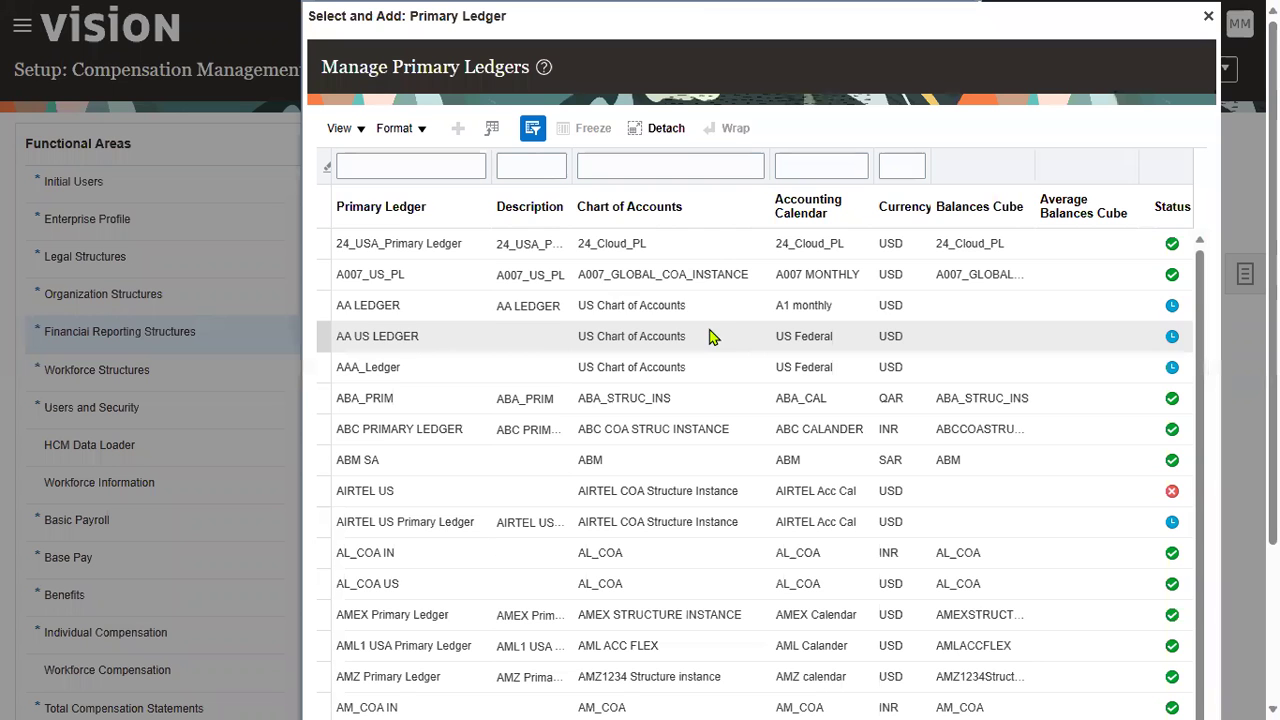
Filter the primary ledgers to TATA Ledger and confirm it as the task scope
{"action": "left_click", "coordinate": [433, 166]}
{"action": "type", "text": "TATA Ledger"}
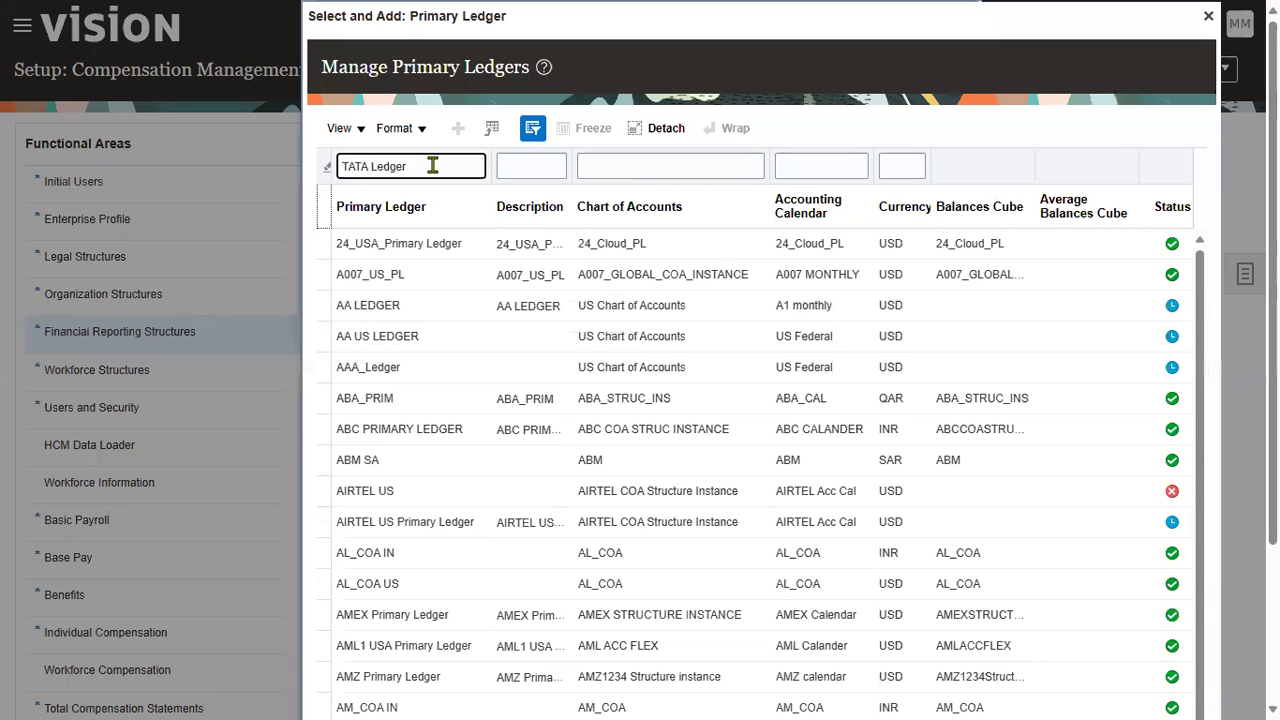
{"action": "key", "text": "Return"}
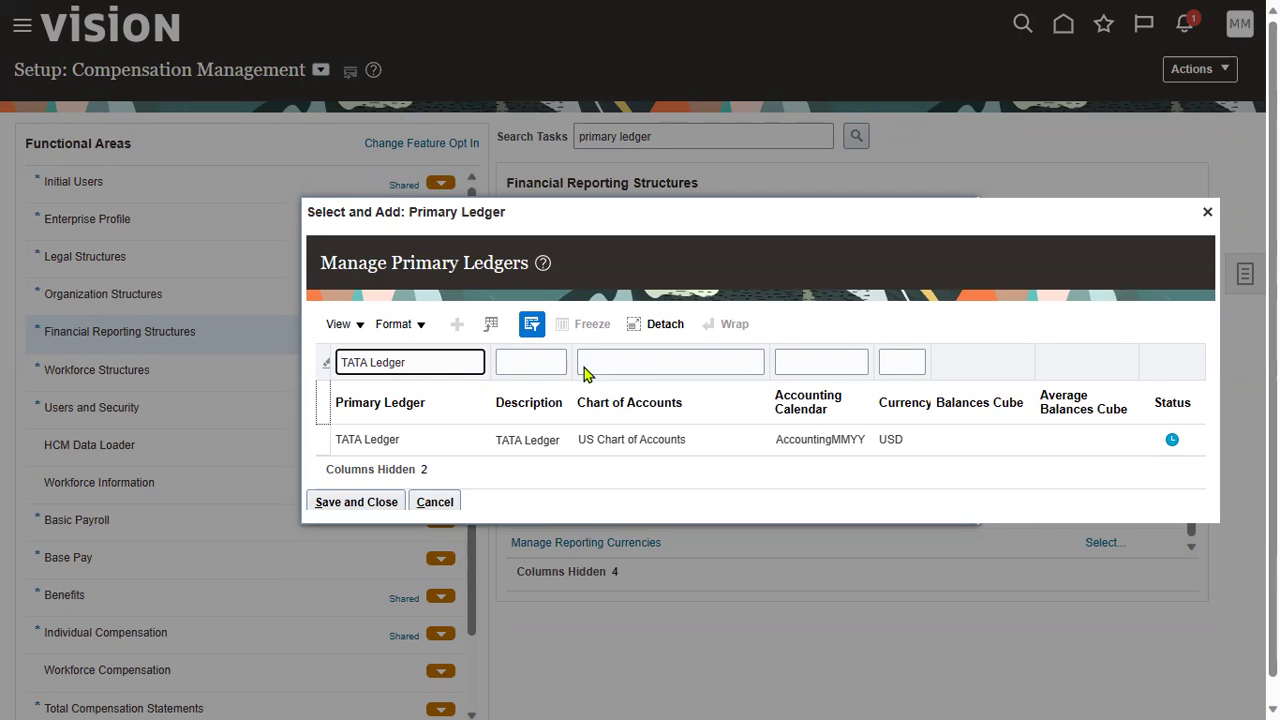
{"action": "left_click", "coordinate": [531, 323]}
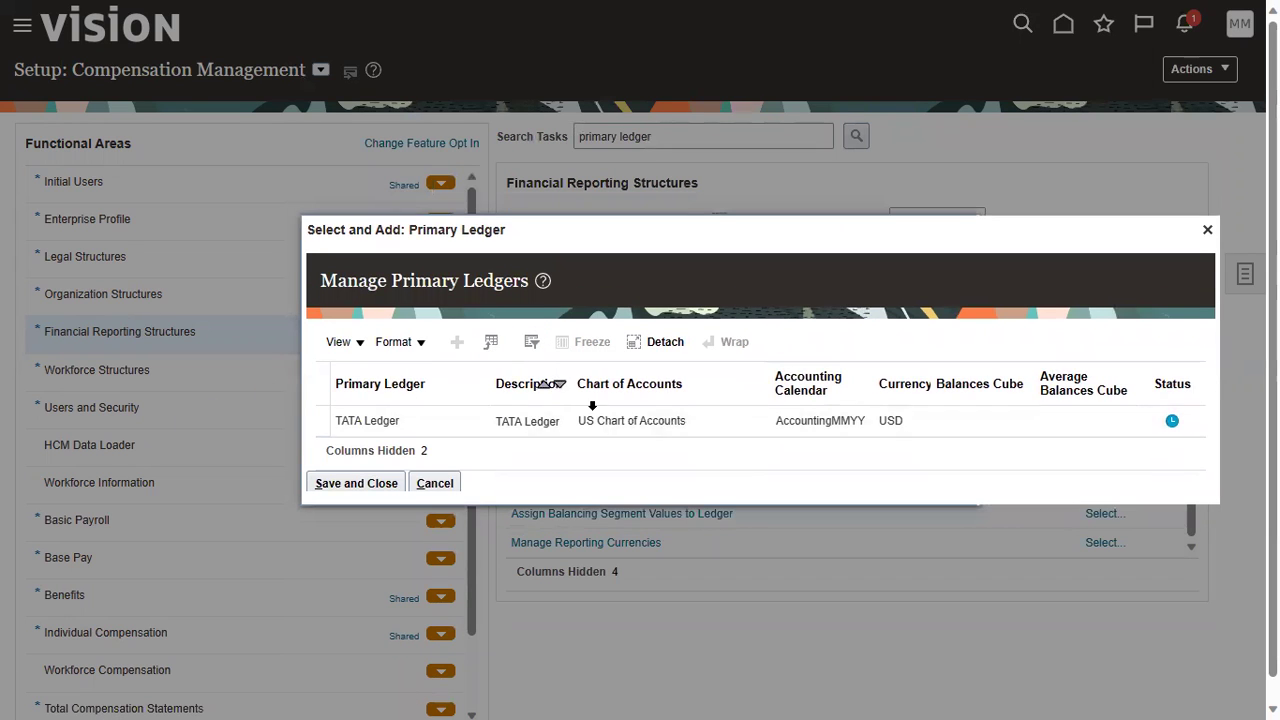
{"action": "left_click", "coordinate": [531, 343]}
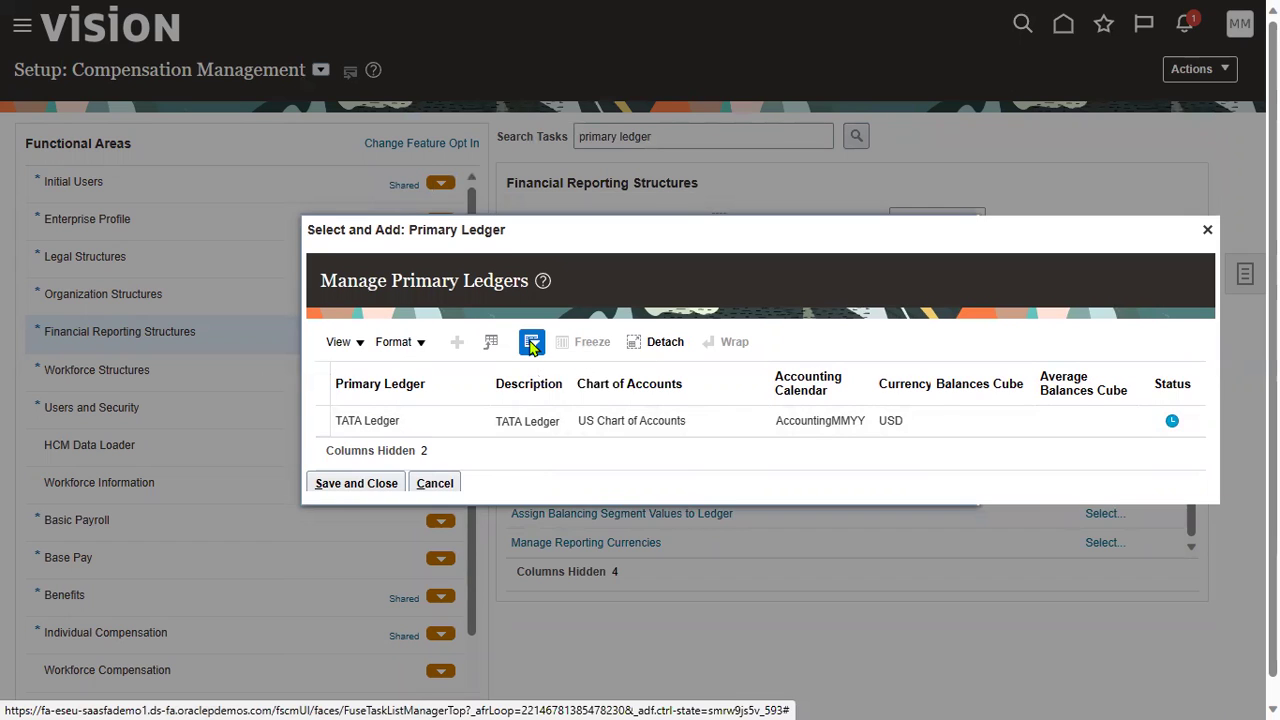
{"action": "left_click", "coordinate": [438, 362]}
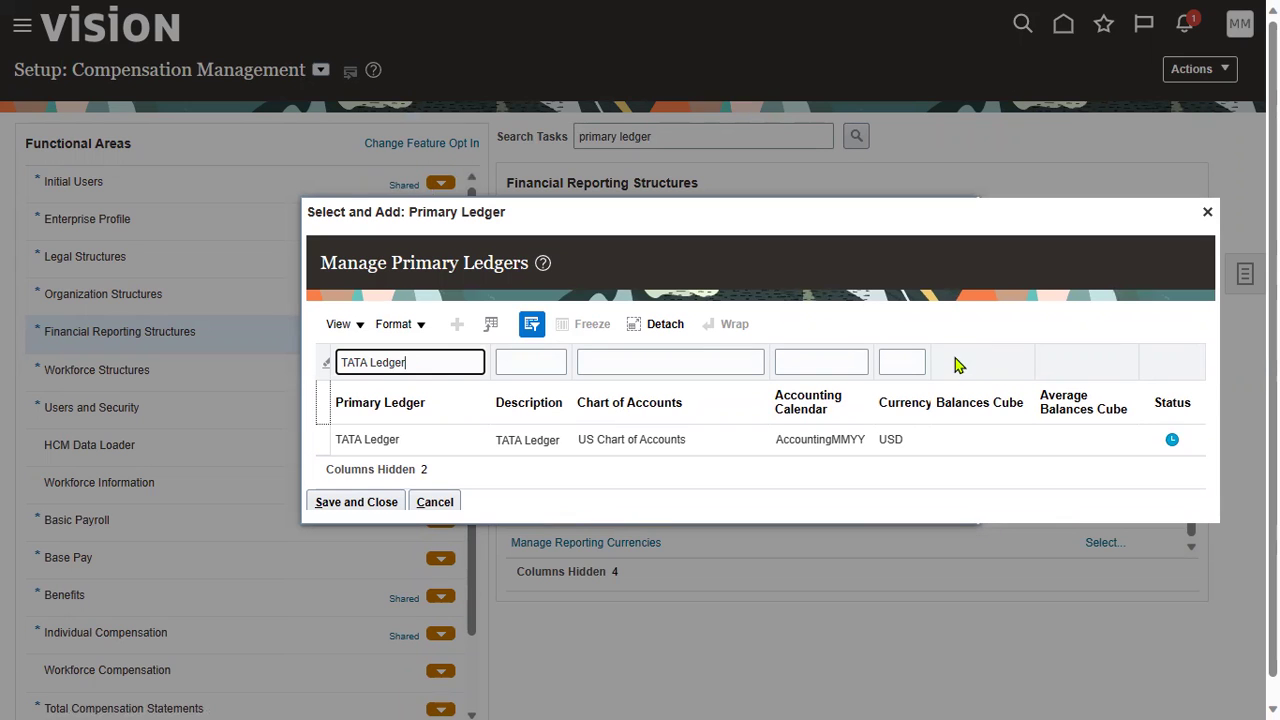
{"action": "left_click", "coordinate": [425, 441]}
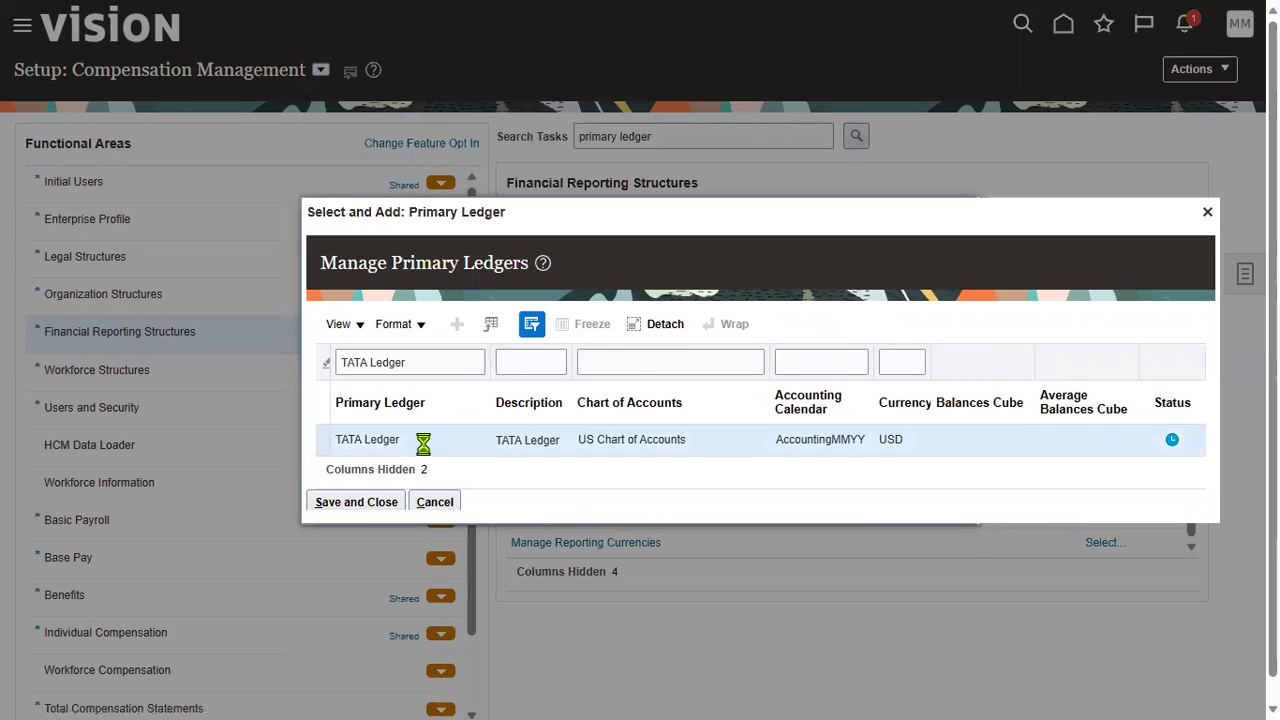
{"action": "left_click", "coordinate": [370, 502]}
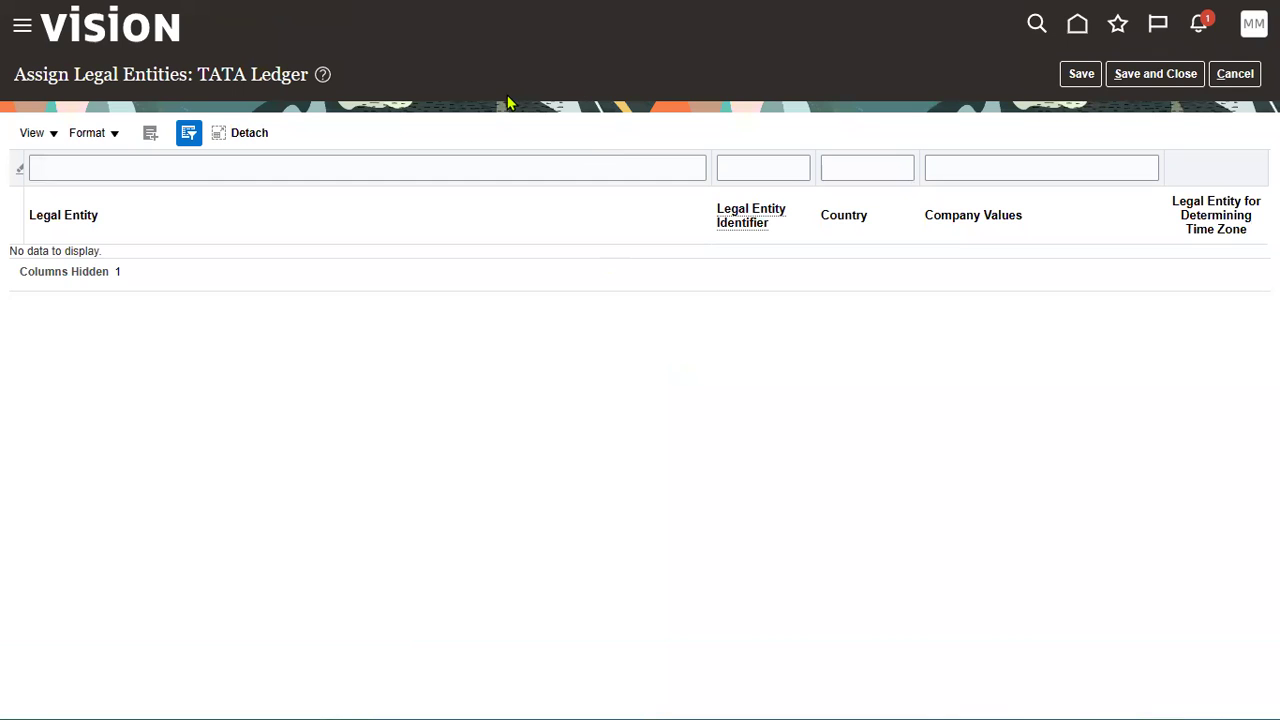
Add a row and assign legal entity TATA_NY_CORP_LE, found by searching 'TATA', to TATA Ledger
{"action": "mouse_move", "coordinate": [190, 50]}
{"action": "left_mouse_down"}
{"action": "mouse_move", "coordinate": [266, 94]}
{"action": "mouse_move", "coordinate": [240, 48]}
{"action": "left_mouse_up"}
{"action": "mouse_move", "coordinate": [124, 101]}
{"action": "left_mouse_down"}
{"action": "mouse_move", "coordinate": [166, 146]}
{"action": "mouse_move", "coordinate": [128, 106]}
{"action": "left_mouse_up"}
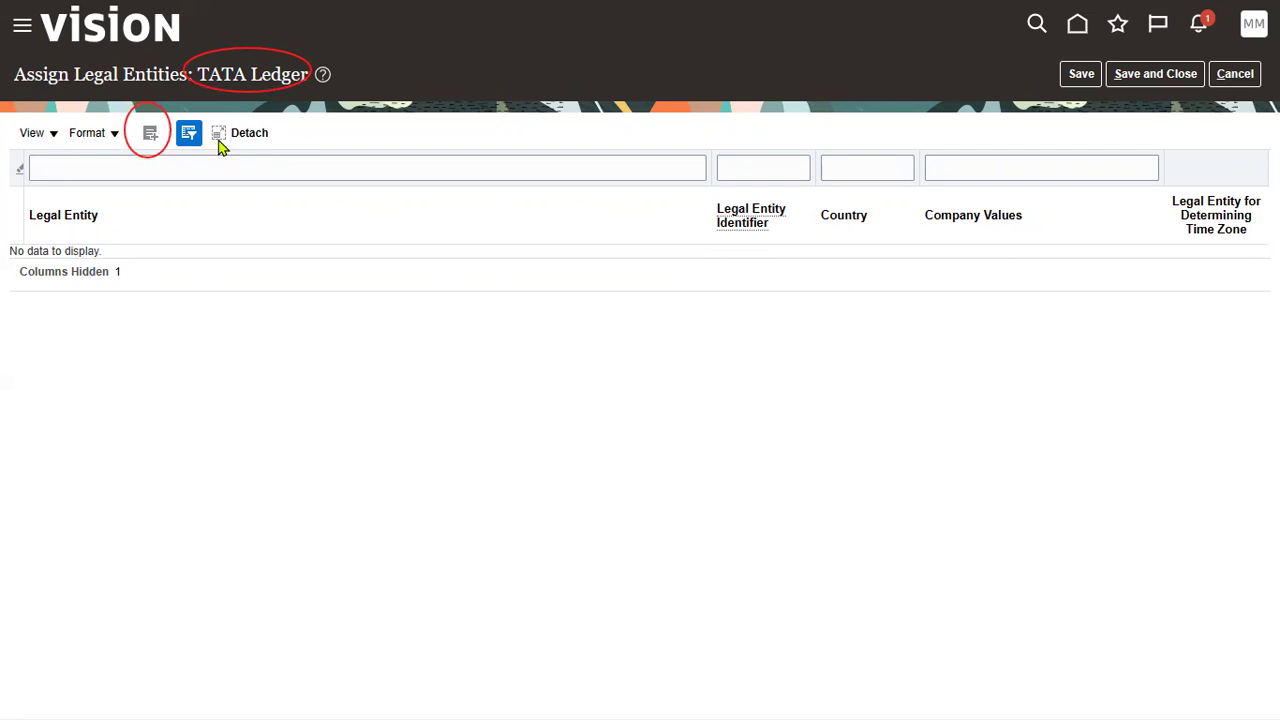
{"action": "left_click", "coordinate": [151, 134]}
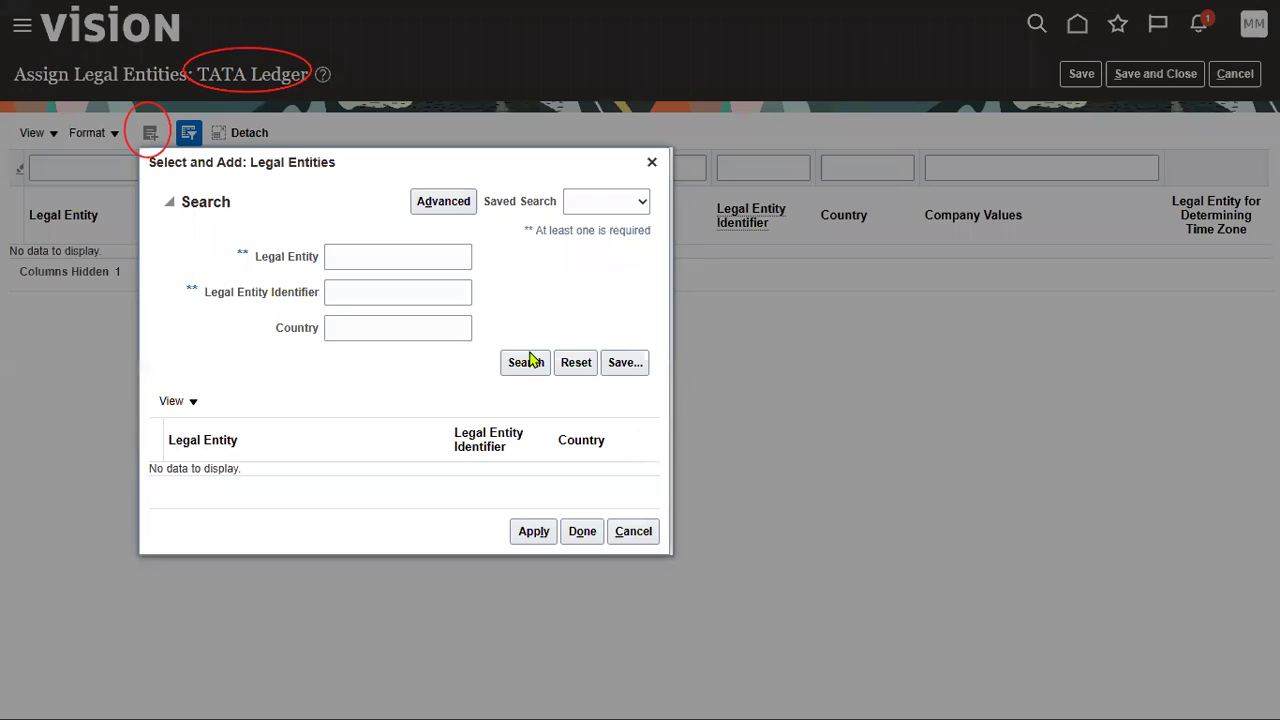
{"action": "left_click", "coordinate": [388, 252]}
{"action": "type", "text": "TATA"}
{"action": "left_click", "coordinate": [525, 363]}
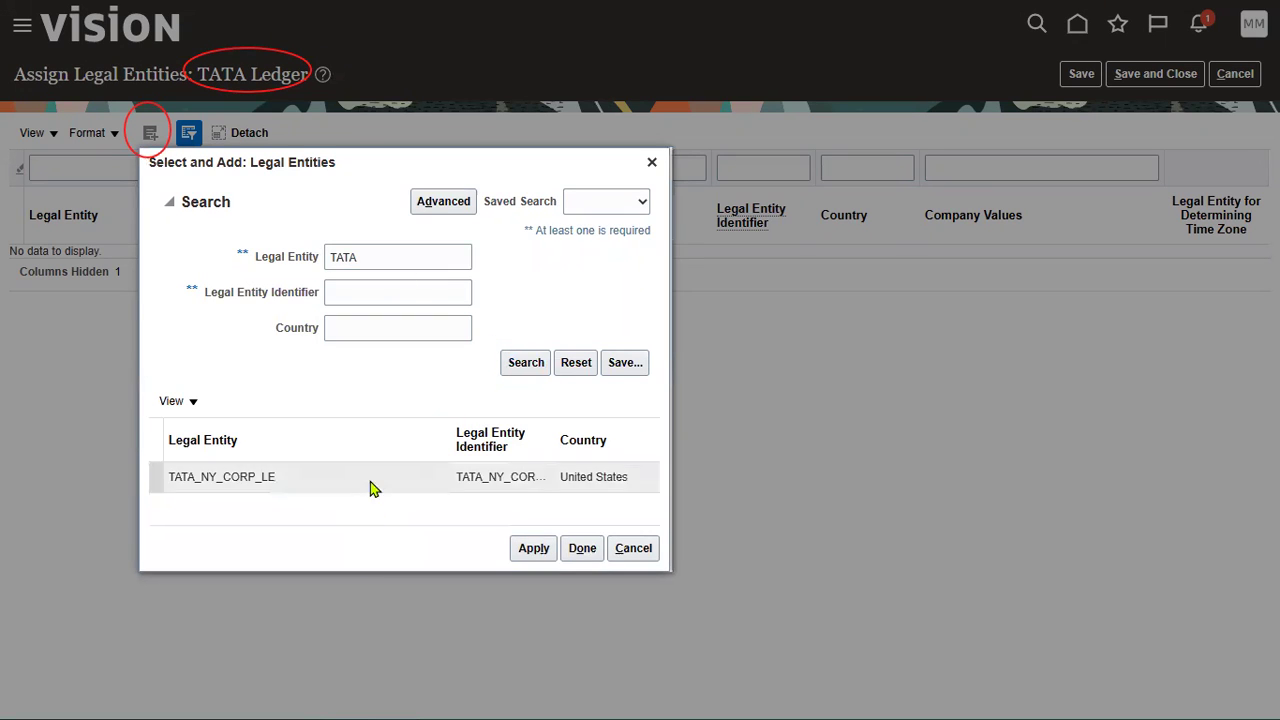
{"action": "left_click", "coordinate": [370, 488]}
{"action": "left_click", "coordinate": [577, 548]}
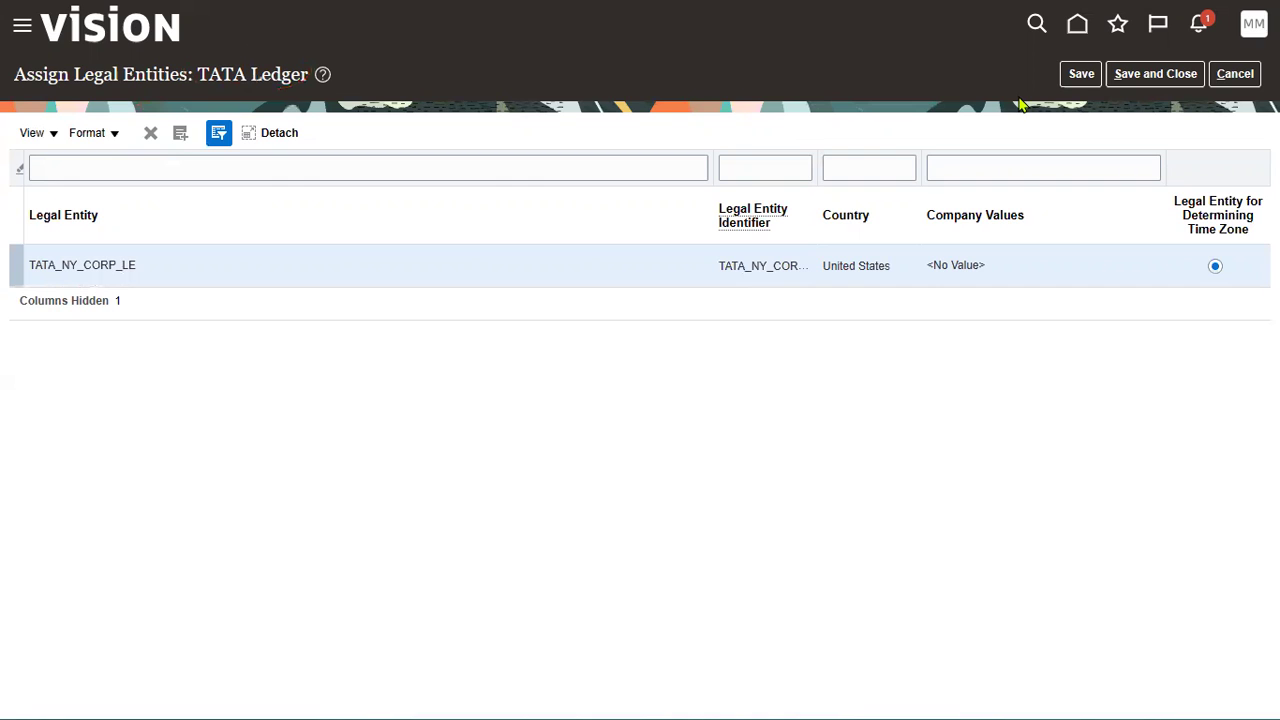
Save the TATA_NY_CORP_LE legal entity assignment for TATA Ledger
{"action": "left_click_drag", "start_coordinate": [192, 82], "coordinate": [296, 80]}
{"action": "left_click", "coordinate": [180, 277]}
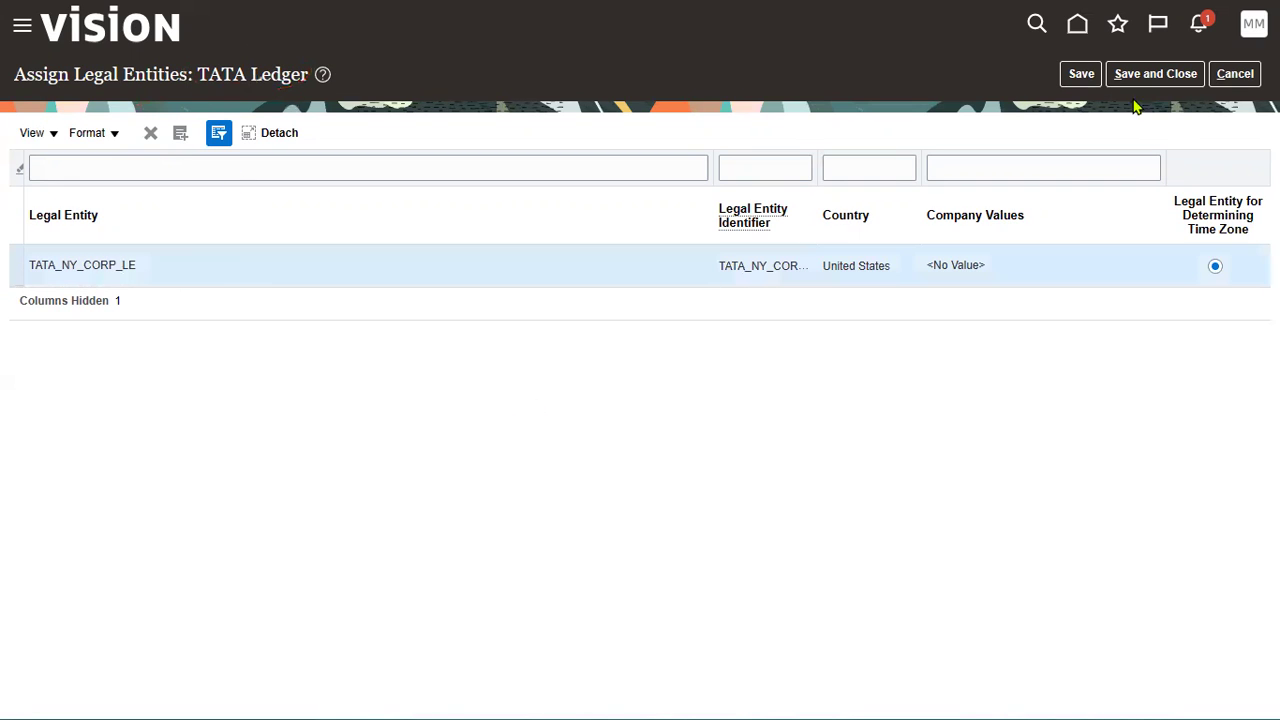
{"action": "left_click", "coordinate": [1081, 74]}
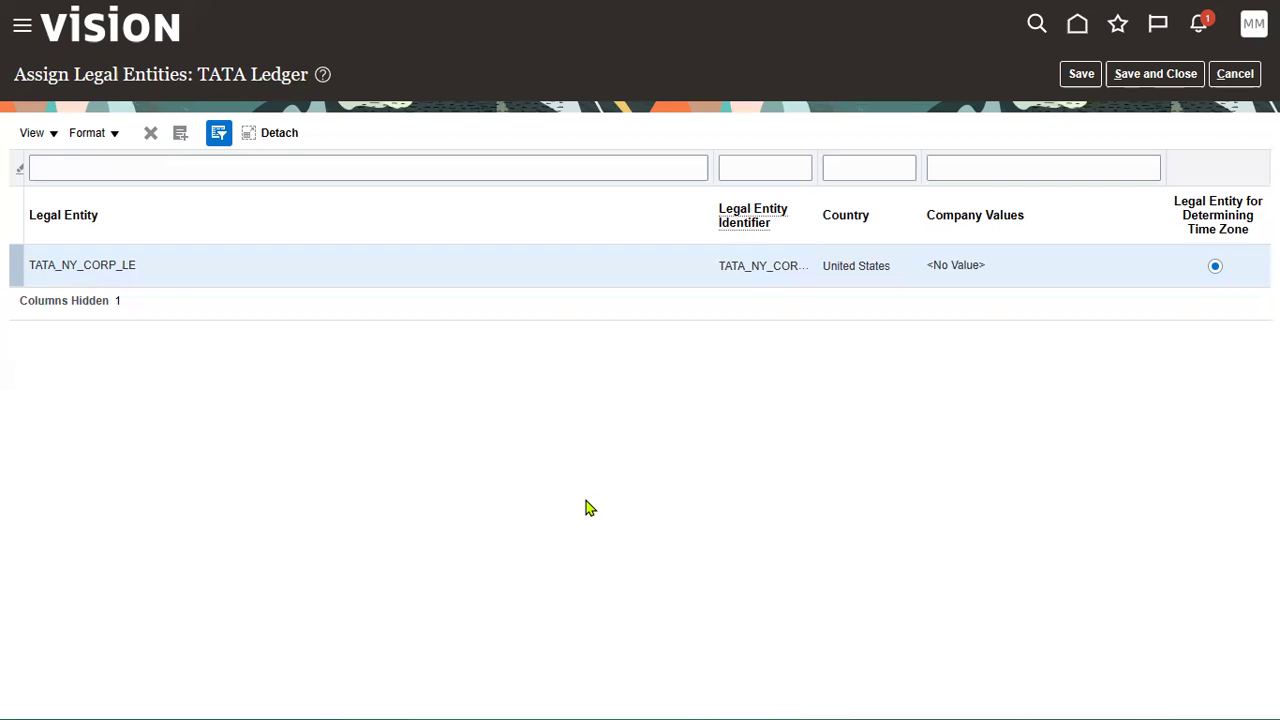
Check the TATA_NY_CORP_LE row, save and close the page, and switch to the Excel workbook
{"action": "left_click_drag", "start_coordinate": [197, 74], "coordinate": [309, 84]}
{"action": "left_click", "coordinate": [155, 303]}
{"action": "left_click_drag", "start_coordinate": [197, 74], "coordinate": [310, 84]}
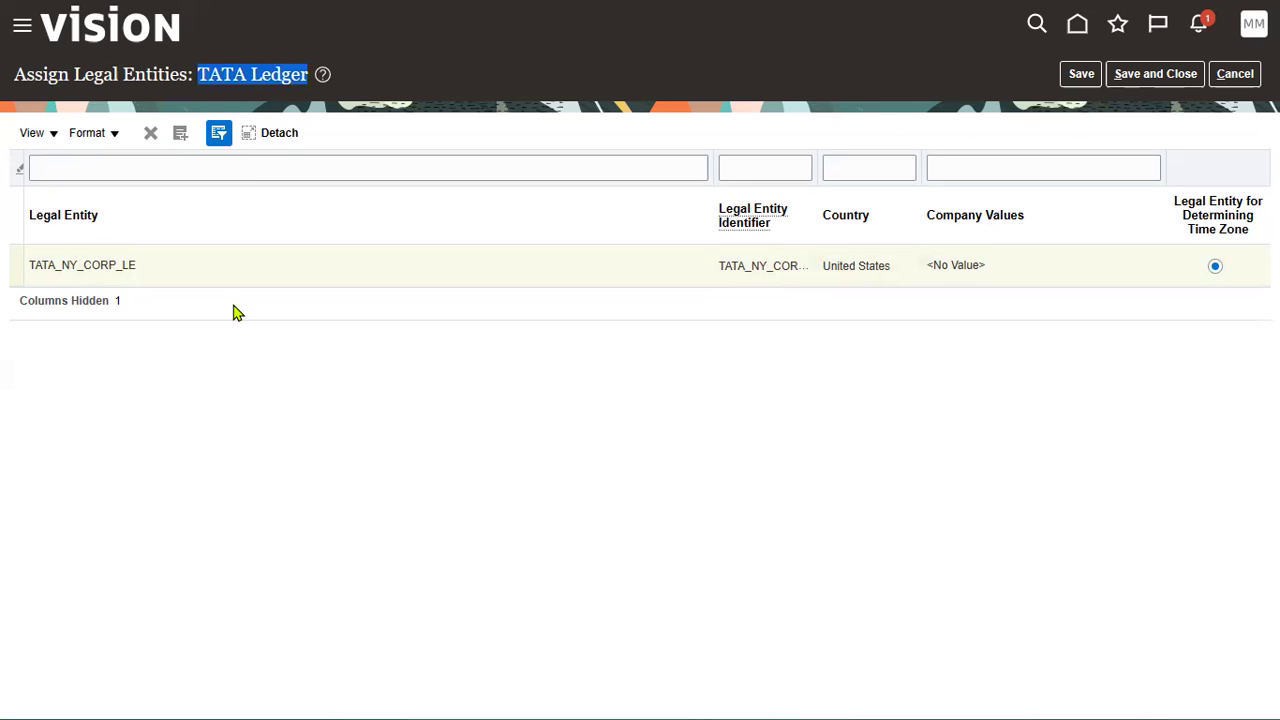
{"action": "left_click", "coordinate": [163, 263]}
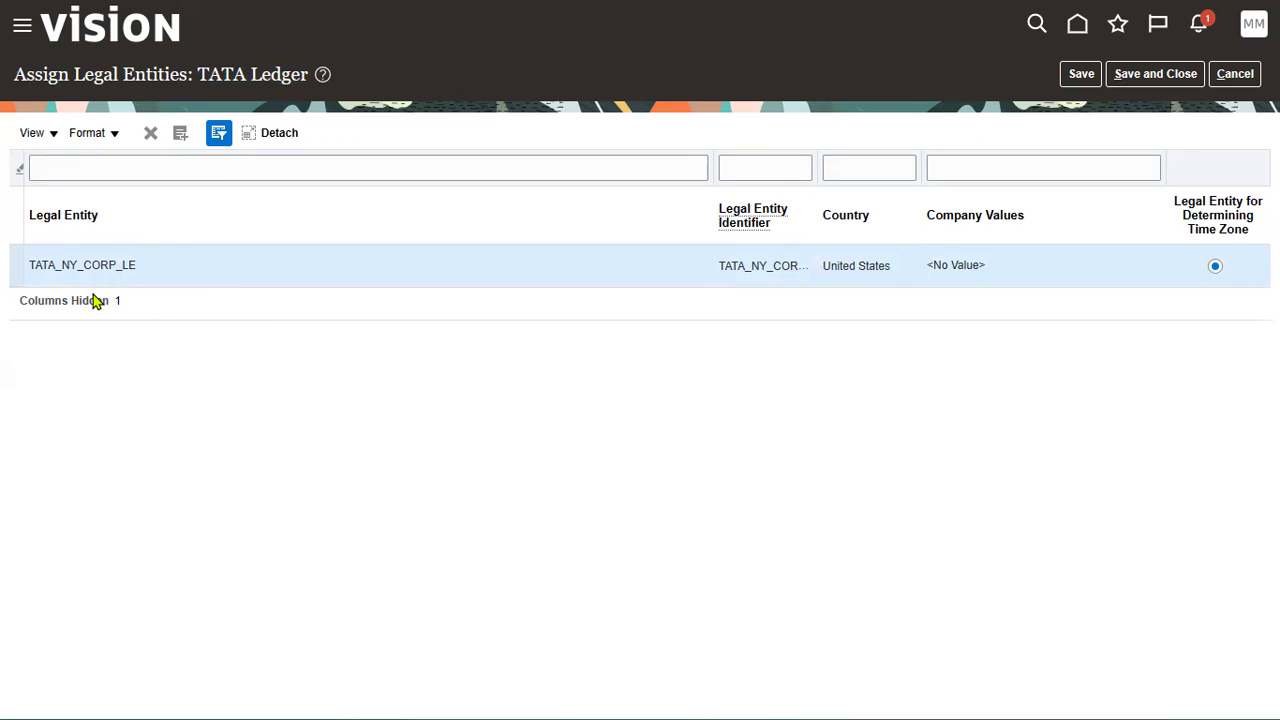
{"action": "triple_click", "coordinate": [200, 71]}
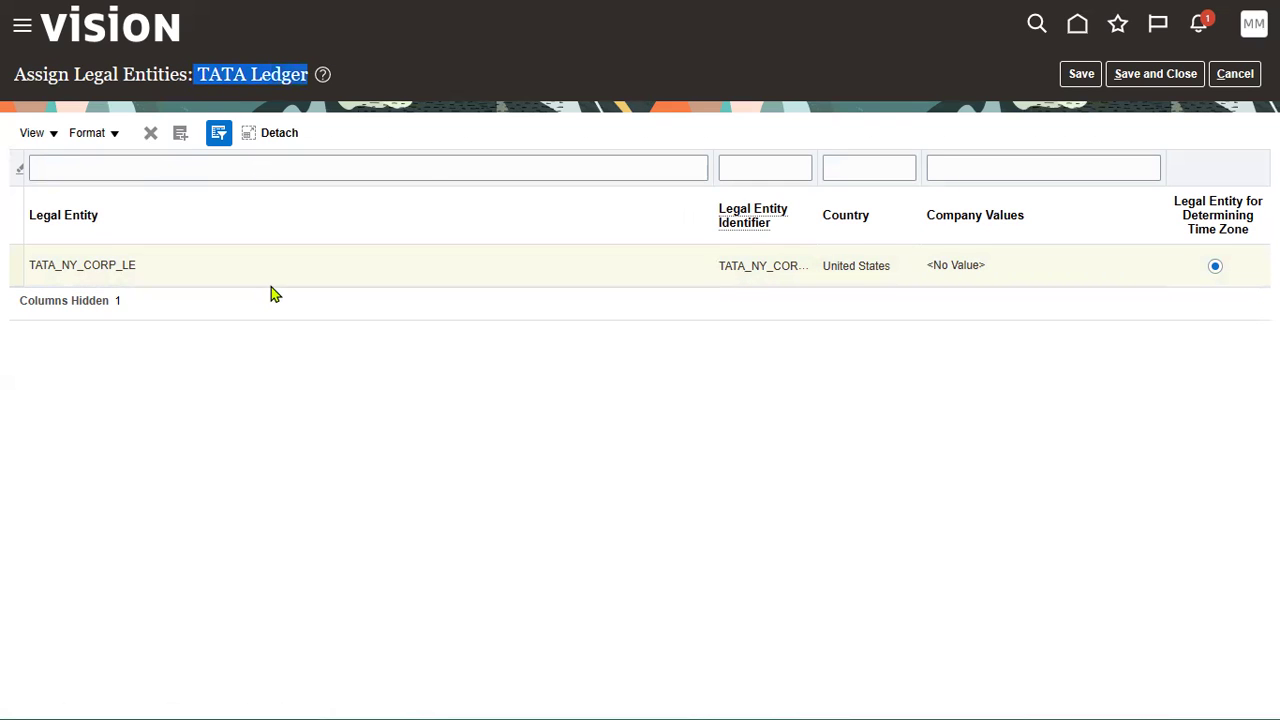
{"action": "left_click", "coordinate": [914, 451]}
{"action": "left_click", "coordinate": [1185, 80]}
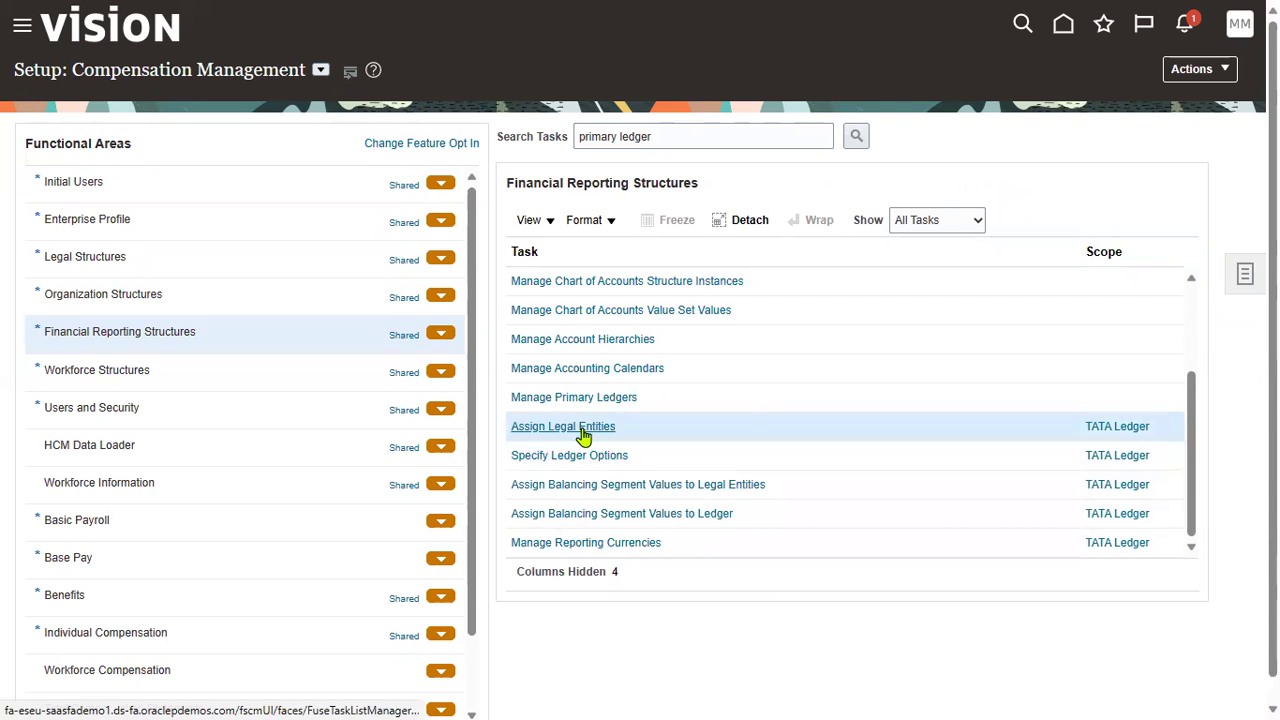
{"action": "key", "text": "alt+Tab"}
{"action": "left_click", "coordinate": [1045, 202]}
Select cell Q10 (Legal Entity) in the one-time setup plan sheet
{"action": "left_click", "coordinate": [1090, 336]}
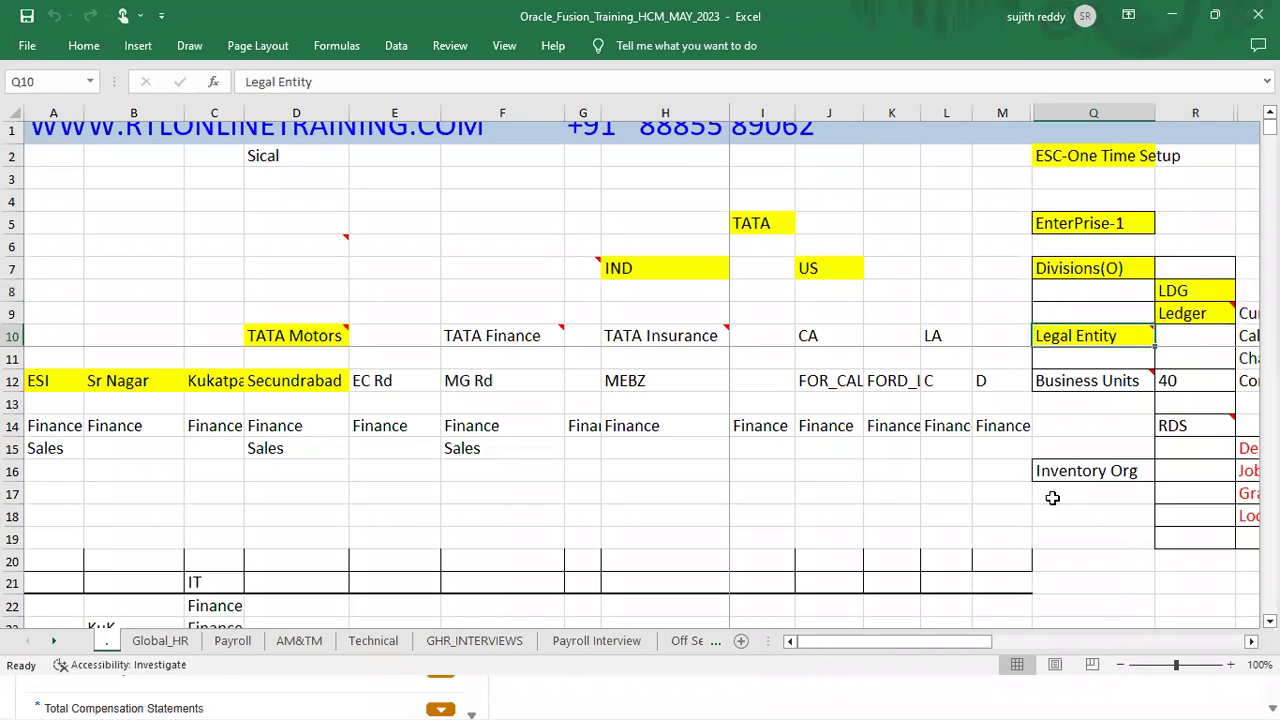